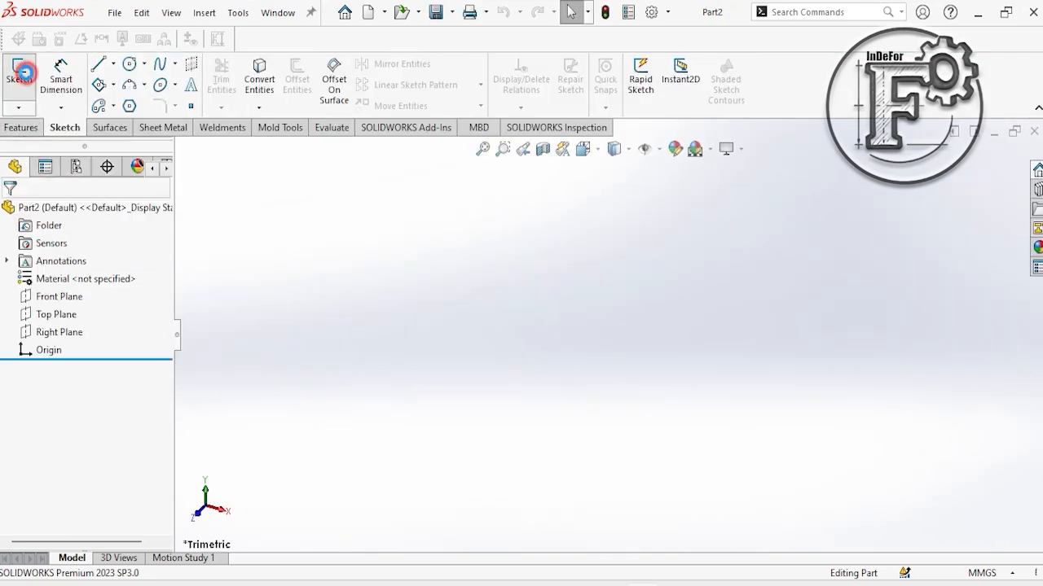
- Sketch a tilted 3 point center rectangle on the Top Plane, centred on the origin, with one side about 34 mm long
left_click(19, 72)
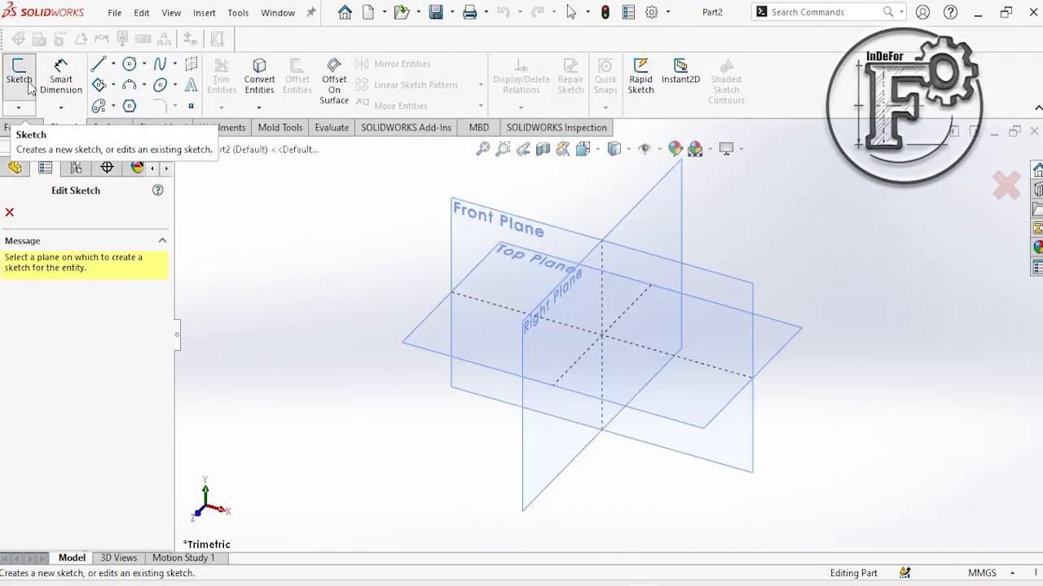
left_click(431, 343)
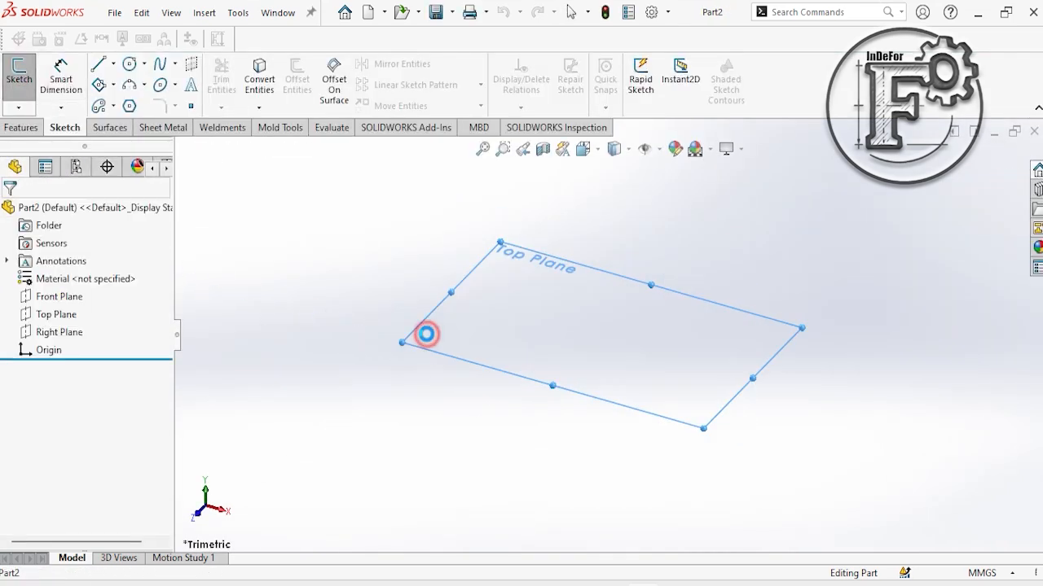
left_click(113, 84)
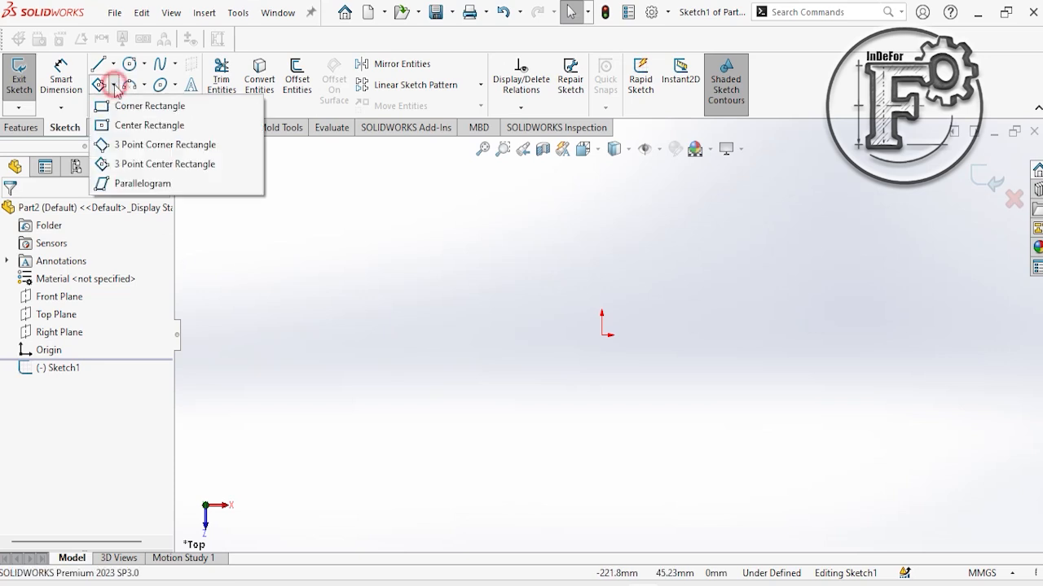
left_click(122, 168)
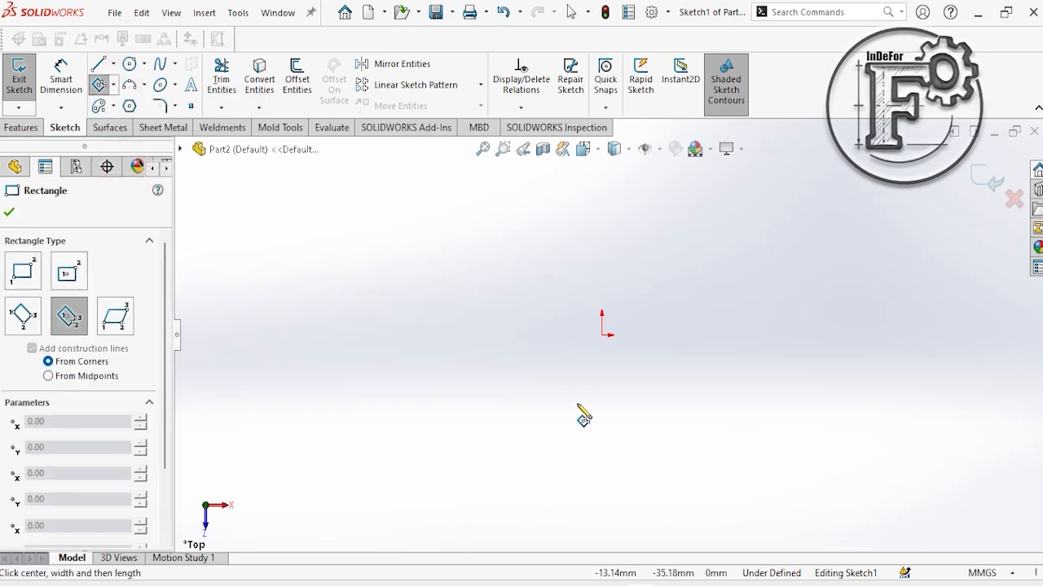
left_click(603, 335)
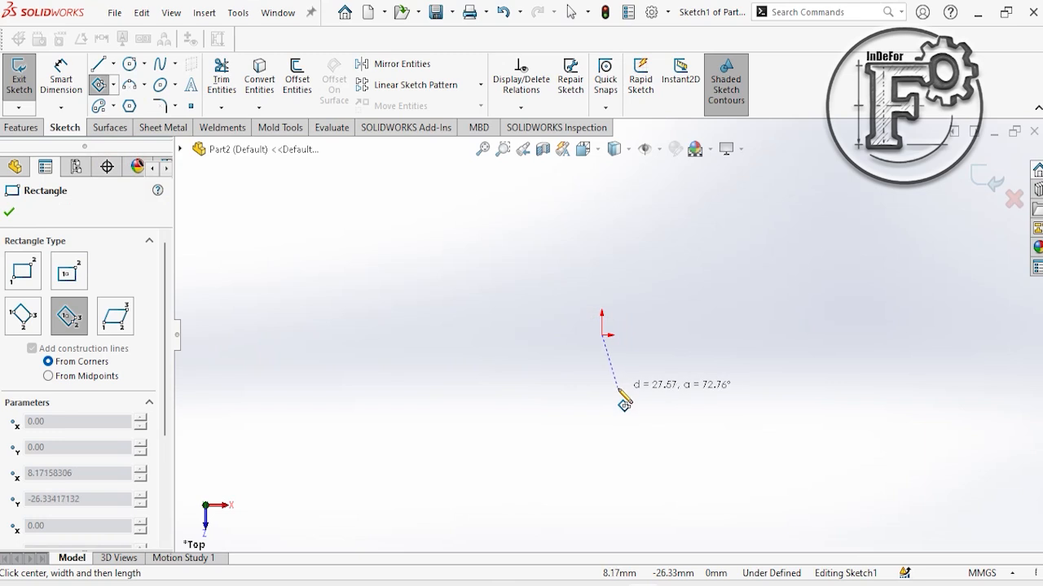
left_click(602, 376)
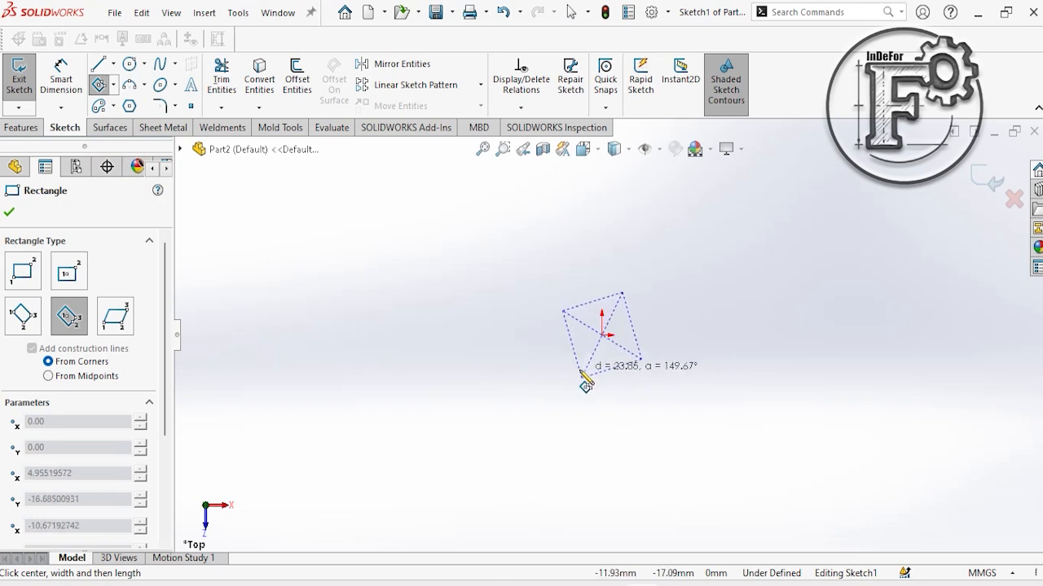
left_click(574, 371)
right_click(690, 245)
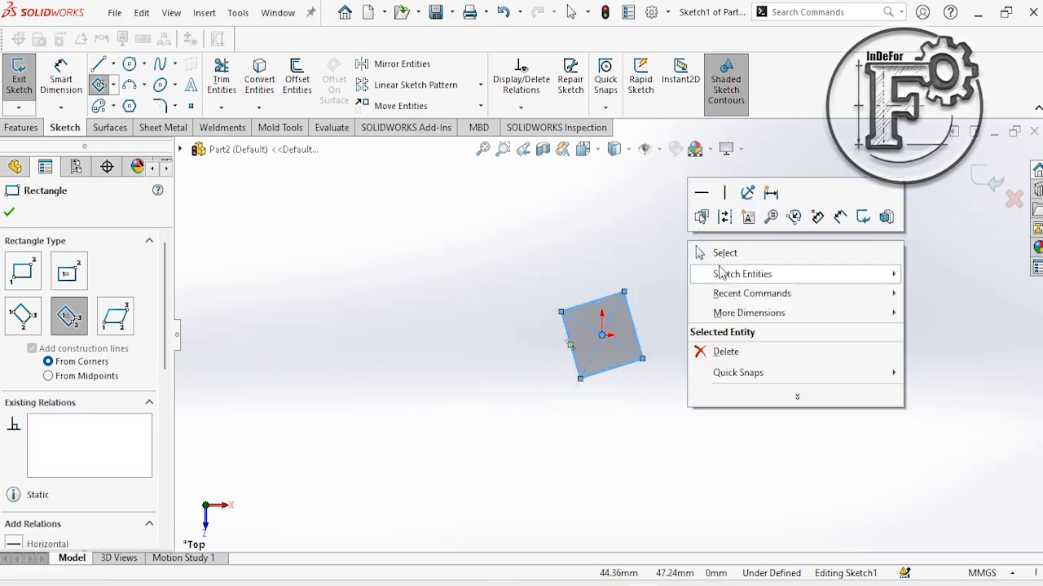
left_click(720, 253)
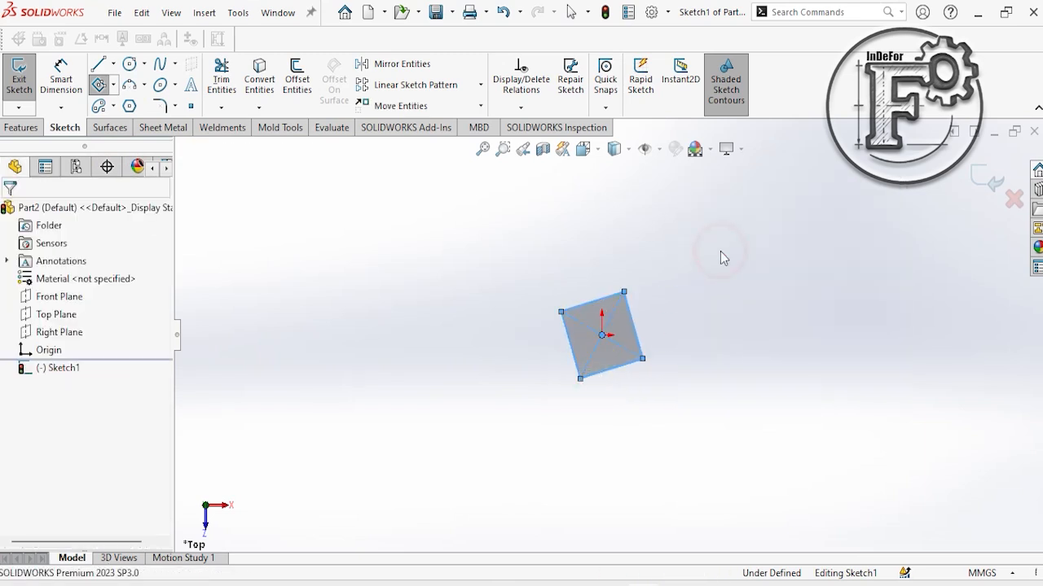
- Add a Vertical relation to the rectangle's steeper construction diagonal so the profile stands as a diamond
left_click(617, 310)
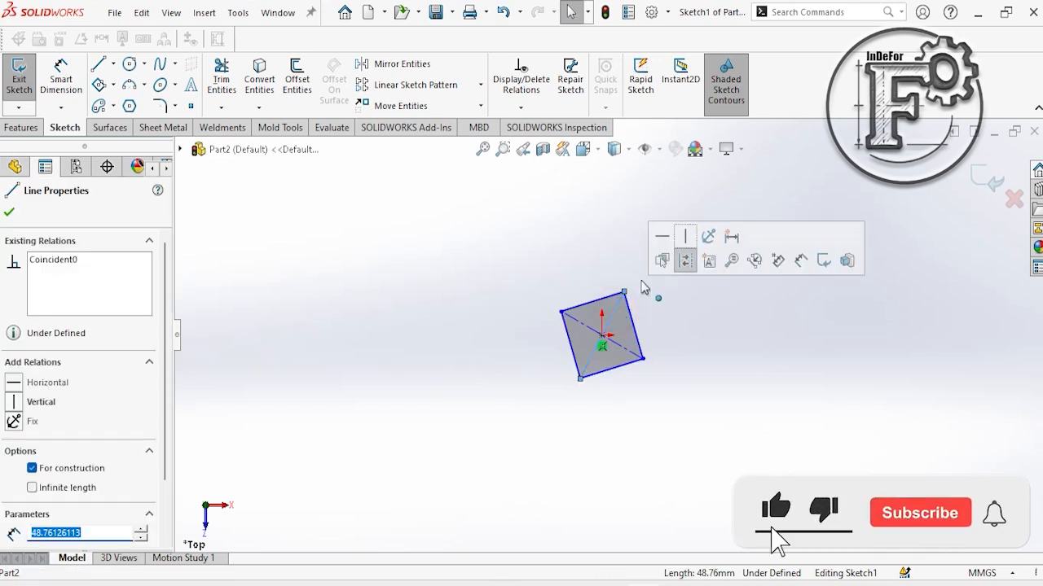
left_click(687, 243)
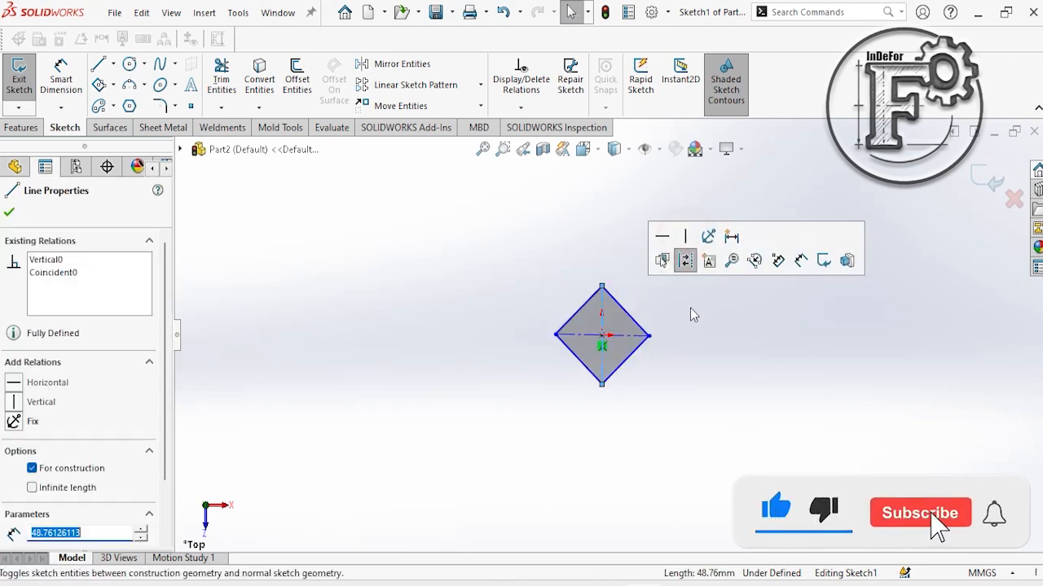
left_click(694, 351)
- Dimension two adjacent sides of the diamond to 10 mm each and exit the sketch
left_click(61, 73)
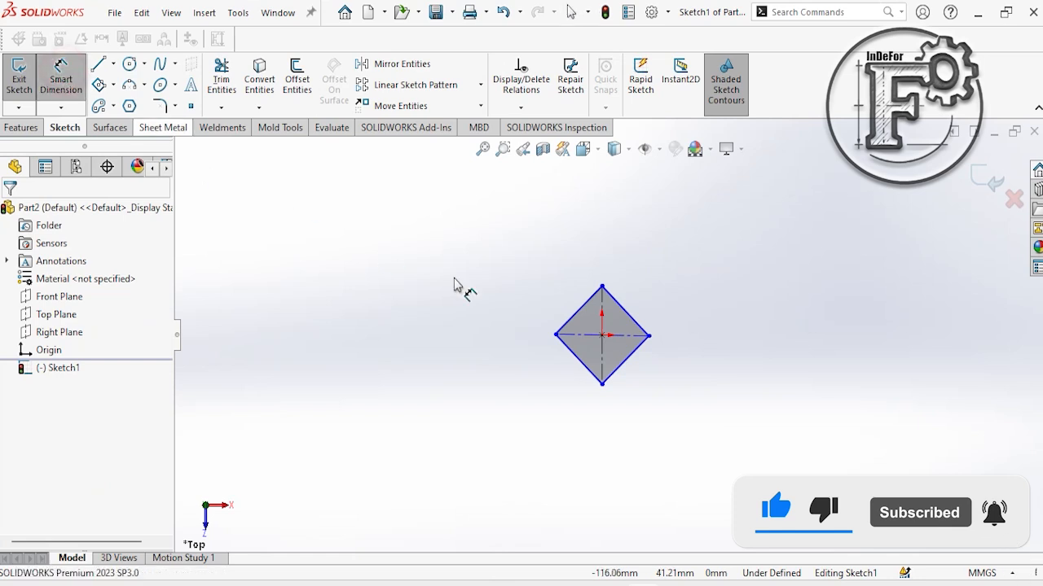
left_click(579, 309)
left_click(535, 282)
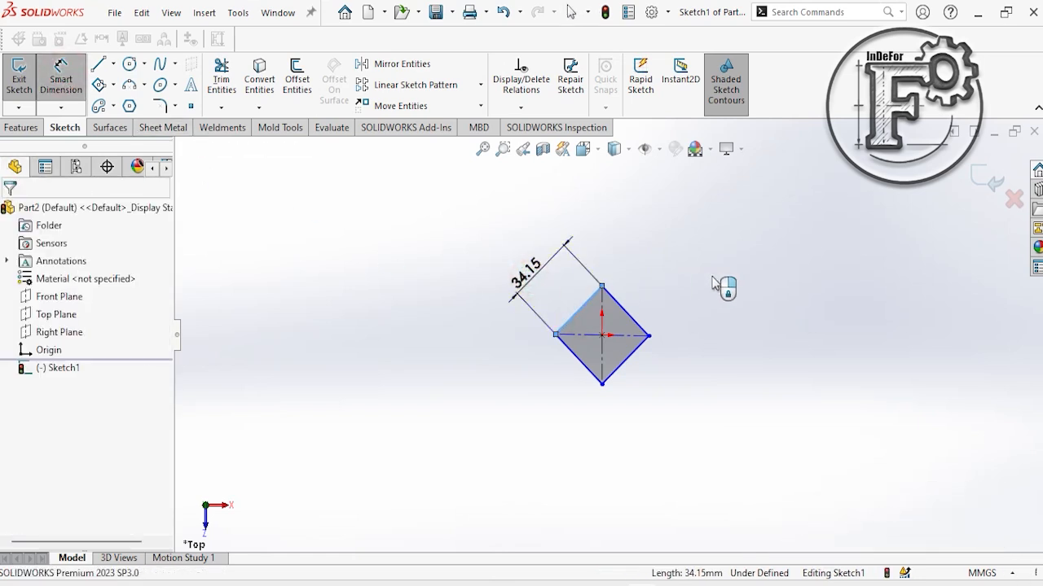
type("10")
key("Return")
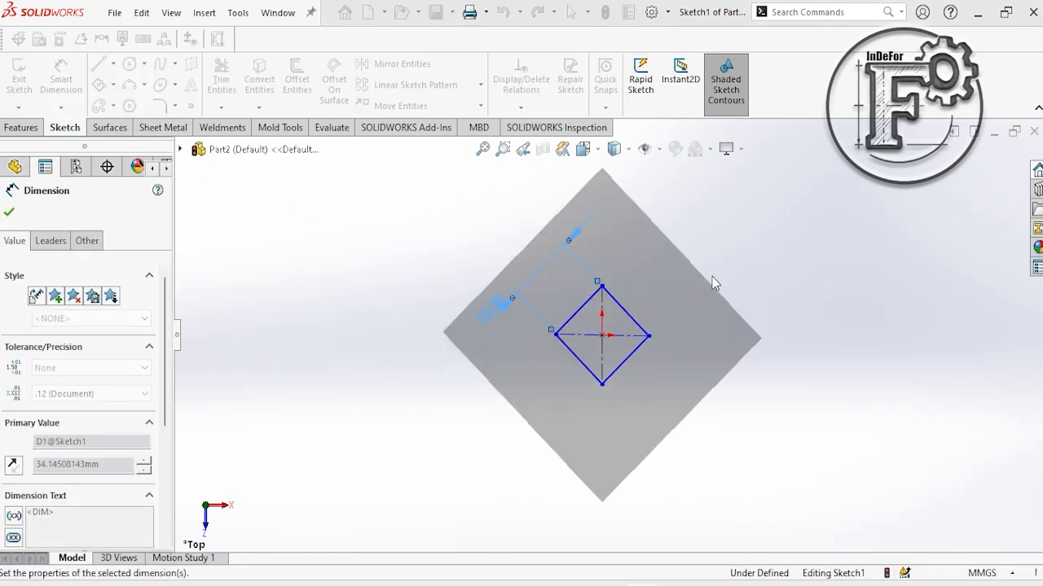
left_click(623, 313)
left_click(661, 279)
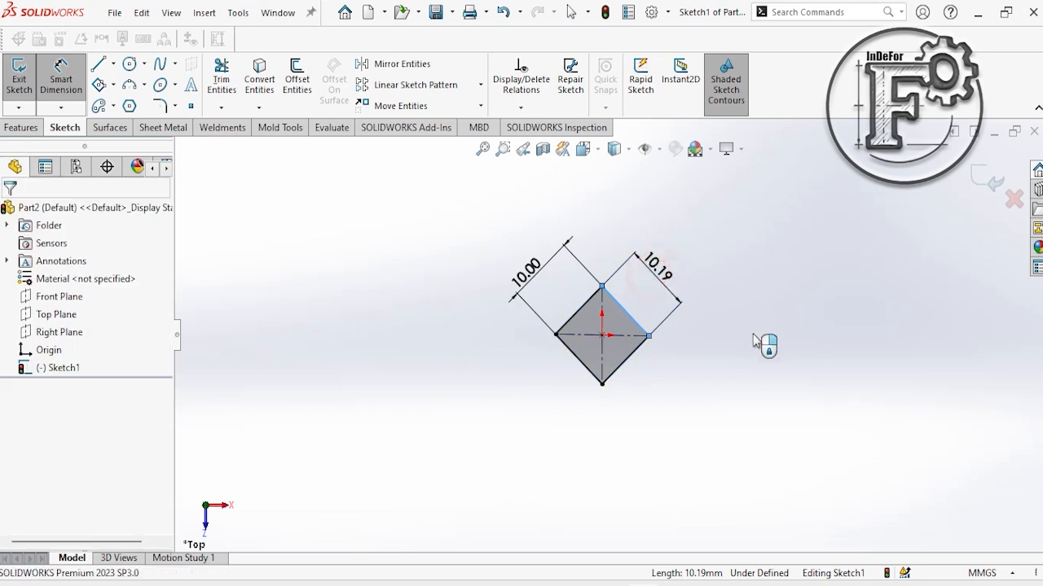
type("10")
key("Return")
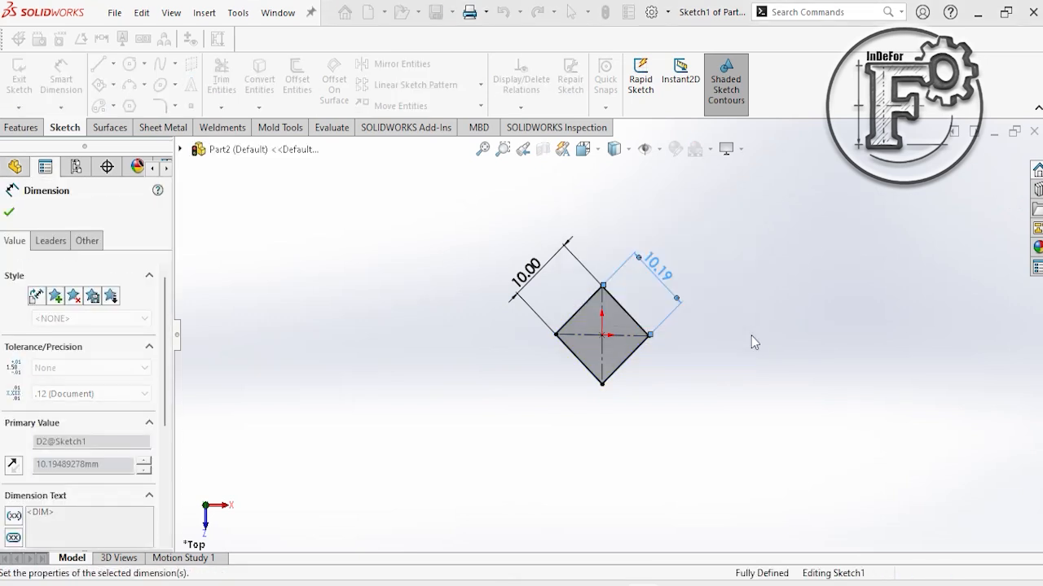
right_click(758, 241)
left_click(796, 289)
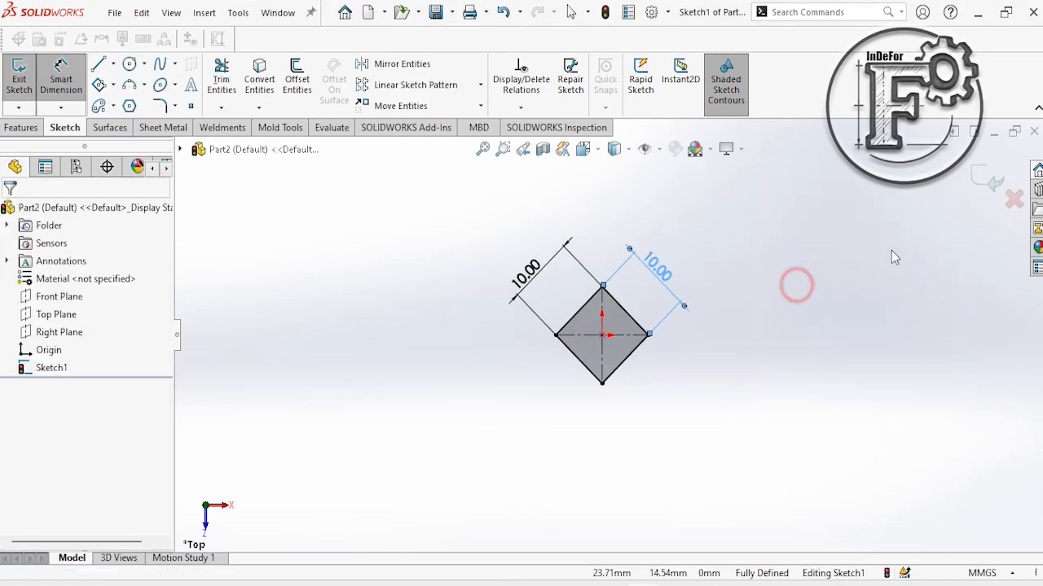
left_click(971, 176)
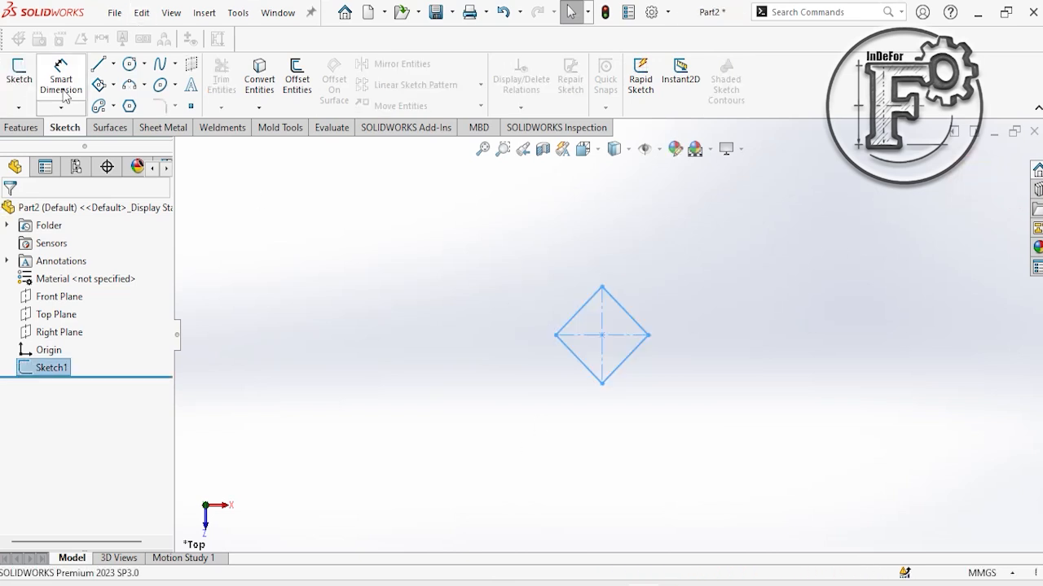
- Extrude the square sketch 20 mm Blind with a 20° inward draft to form a pyramid
left_click(22, 128)
mouse_move(479, 397)
middle_mouse_down()
mouse_move(477, 272)
mouse_move(424, 203)
mouse_move(437, 217)
middle_mouse_up()
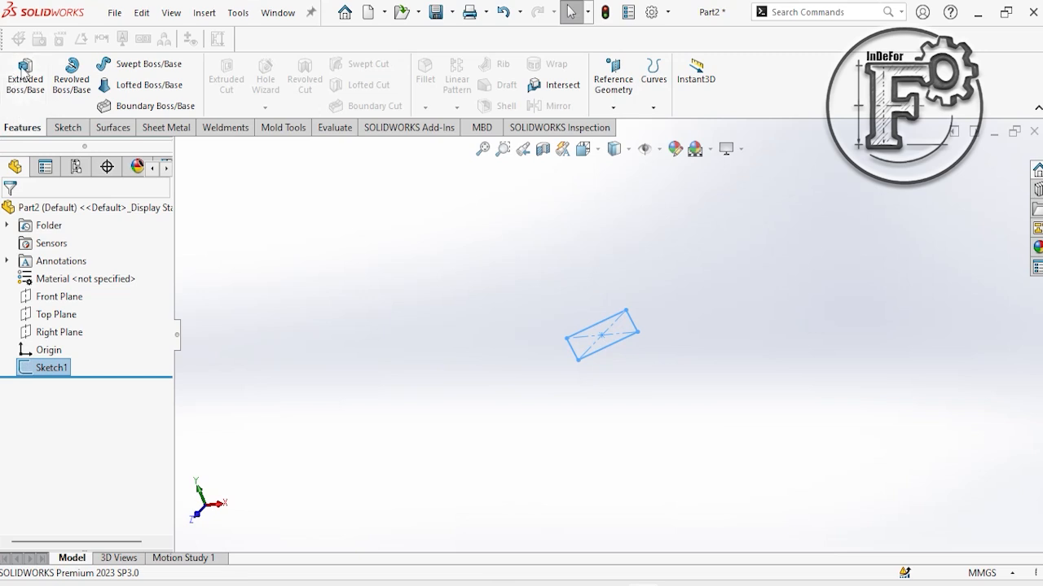
left_click(25, 77)
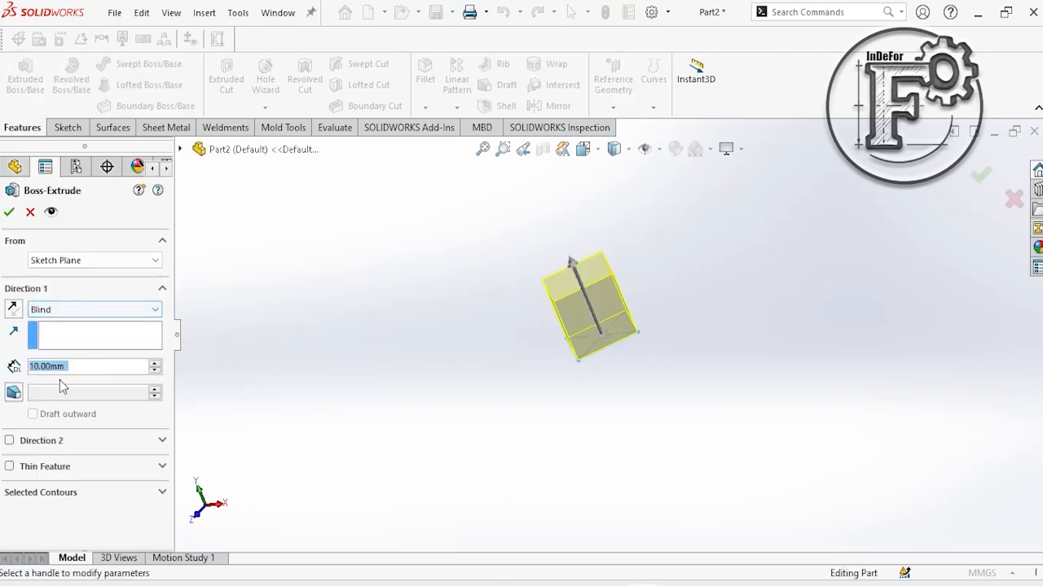
type("20")
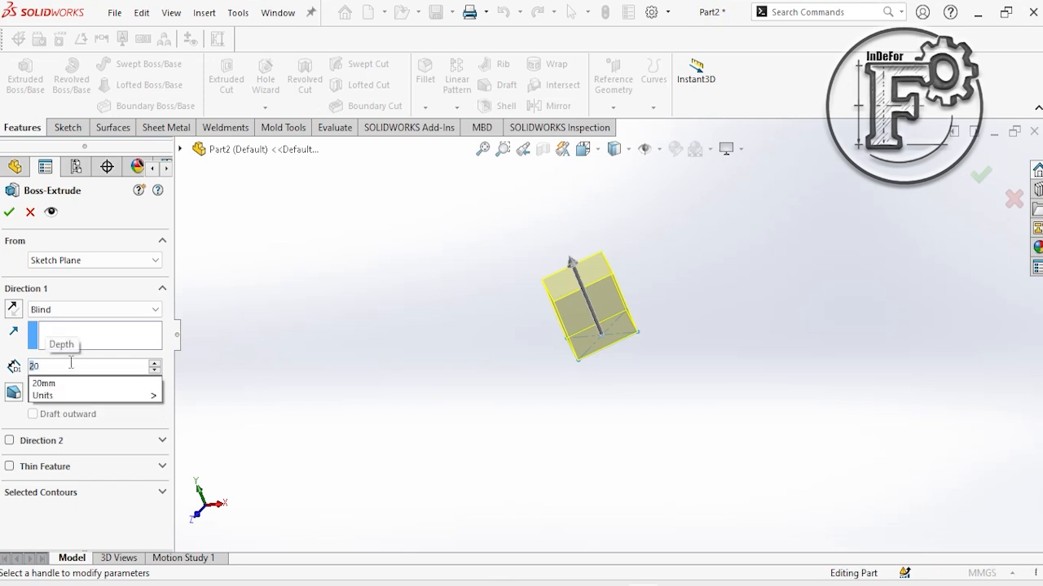
key("Return")
left_click(13, 394)
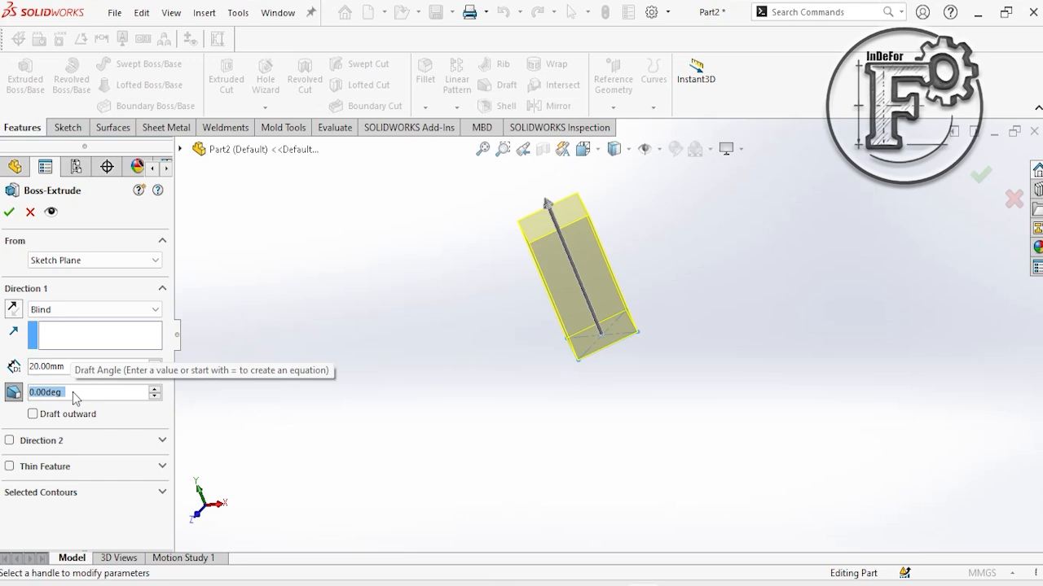
type("20")
key("Return")
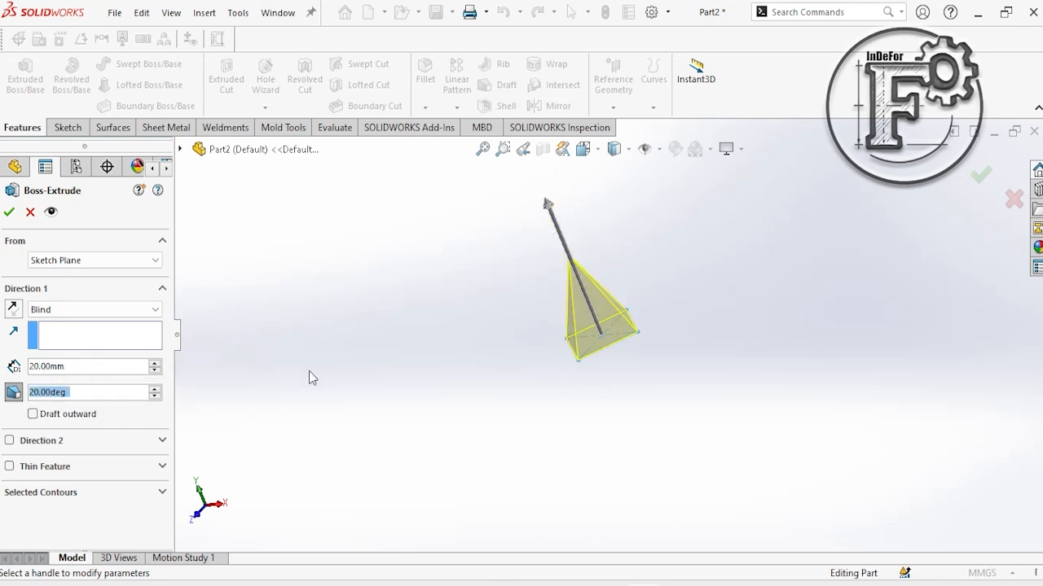
left_click(10, 214)
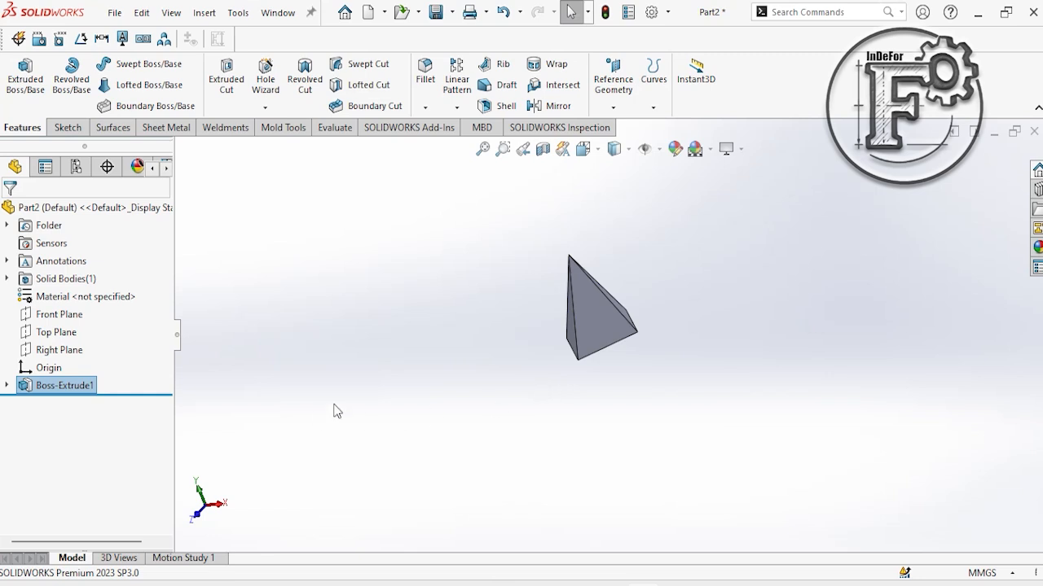
- Show the base sketch belonging to the pyramid's extrusion
left_click(7, 386)
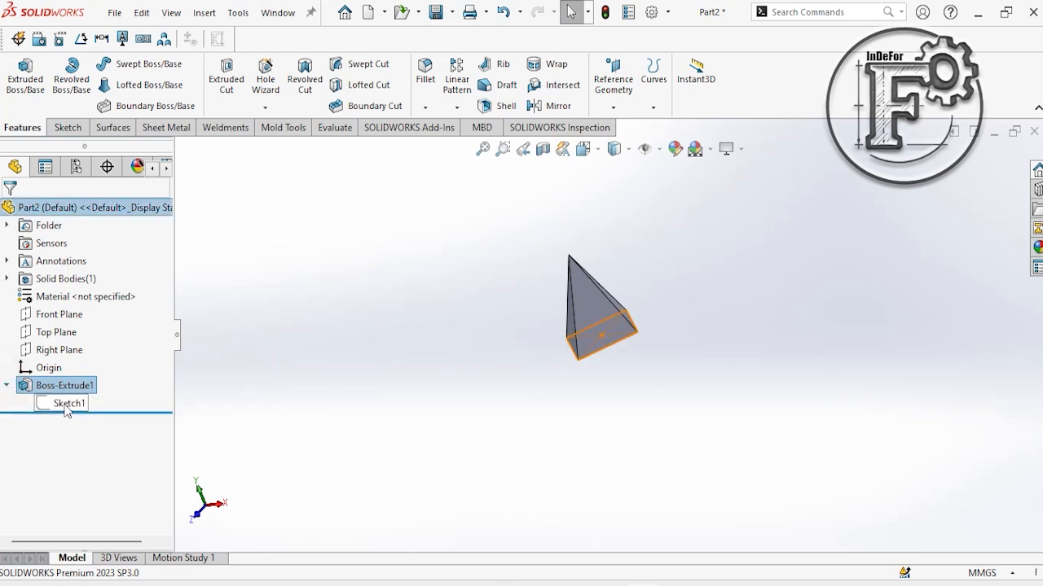
left_click(65, 404)
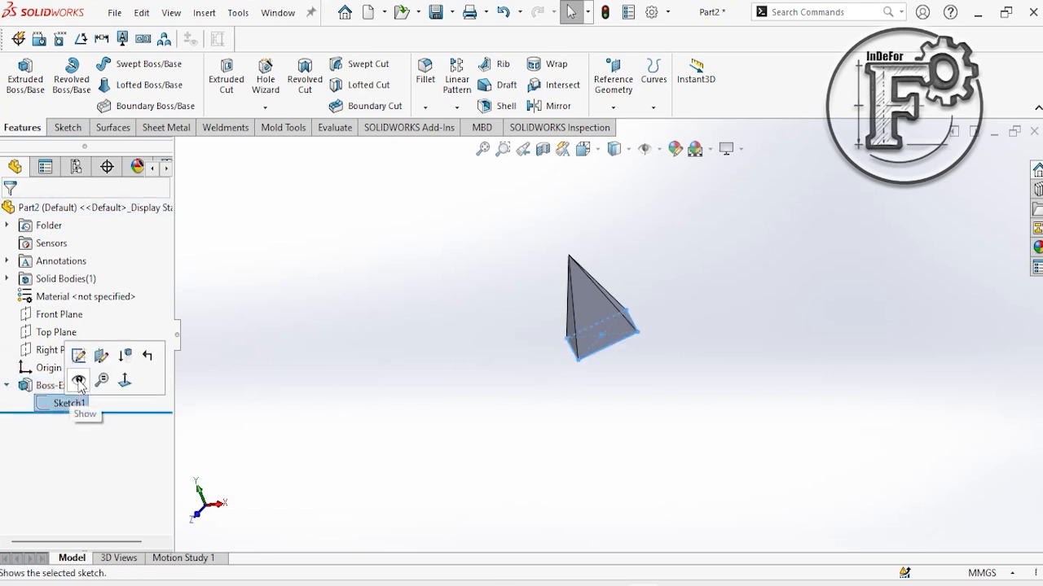
left_click(79, 386)
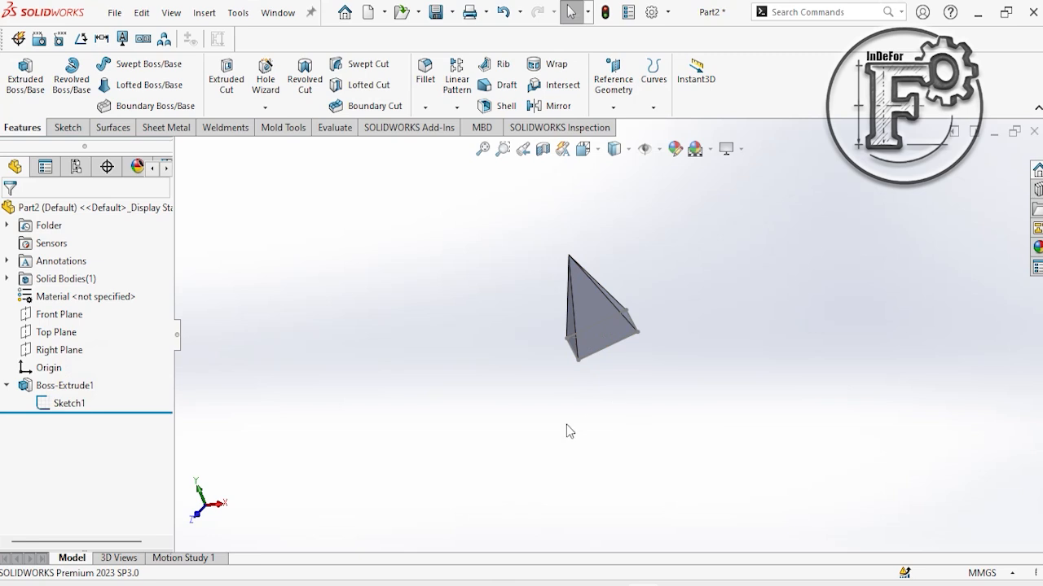
- Circular-pattern the pyramid extrusion around the vertical diagonal of its base sketch with 5 equally spaced instances over 360°
middle_click_drag(566, 424, 567, 298)
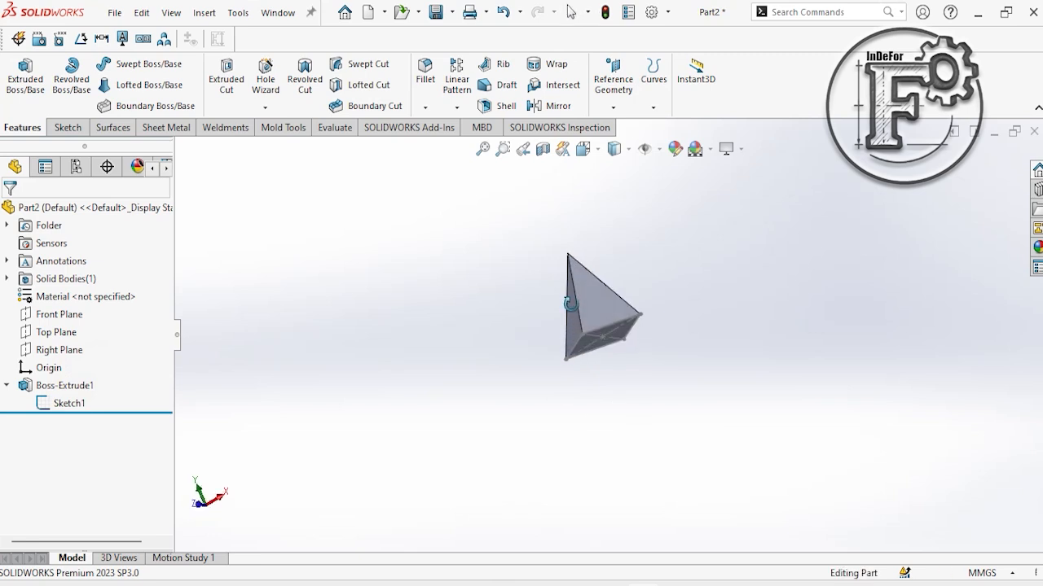
left_click(459, 108)
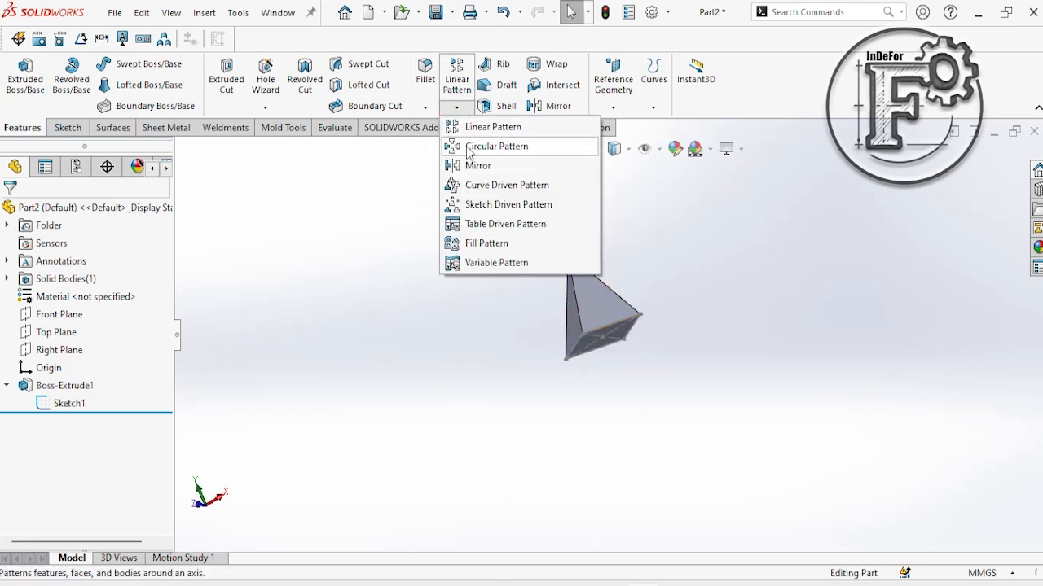
left_click(470, 148)
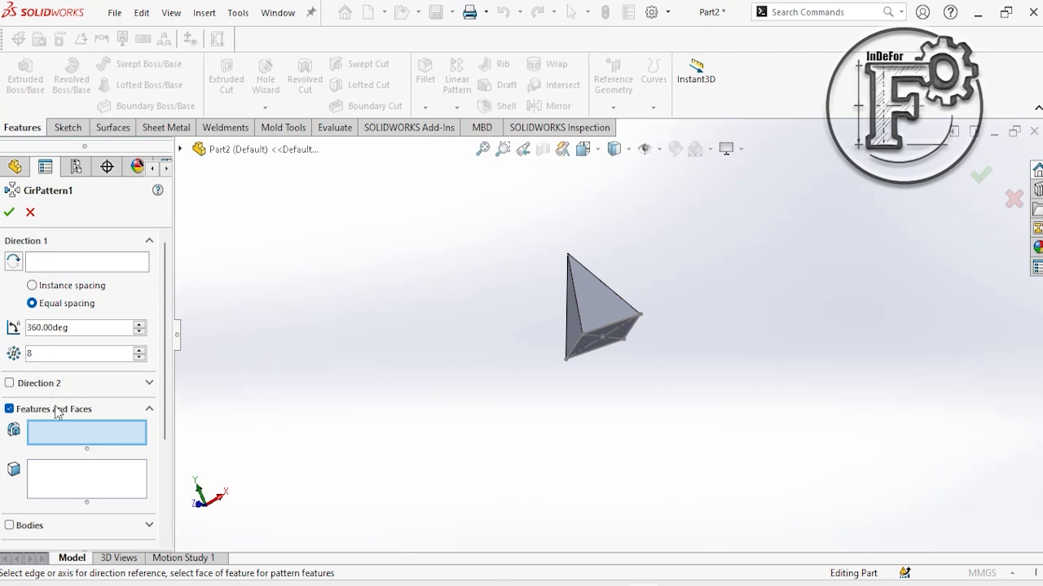
left_click(601, 302)
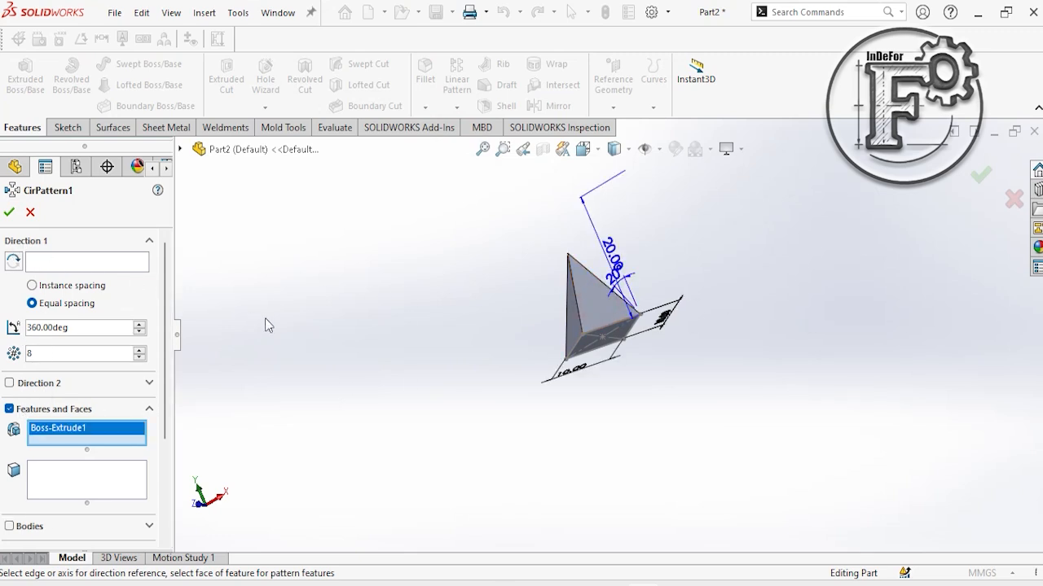
left_click(66, 265)
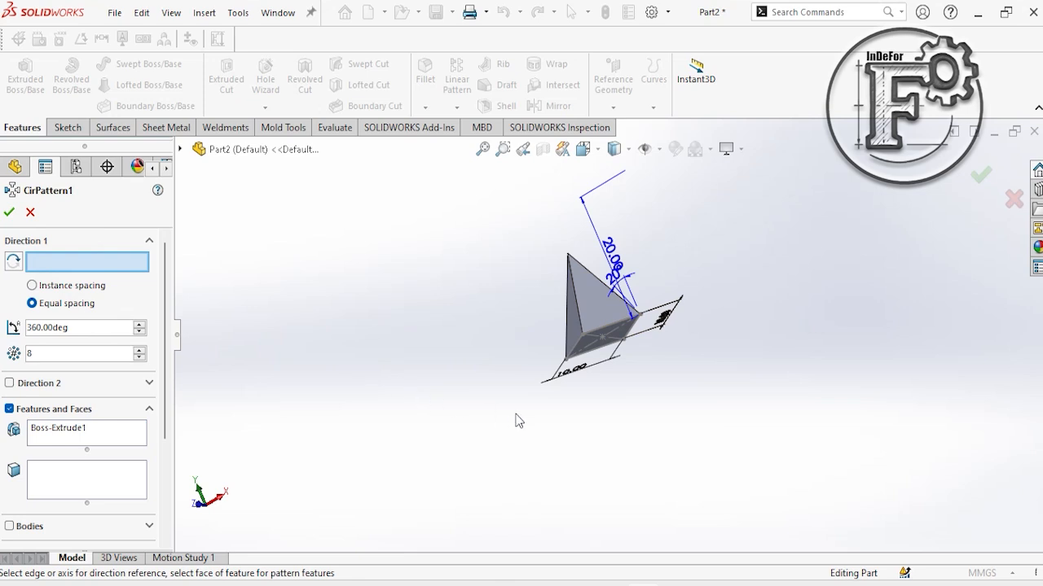
left_click(596, 340)
mouse_move(465, 450)
middle_mouse_down()
mouse_move(479, 465)
mouse_move(479, 424)
mouse_move(479, 438)
middle_mouse_up()
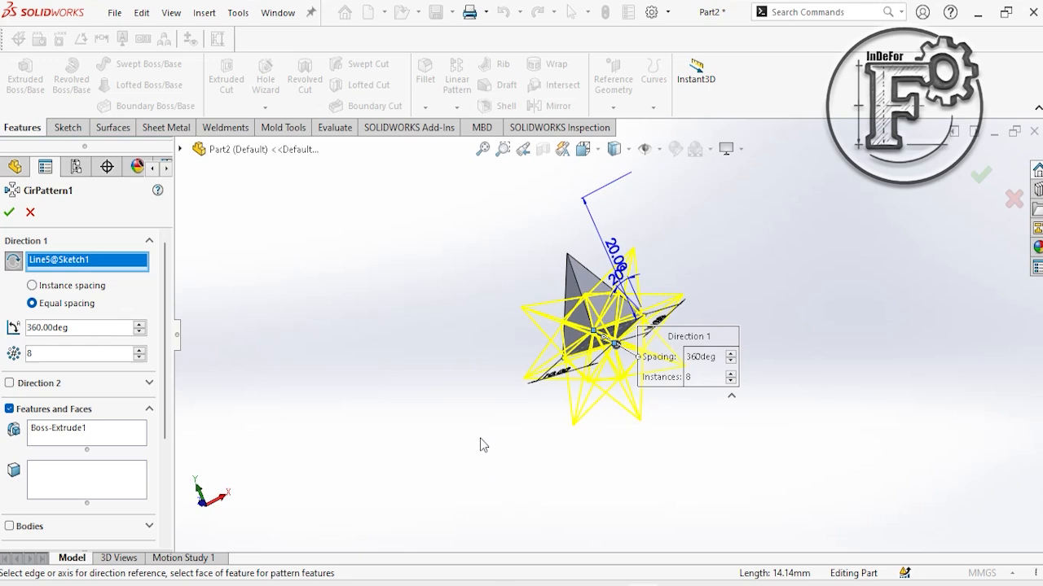
double_click(43, 353)
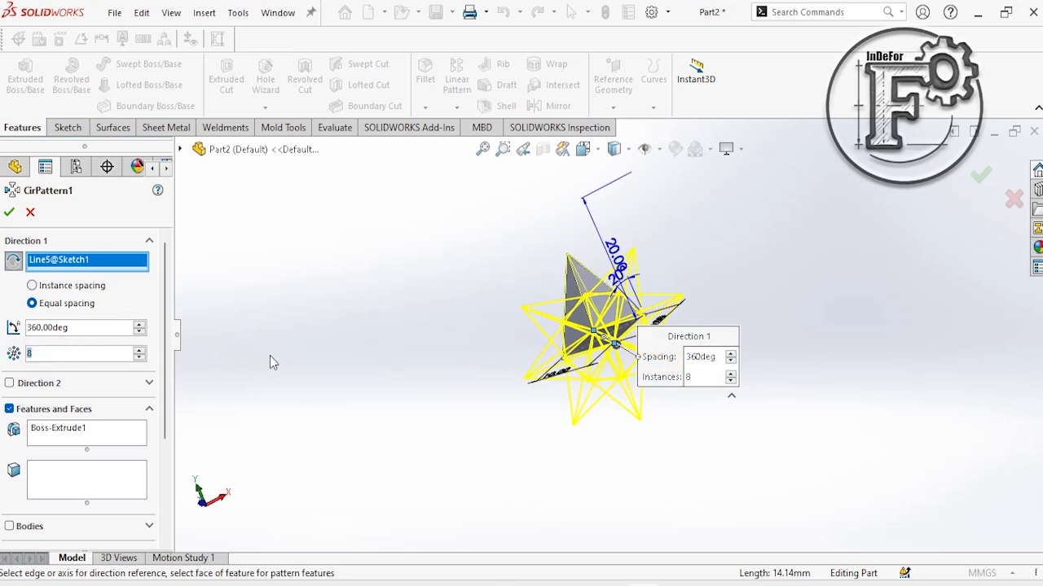
type("5")
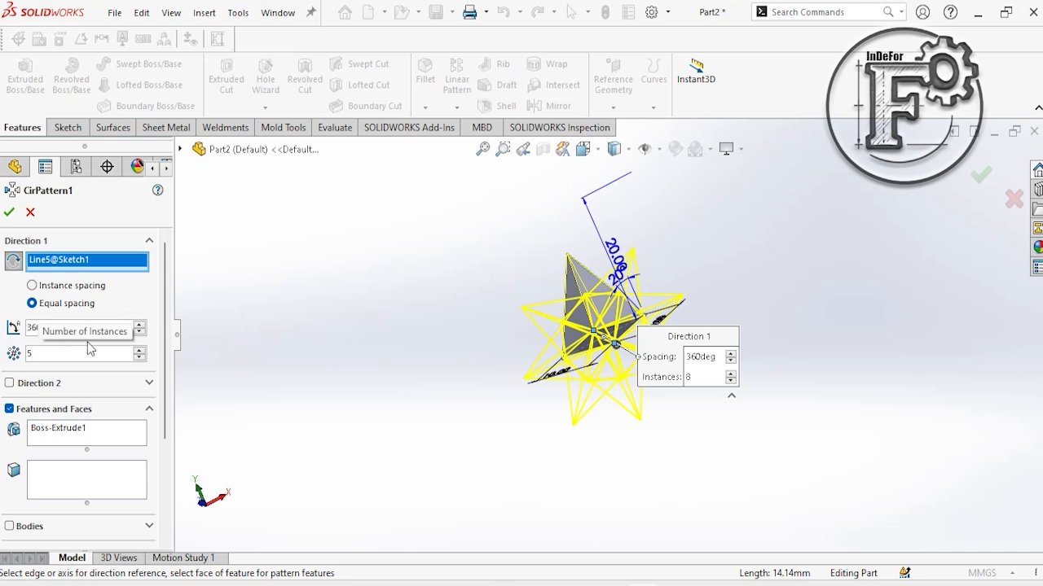
left_click(256, 351)
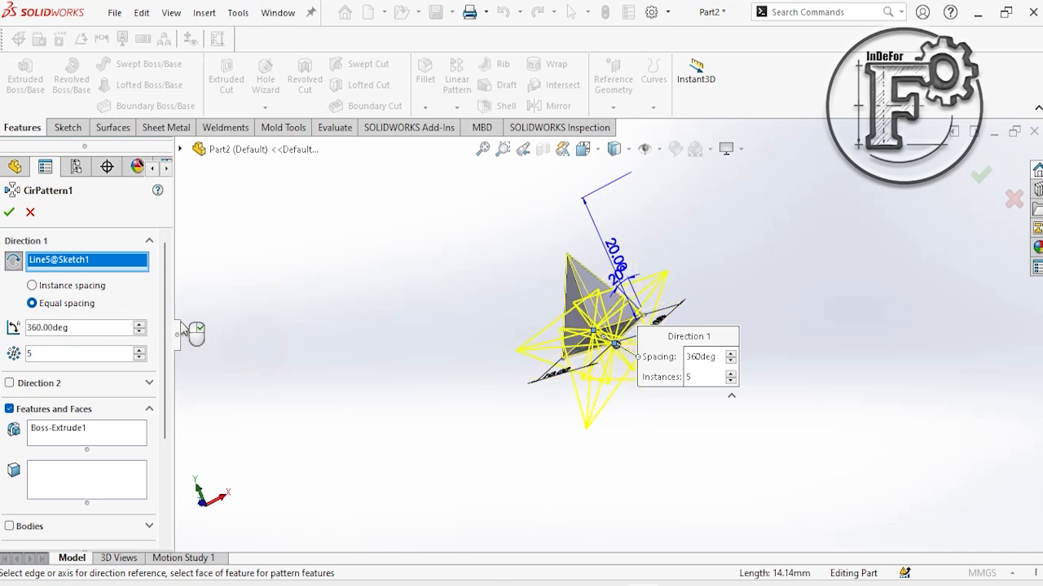
left_click(9, 214)
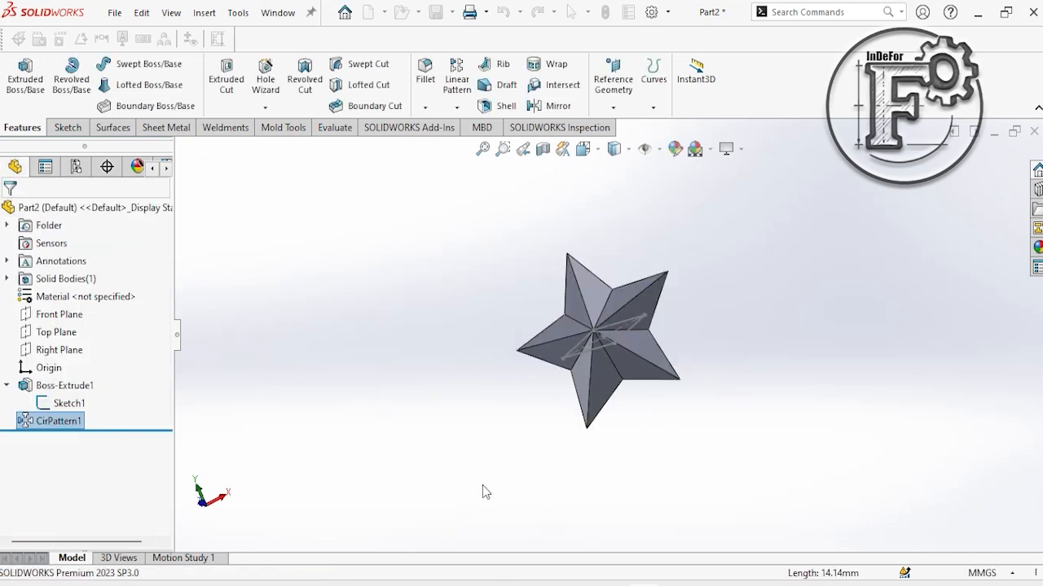
- Hide the pyramid's base sketch and collapse its extrusion in the feature tree
left_click(69, 403)
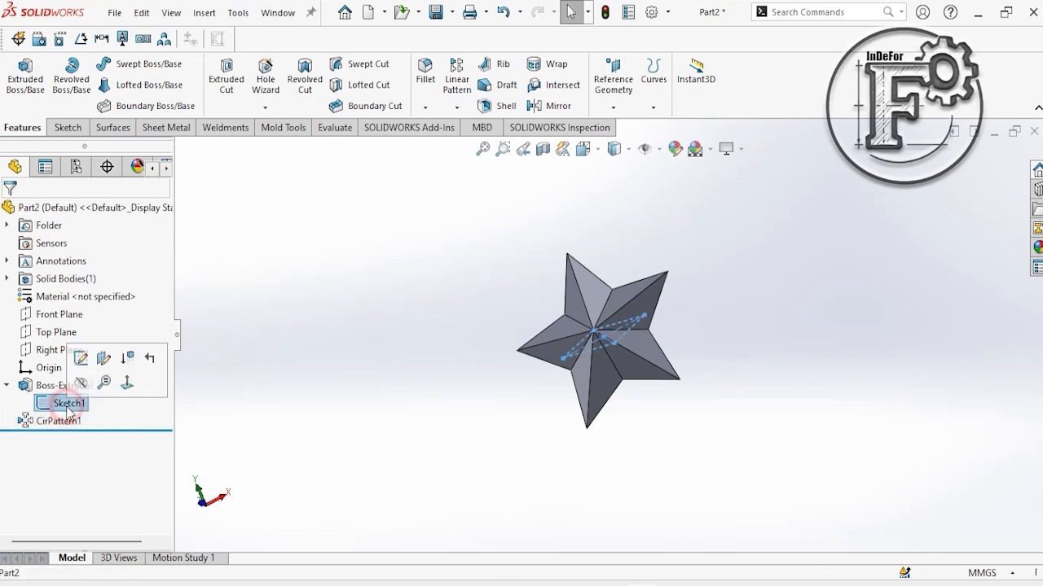
left_click(81, 385)
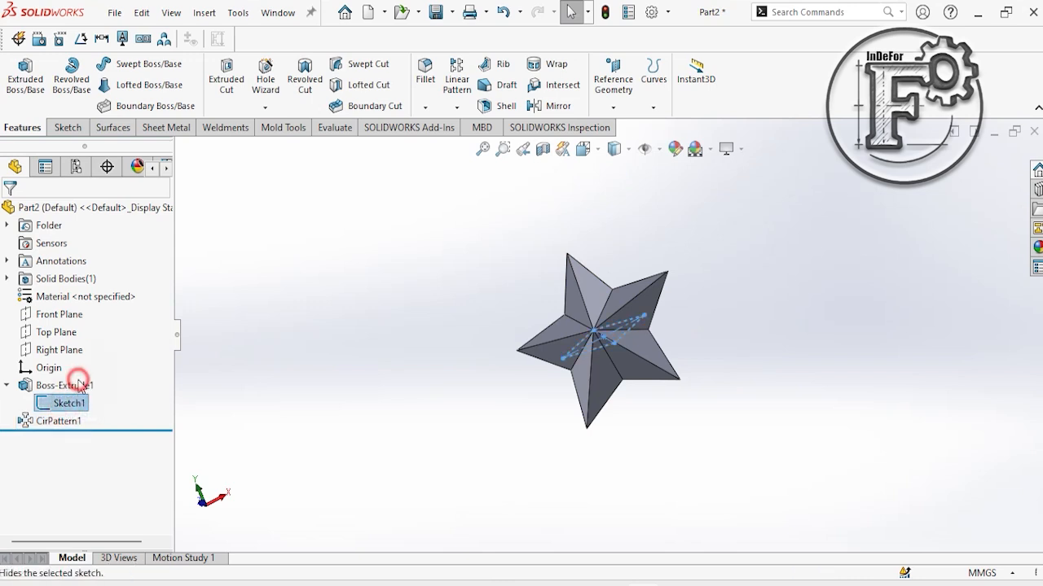
left_click(327, 414)
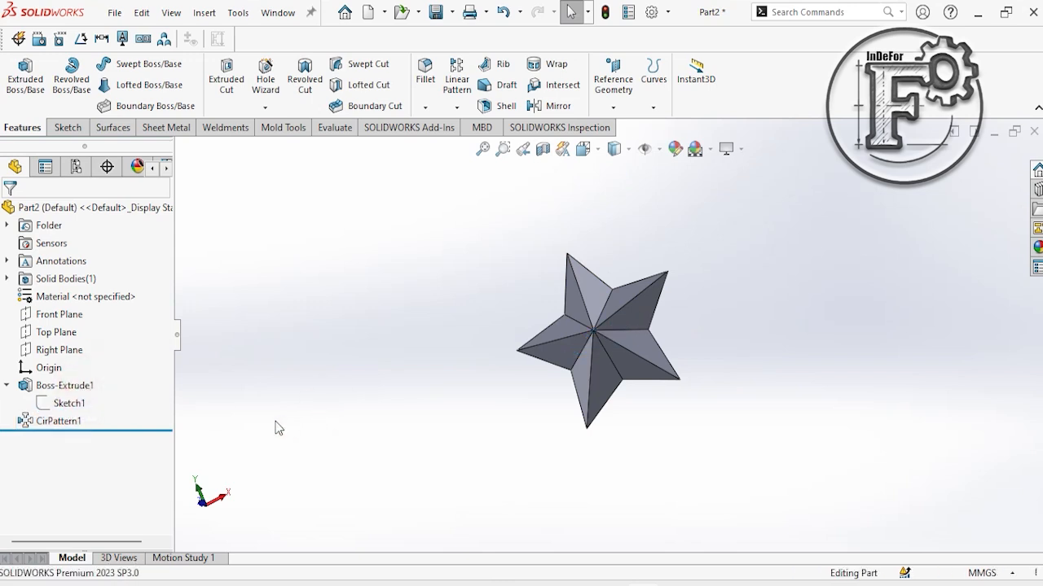
left_click(7, 388)
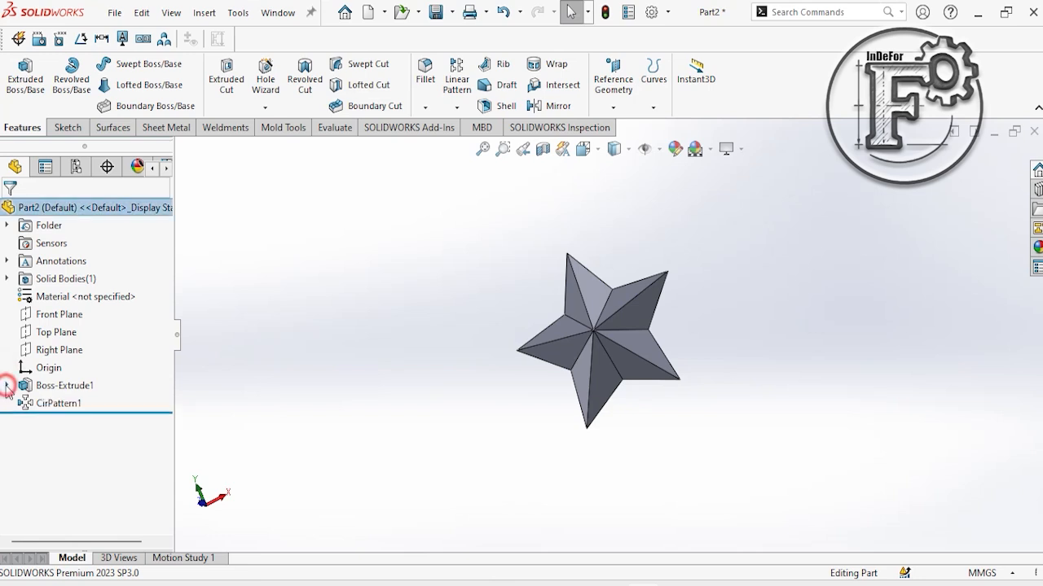
- Apply a yellow colour appearance (RGB 255, 255, 0) to both the pyramid extrusion and the circular pattern
left_click(69, 386)
left_click(54, 405, "ctrl")
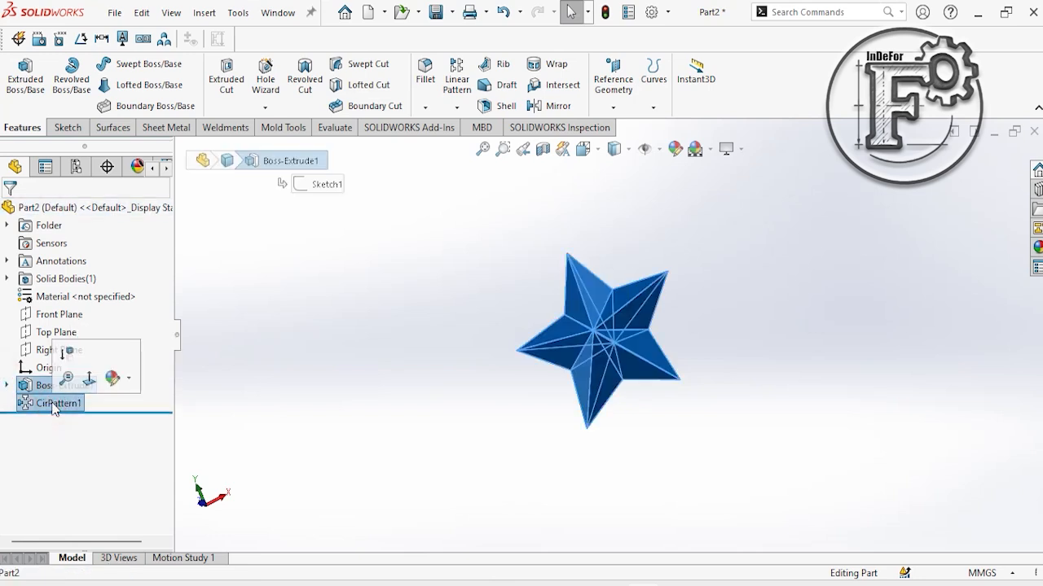
left_click(129, 380)
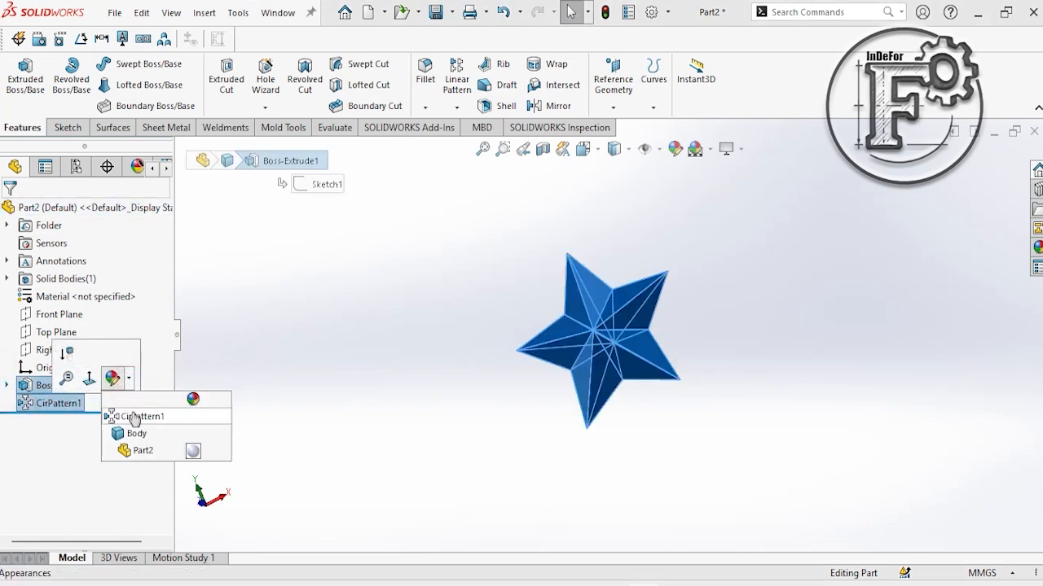
left_click(130, 417)
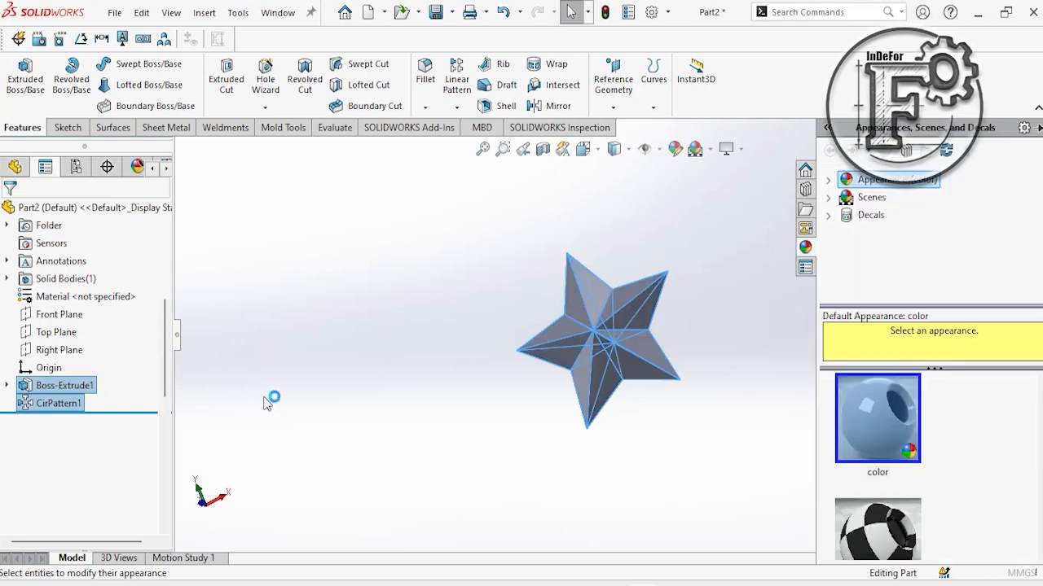
left_click_drag(165, 338, 165, 407)
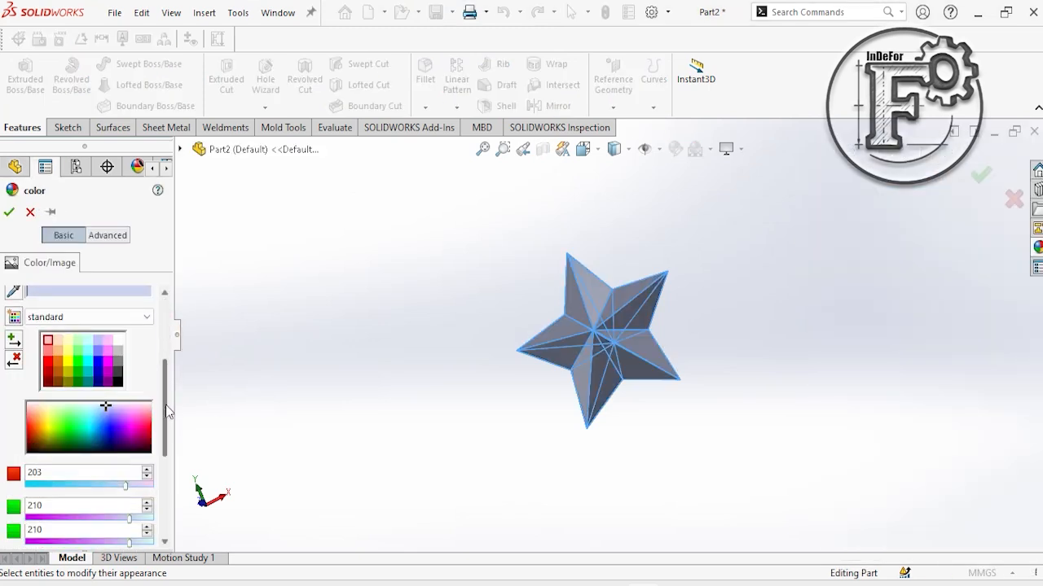
left_click(69, 362)
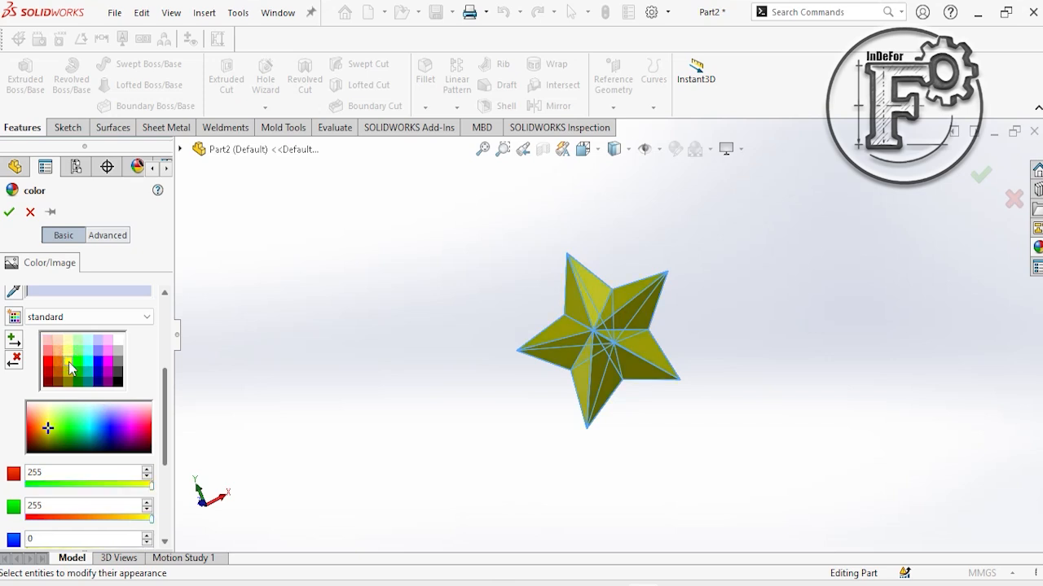
left_click(7, 212)
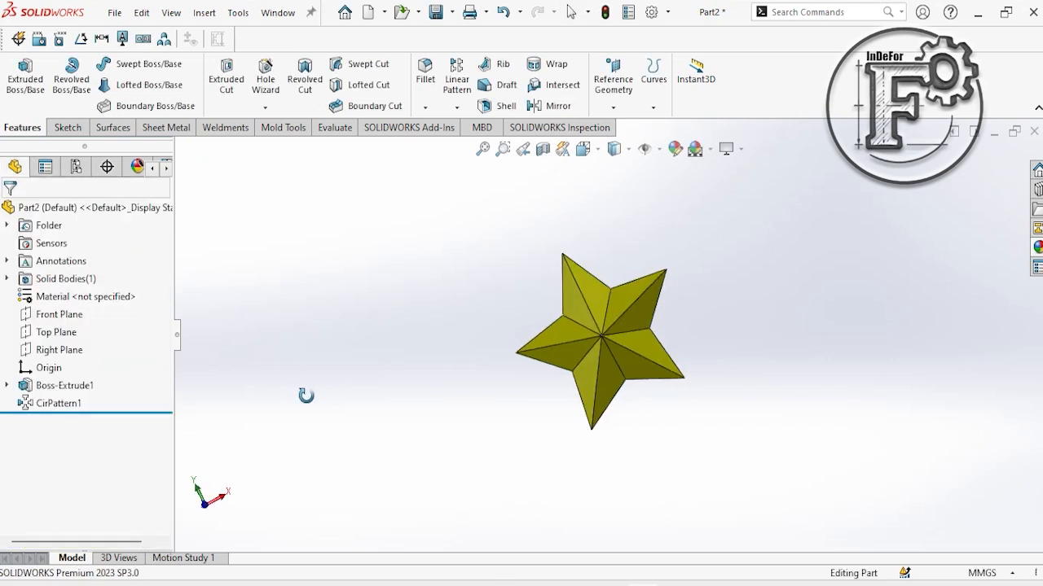
- Start a sketch on the Top Plane and draw a circle about 10.5 mm in diameter centred on the origin
left_click(64, 334)
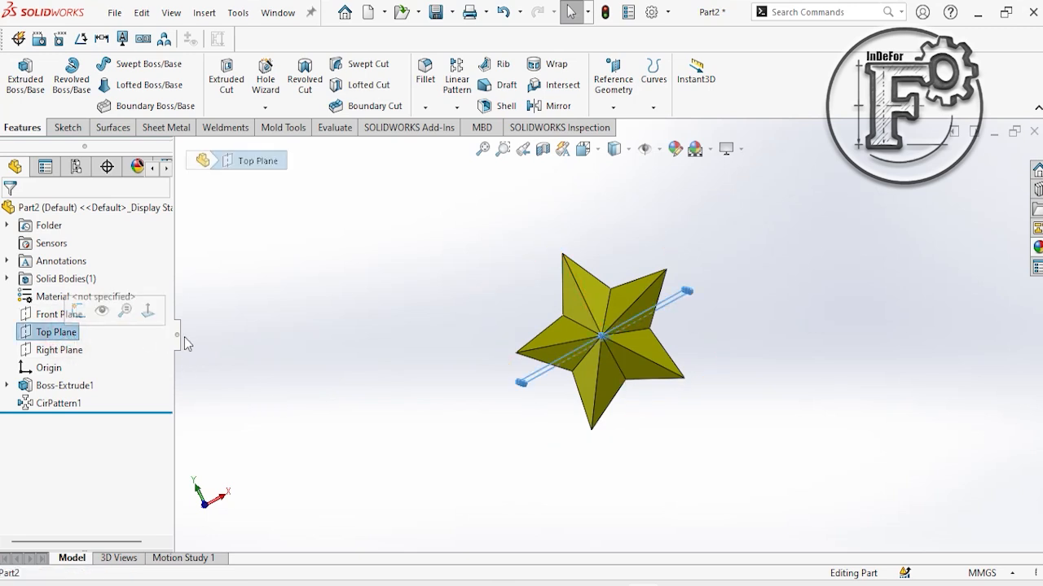
left_click(78, 313)
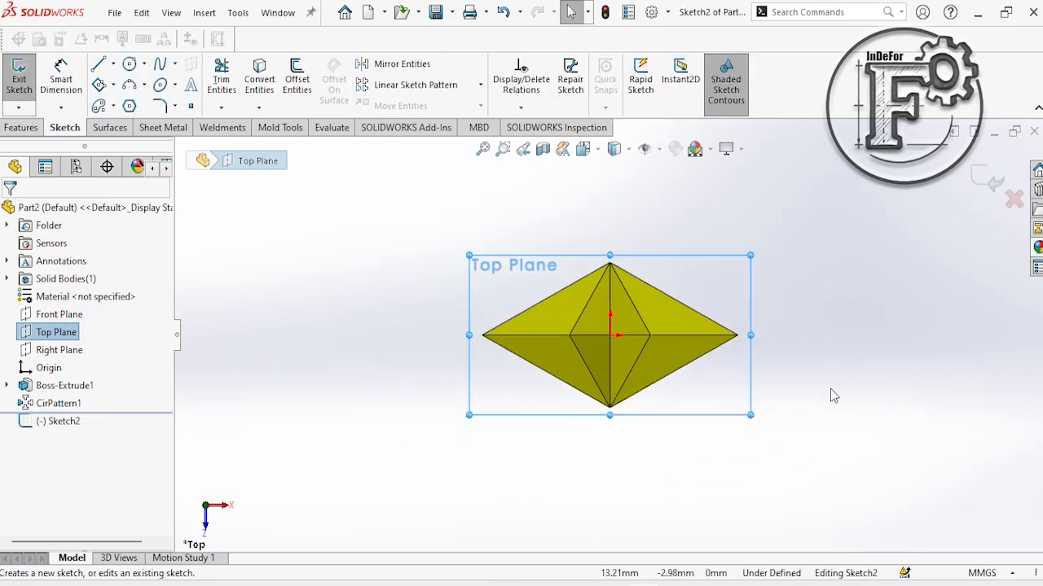
left_click(130, 65)
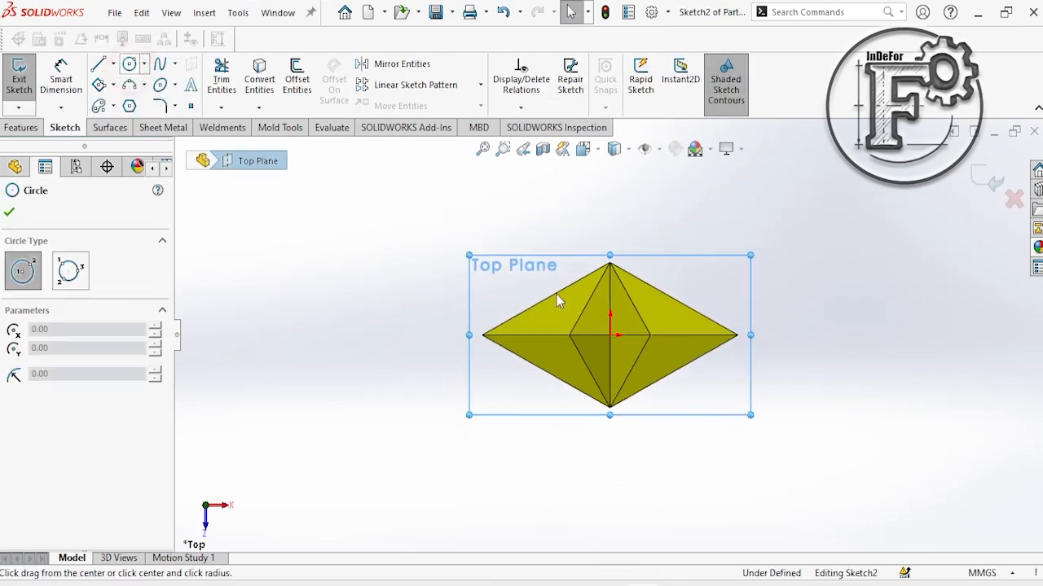
left_click(610, 335)
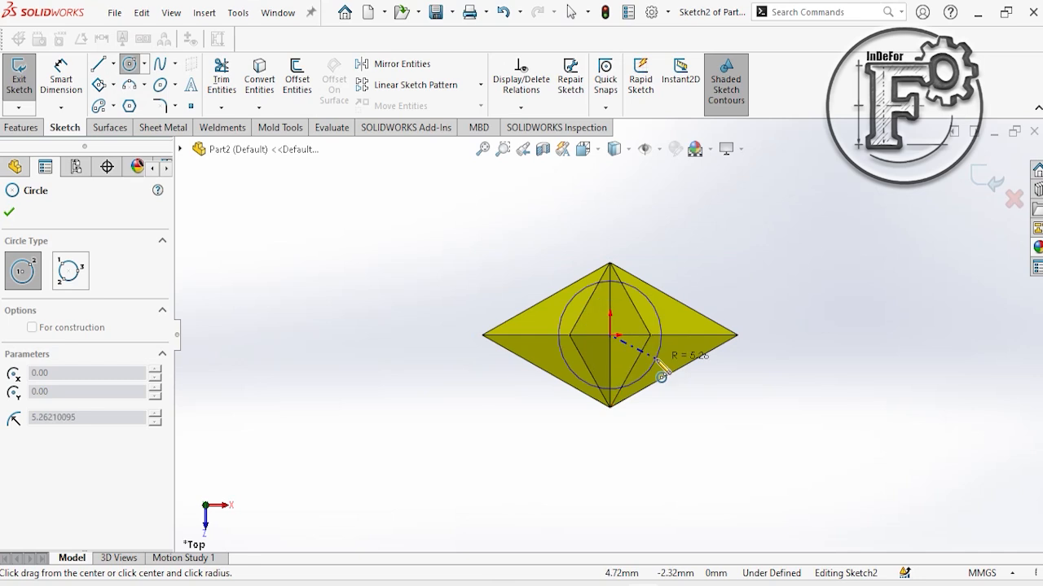
left_click(659, 365)
- Dimension the circle's diameter to 9 mm and exit the sketch
left_click(61, 78)
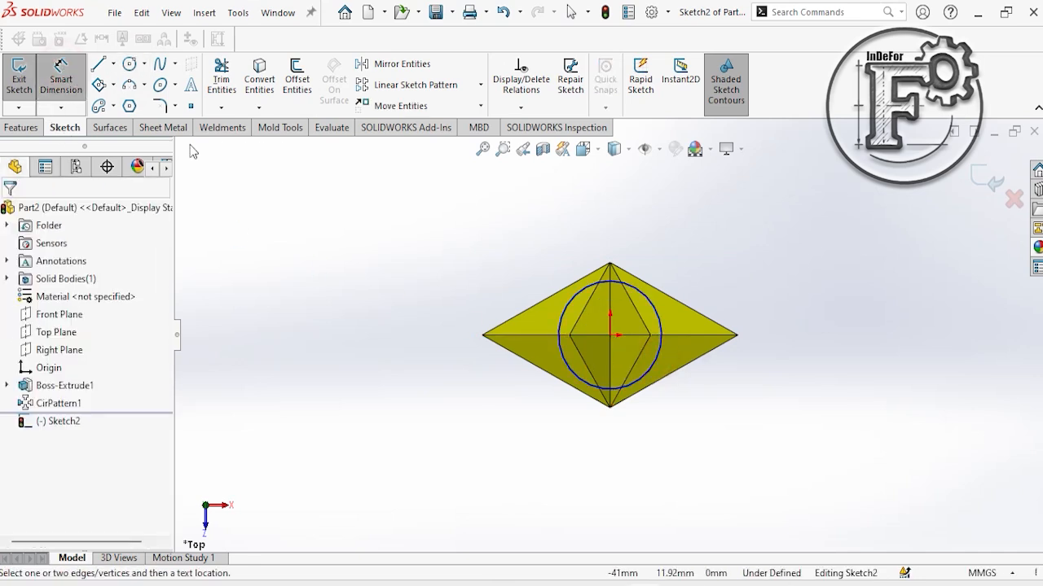
left_click(656, 366)
left_click(765, 427)
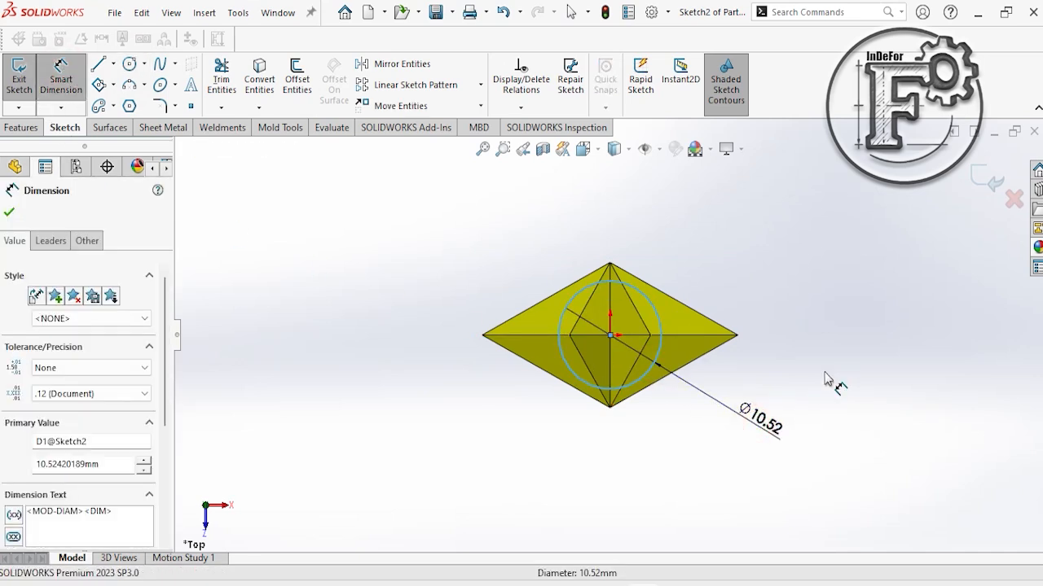
type("9")
key("Return")
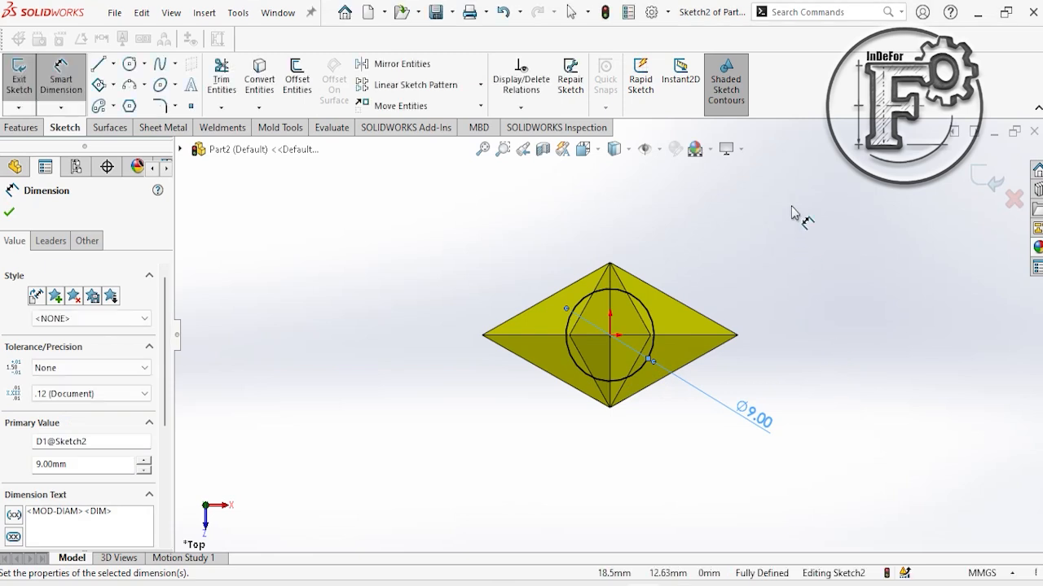
left_click(790, 206)
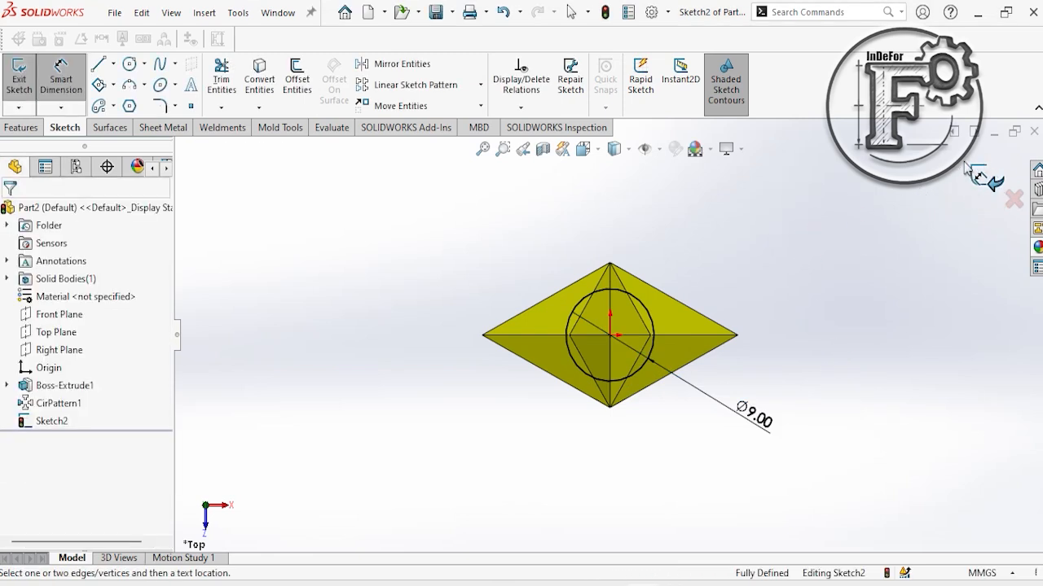
left_click(986, 176)
- Extrude the circle sketch 130 mm Blind in the reversed direction, downward from the star, merged with the body
middle_click_drag(777, 246, 823, 518)
scroll(852, 512, "up", 2)
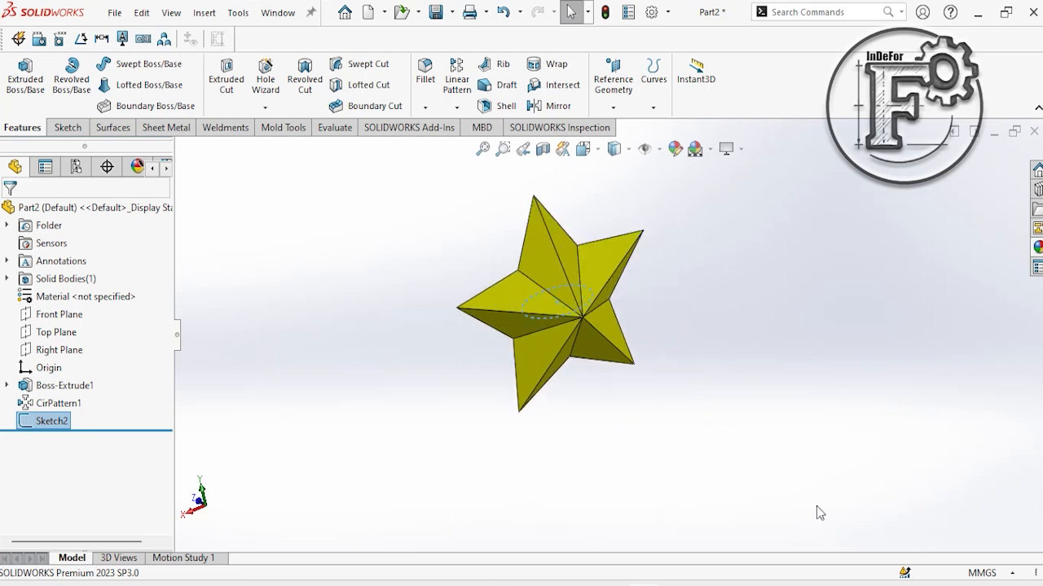
left_click(25, 75)
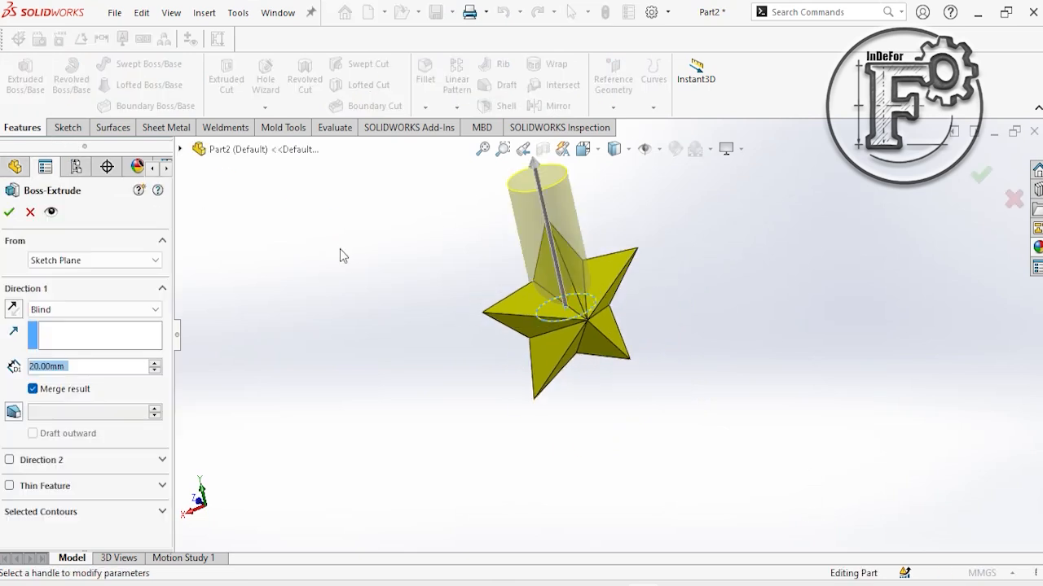
left_click(12, 309)
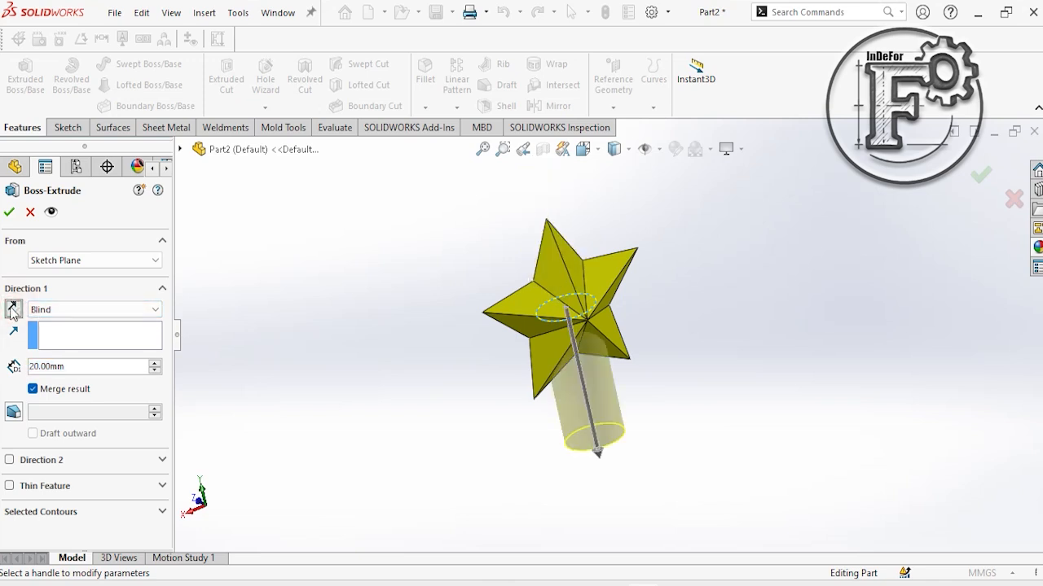
double_click(96, 370)
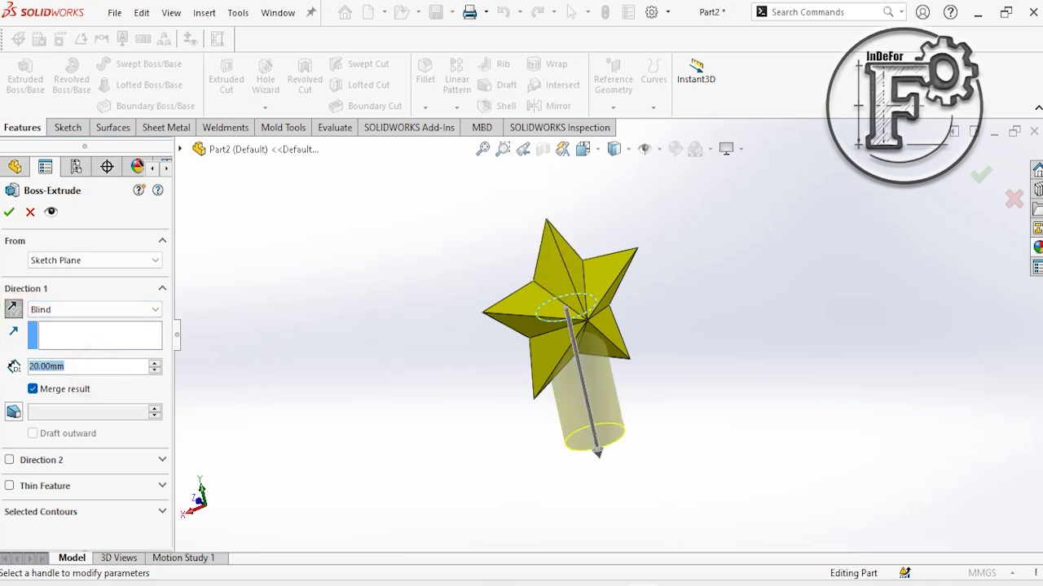
type("1")
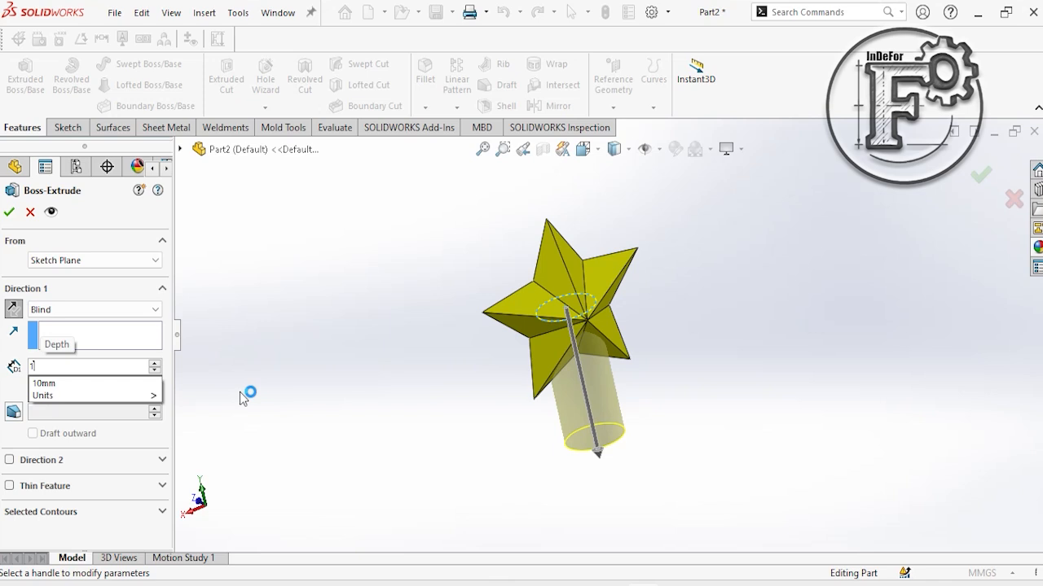
type("30")
key("Return")
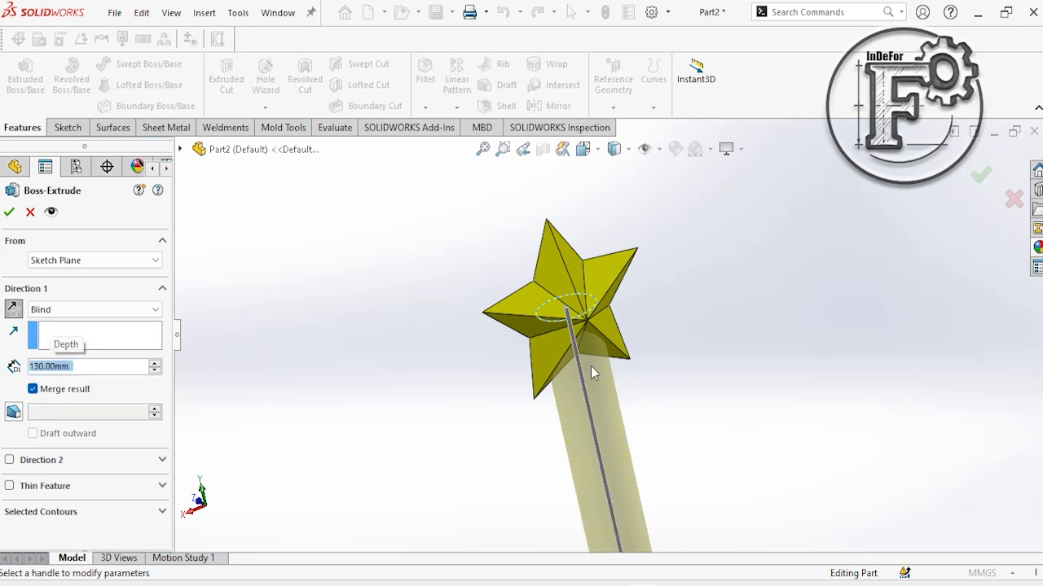
key("Return")
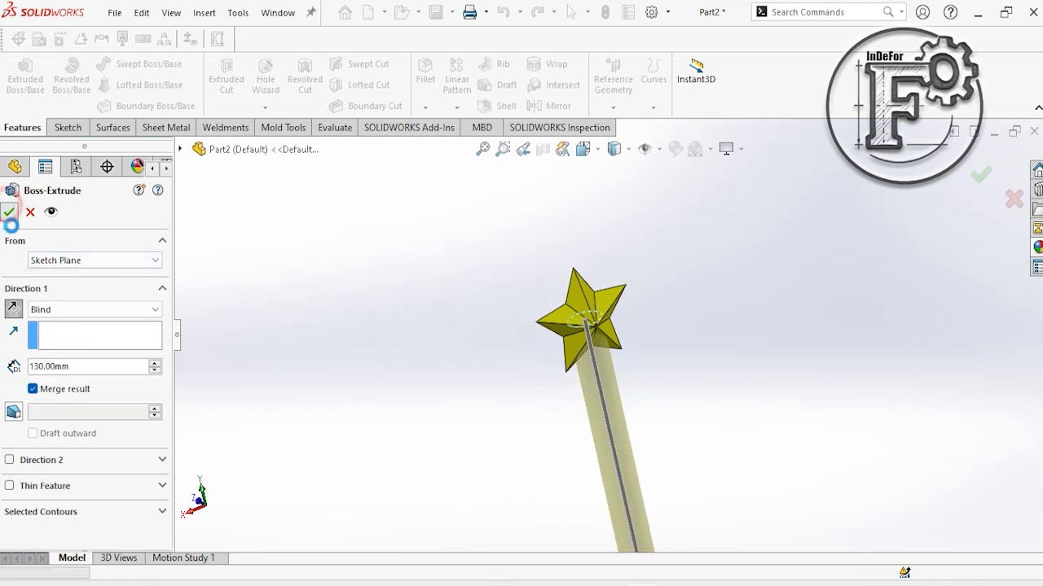
- Apply an orange colour appearance from the standard palette to the cylindrical handle extrusion
scroll(753, 461, "down", 3)
scroll(752, 461, "up", 1)
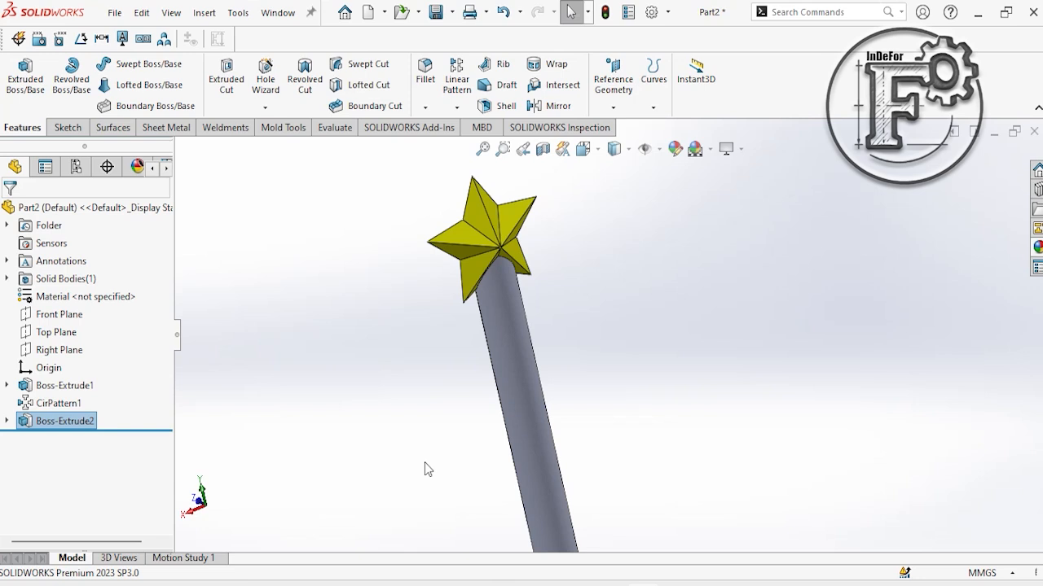
left_click(63, 425)
right_click(63, 425)
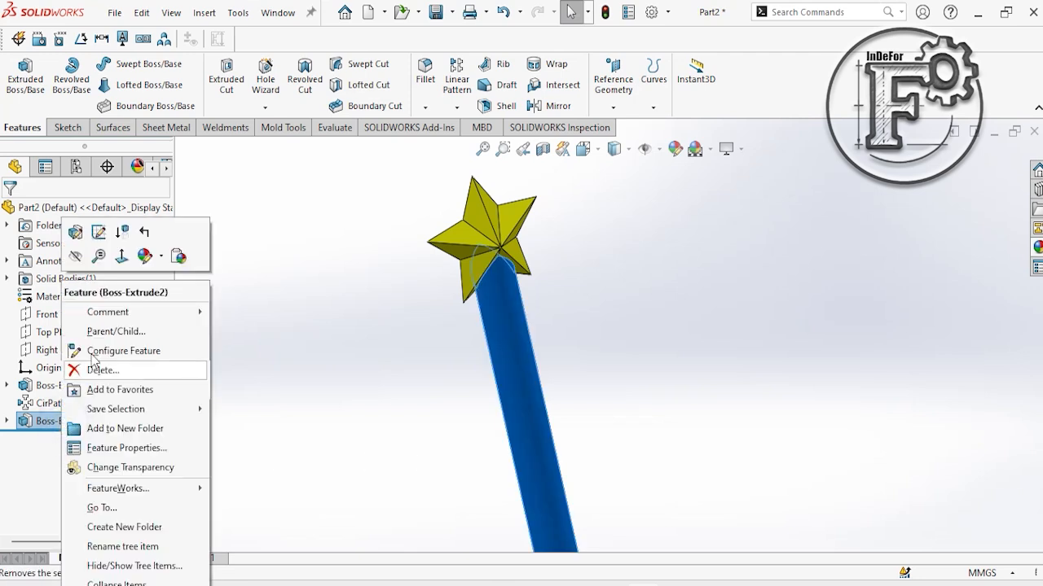
left_click(162, 257)
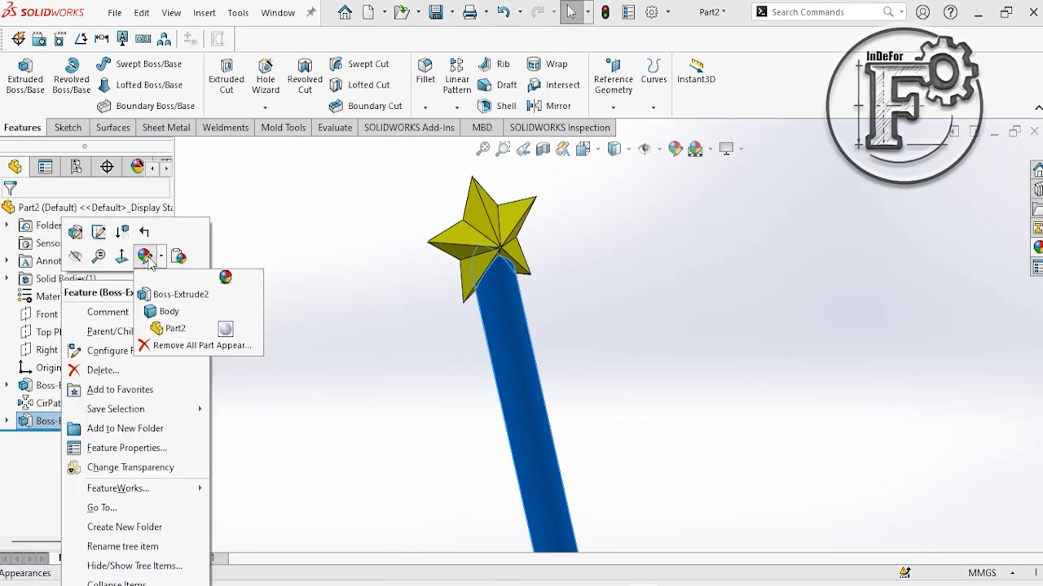
left_click(179, 295)
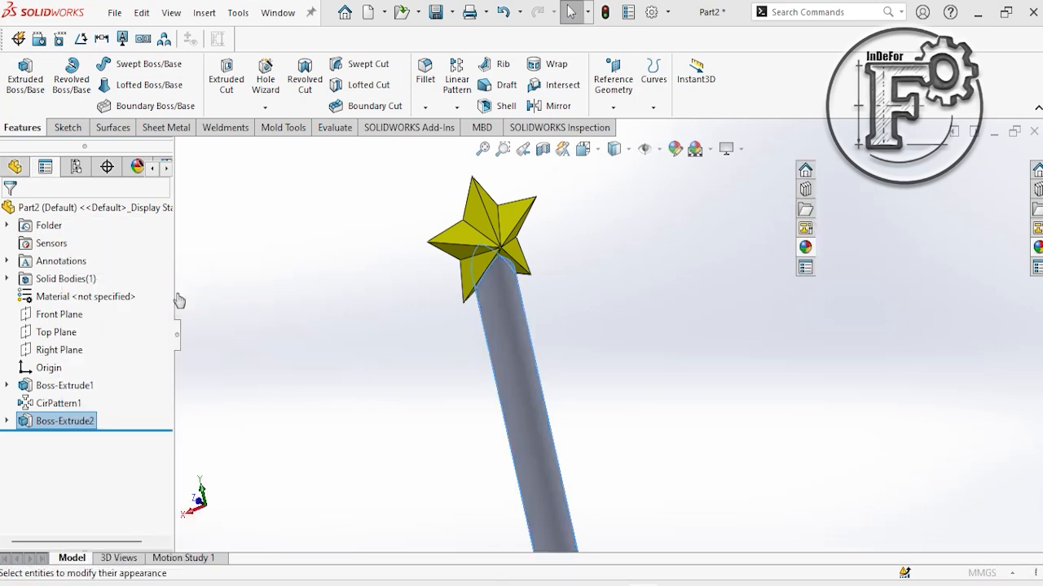
left_click_drag(166, 322, 165, 359)
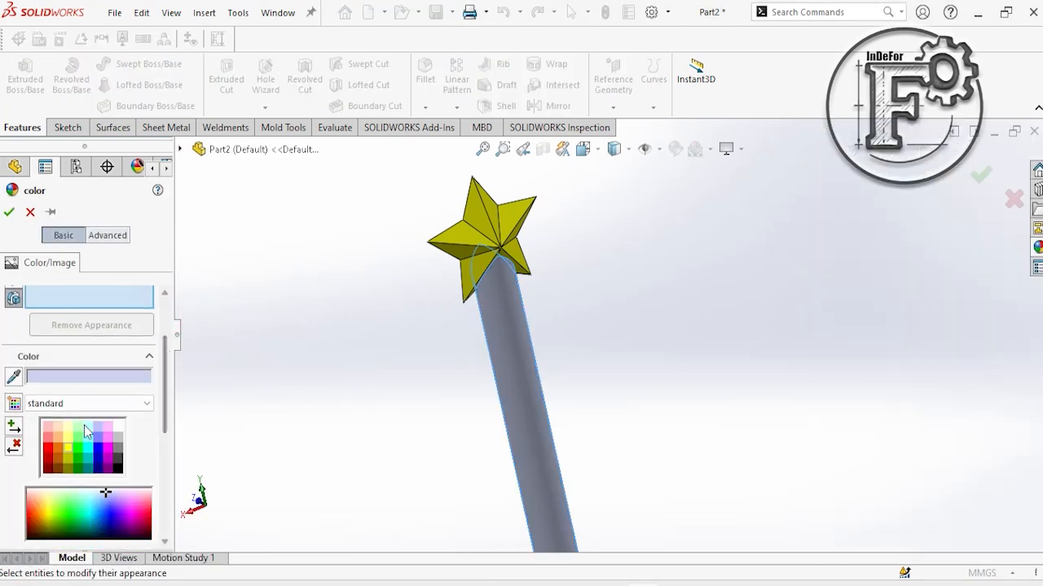
left_click(56, 450)
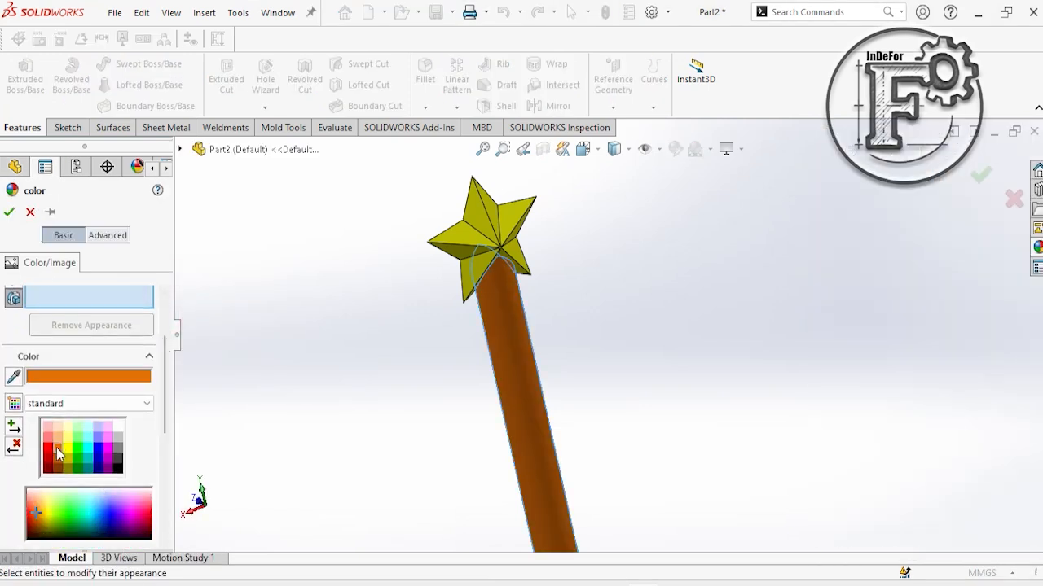
left_click(9, 213)
scroll(691, 383, "up", 3)
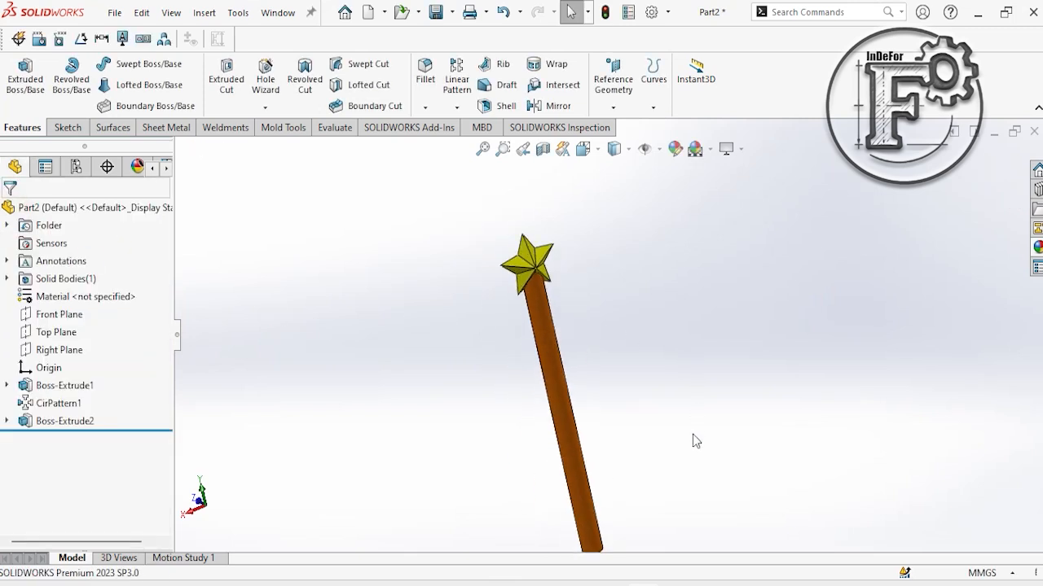
scroll(692, 438, "down", 2)
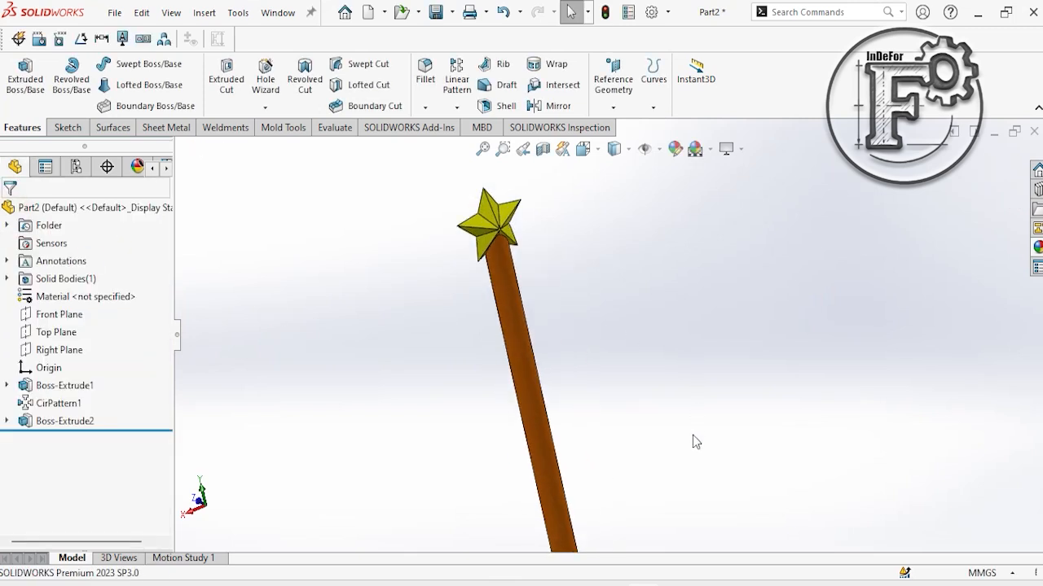
- Start a sketch on the Front Plane and convert the lower-right star arm's ridge edge and the short vertical edge below the star's centre
left_click(62, 319)
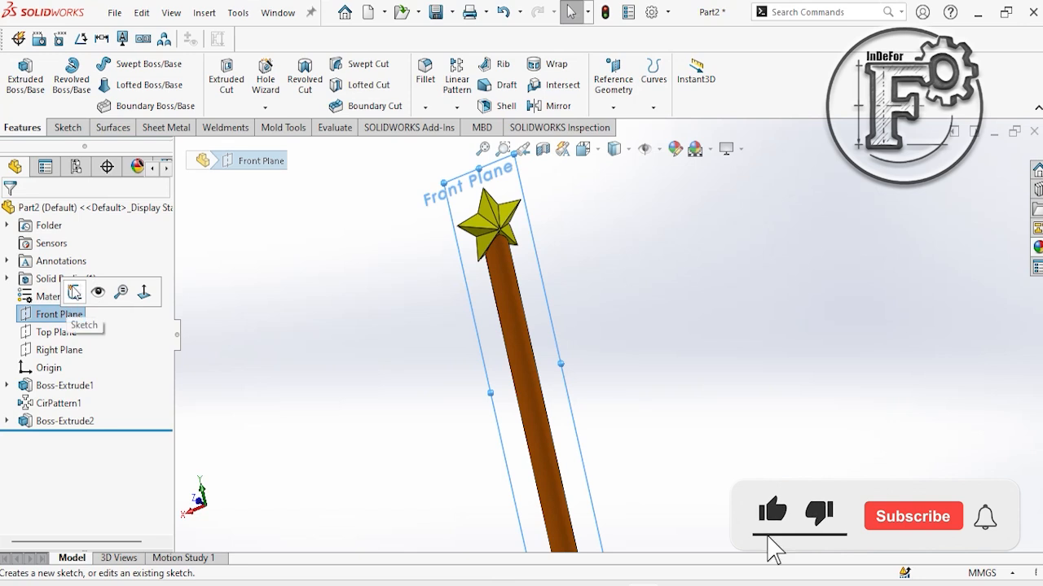
left_click(75, 292)
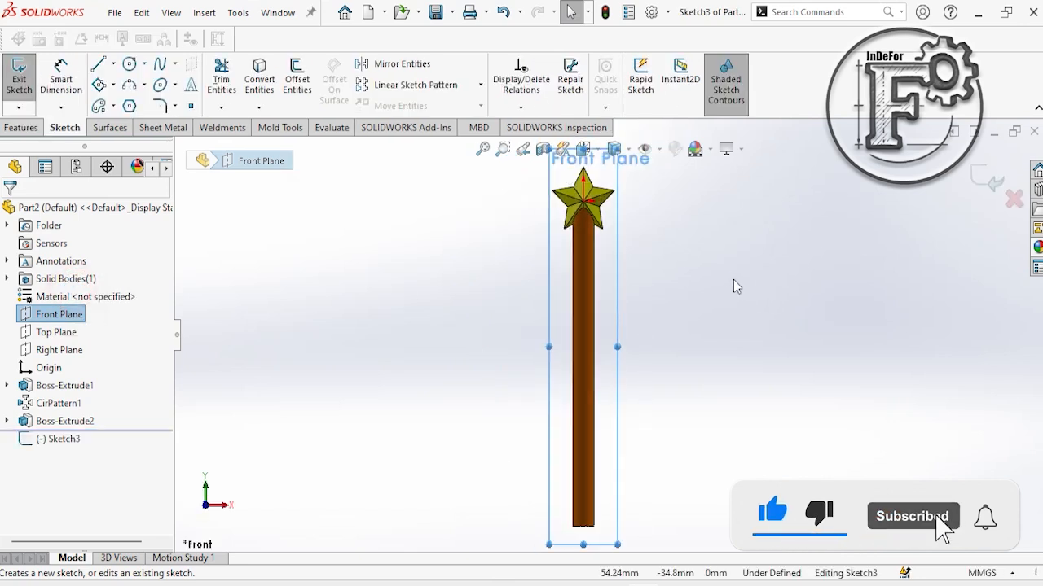
left_click(624, 224)
scroll(624, 223, "down", 10)
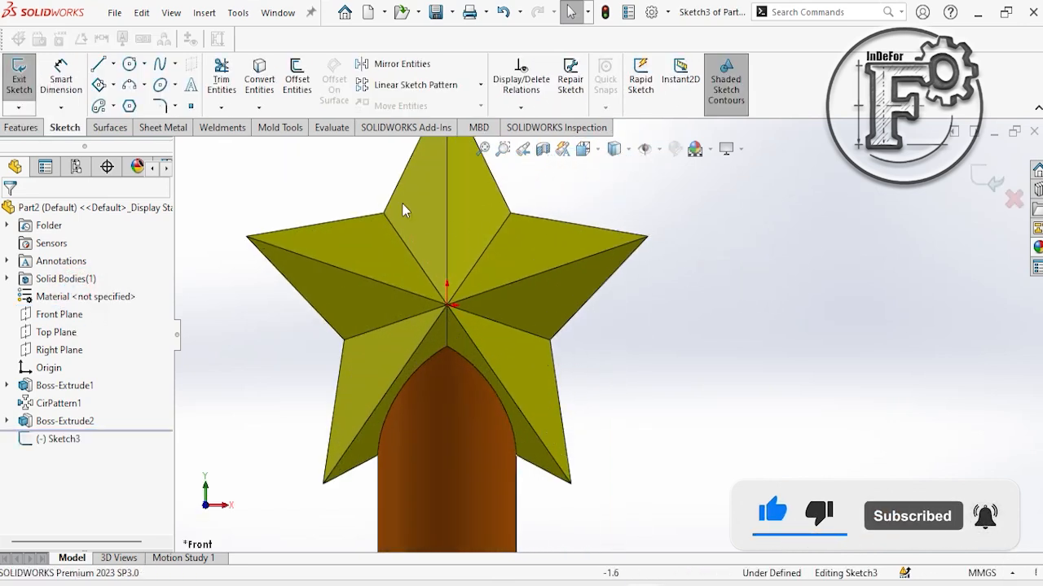
left_click(256, 69)
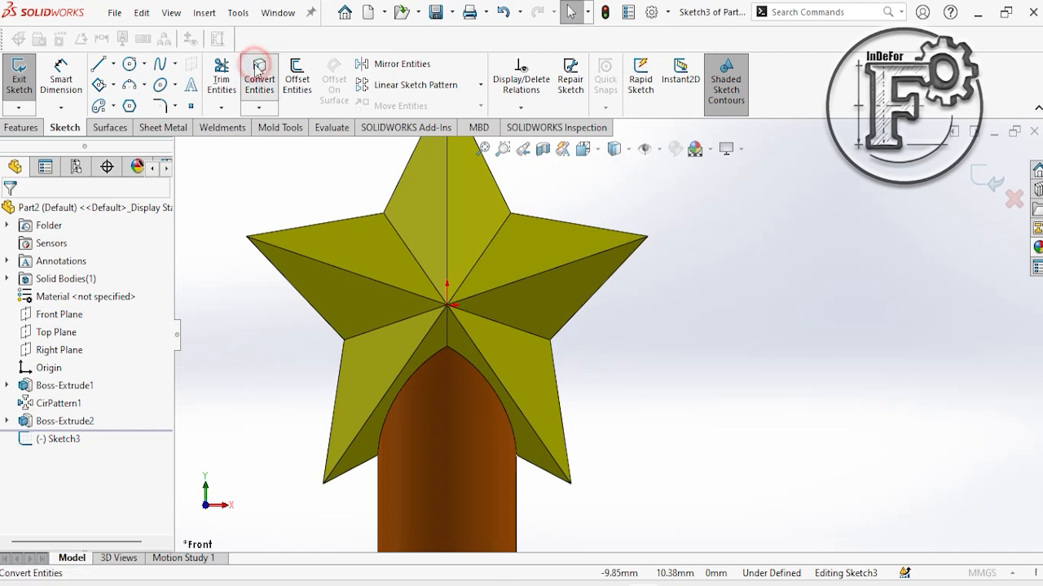
left_click(513, 405)
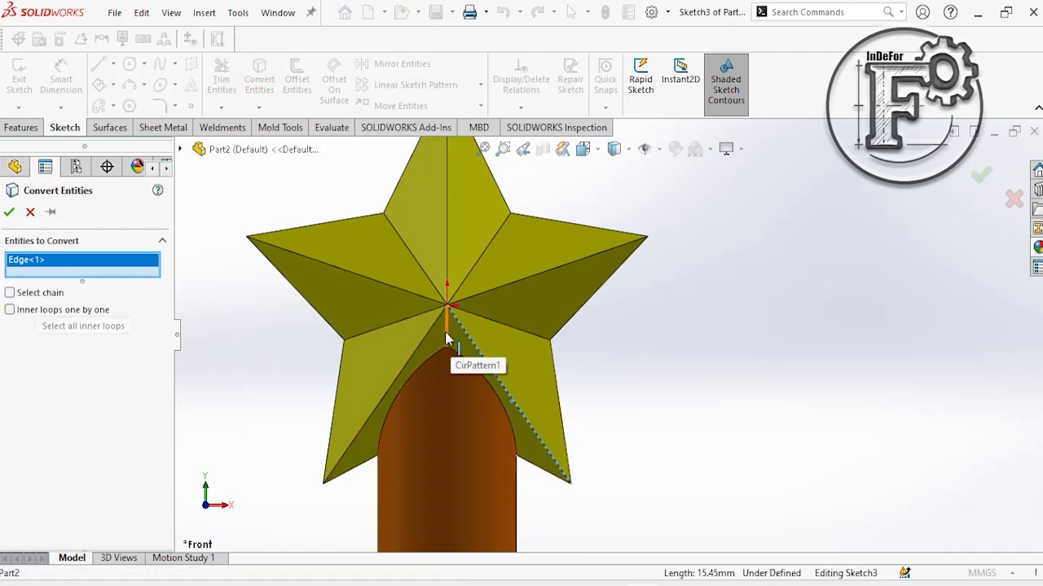
left_click(444, 331)
left_click(9, 212)
scroll(609, 336, "up", 3)
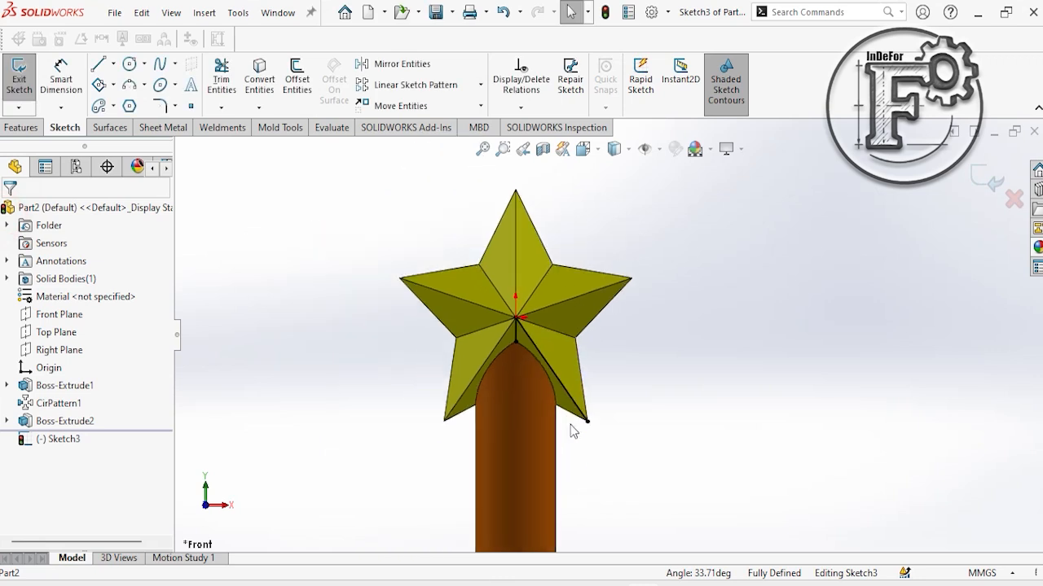
- Sketch a vertical line from the lower end of the short converted edge down to the cylinder's bottom edge
scroll(684, 542, "up", 4)
scroll(636, 326, "down", 2)
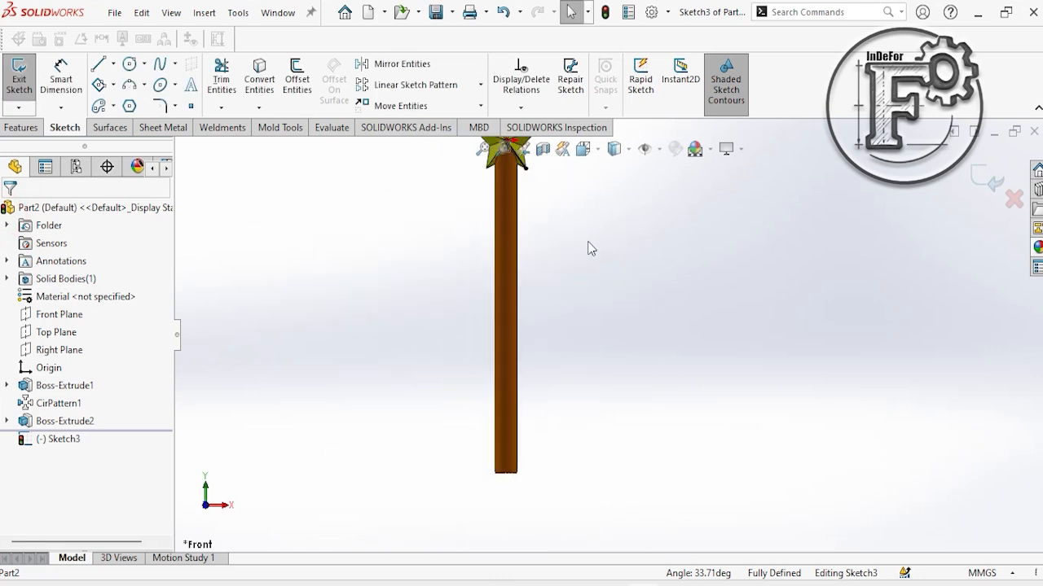
scroll(586, 220, "up", 1)
scroll(580, 204, "down", 1)
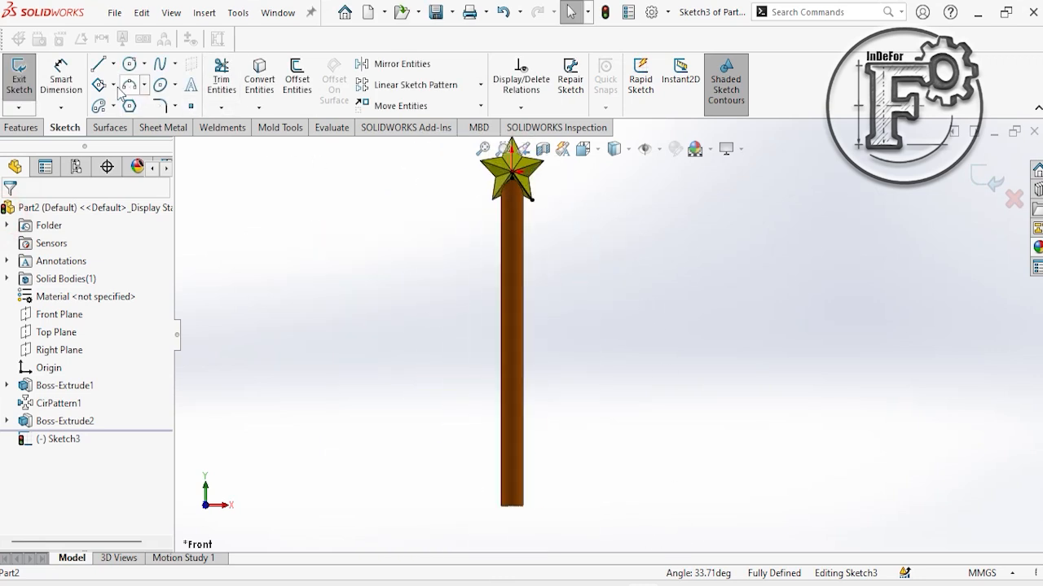
left_click(99, 63)
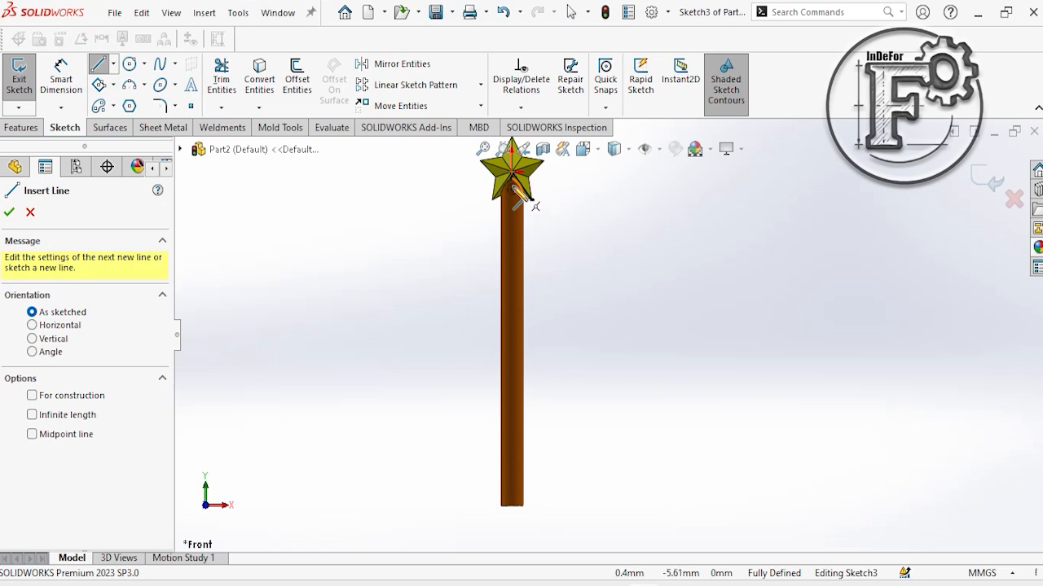
left_click(513, 193)
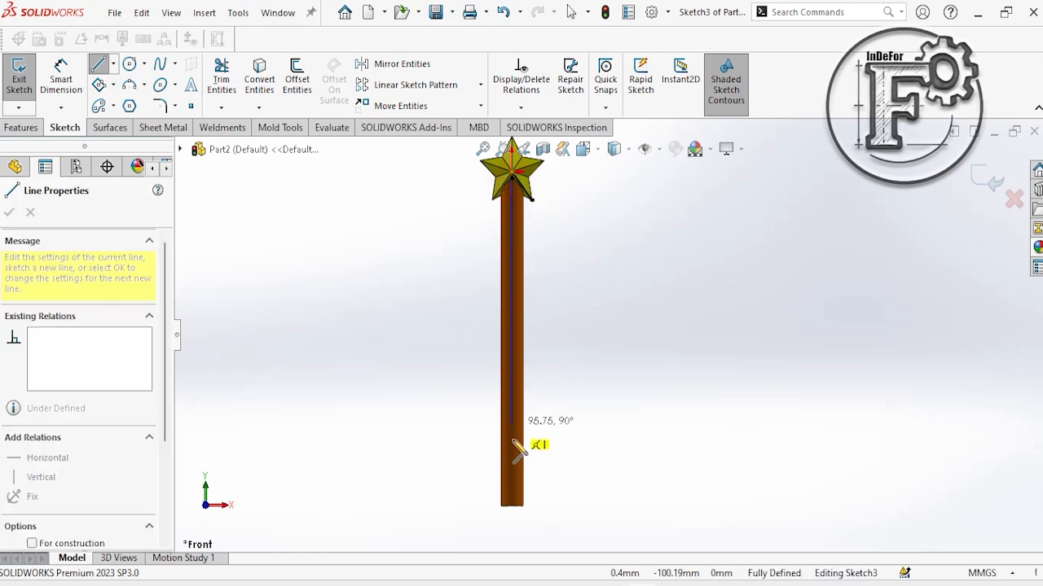
left_click(514, 508)
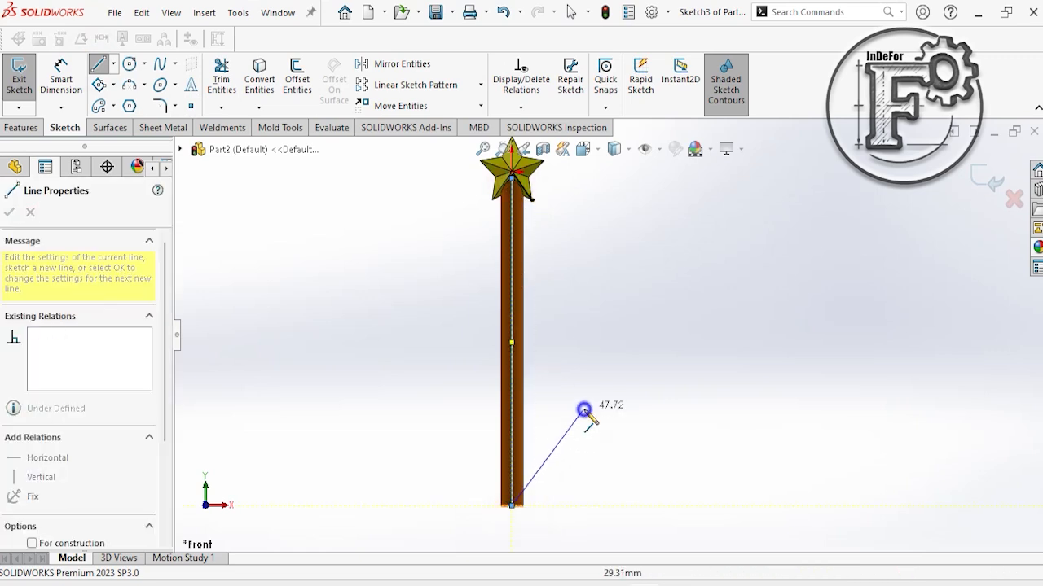
key("Escape")
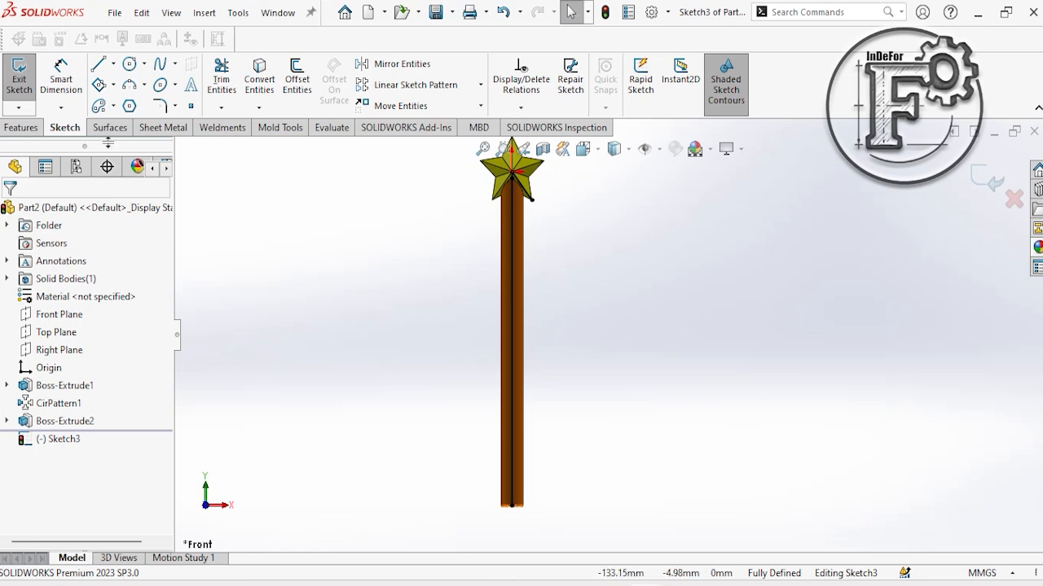
- Sketch a zigzag half-tree outline from the lower-right star tip with four parallel sloped lines, the first about 41 mm, and horizontal lines, ending on the vertical line
left_click(99, 64)
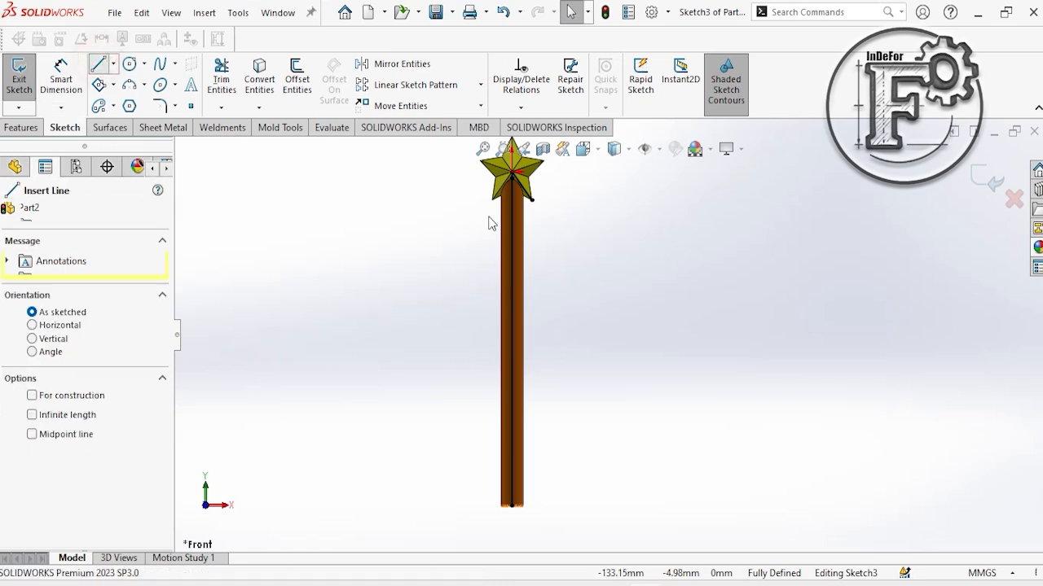
left_click(531, 198)
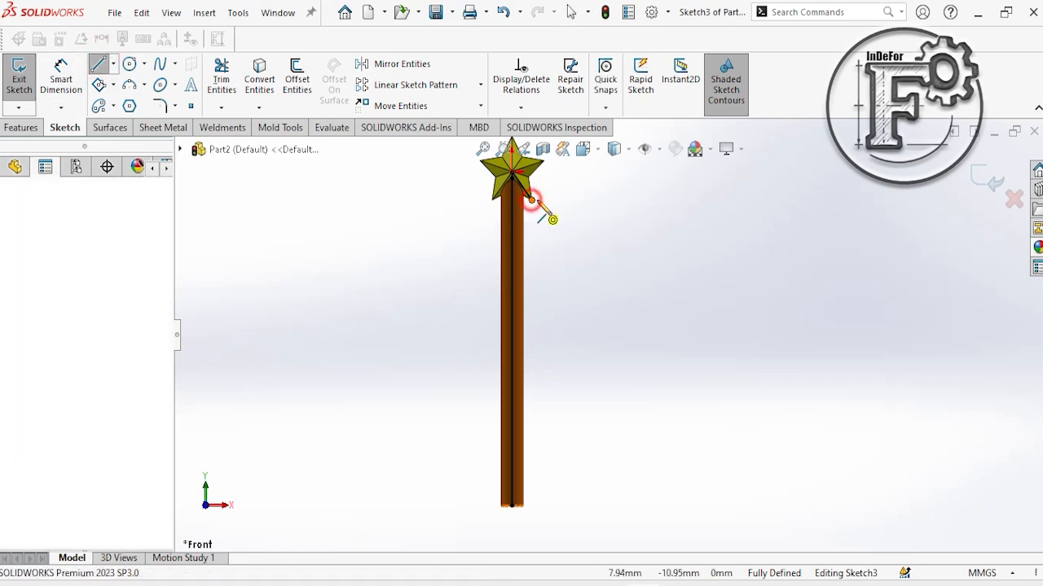
left_click(619, 251)
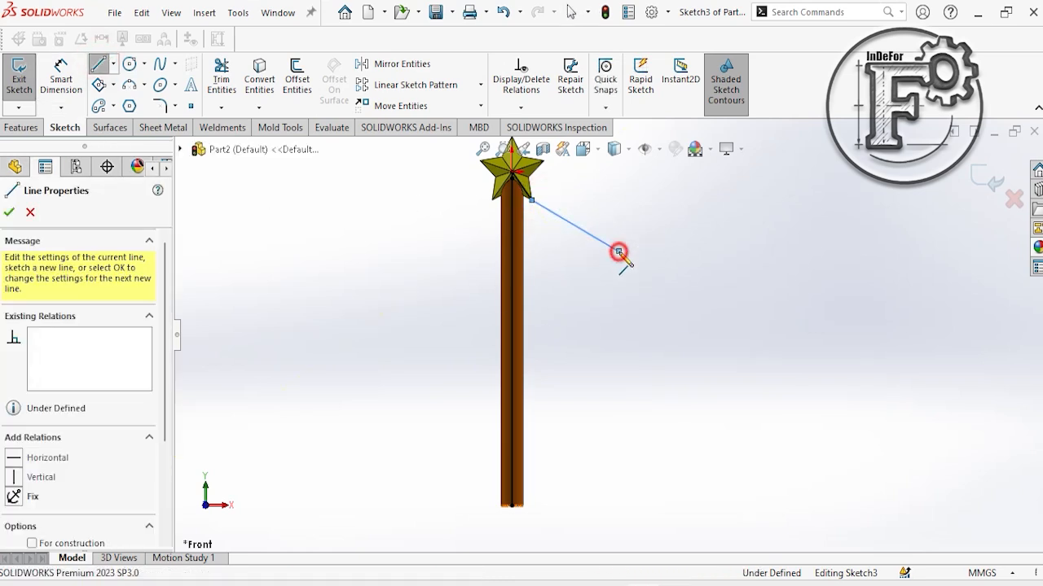
left_click(554, 251)
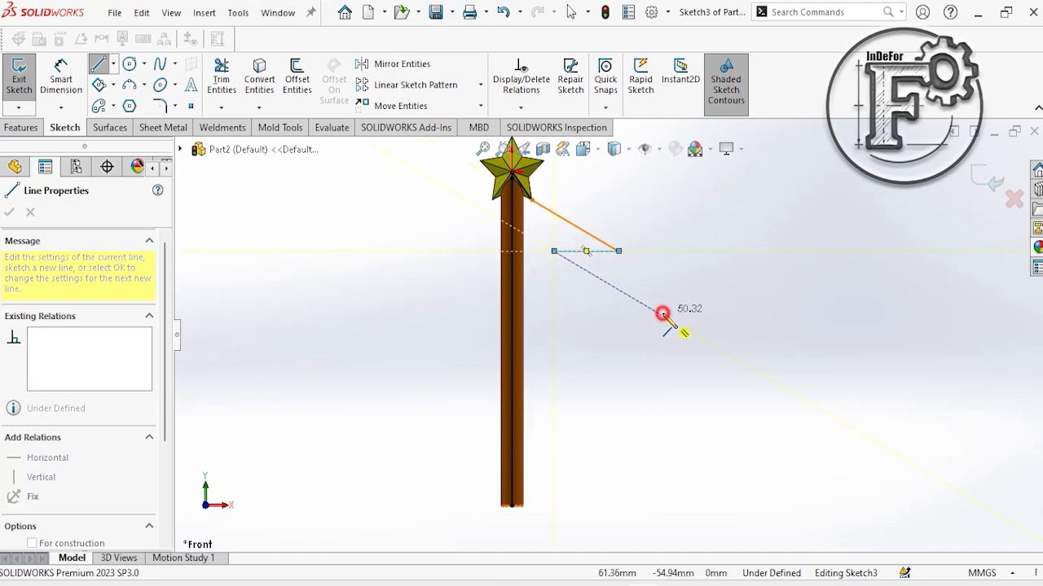
left_click(661, 314)
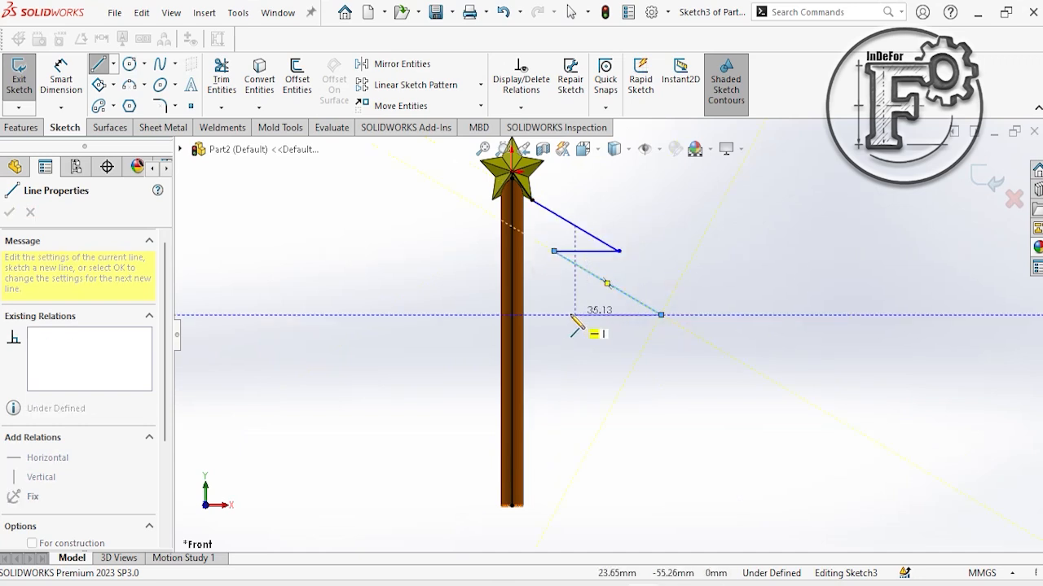
left_click(568, 315)
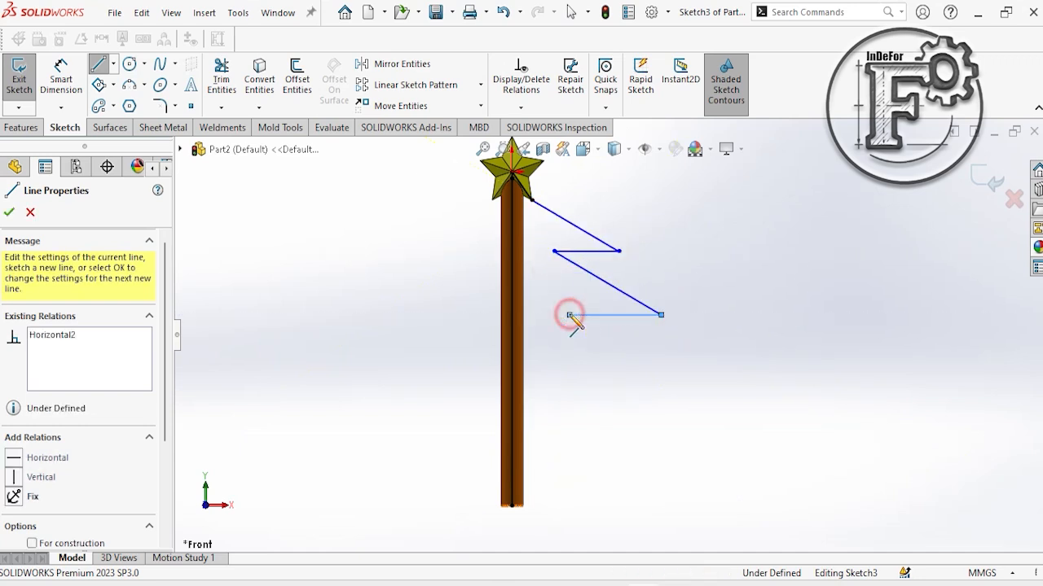
left_click(683, 382)
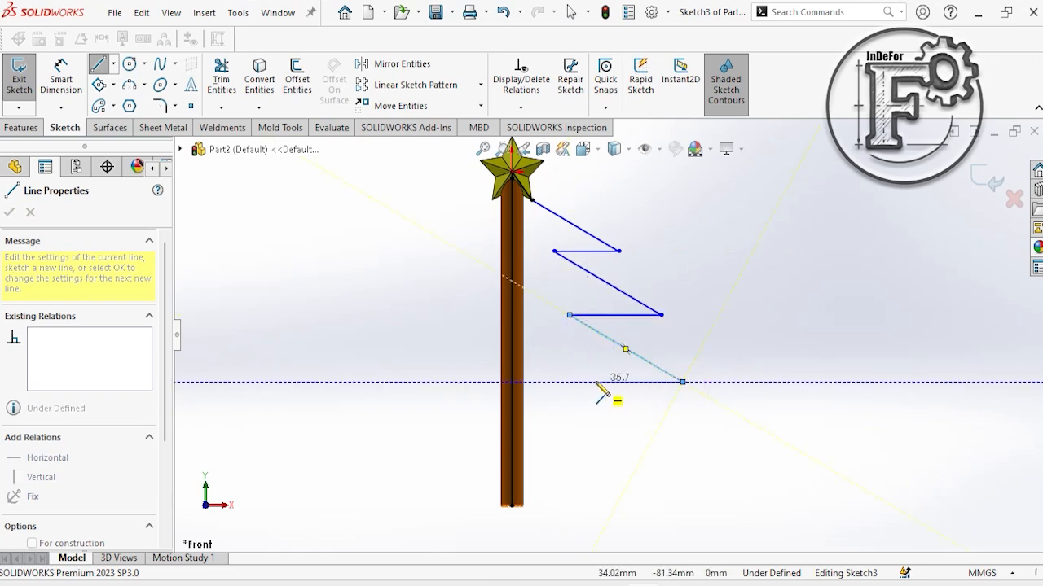
left_click(595, 382)
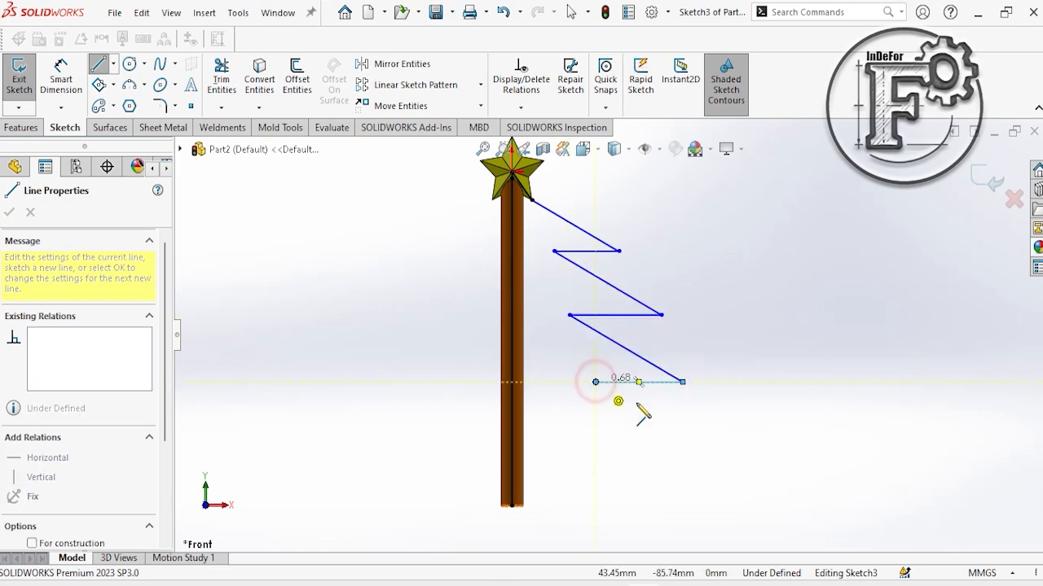
left_click(714, 453)
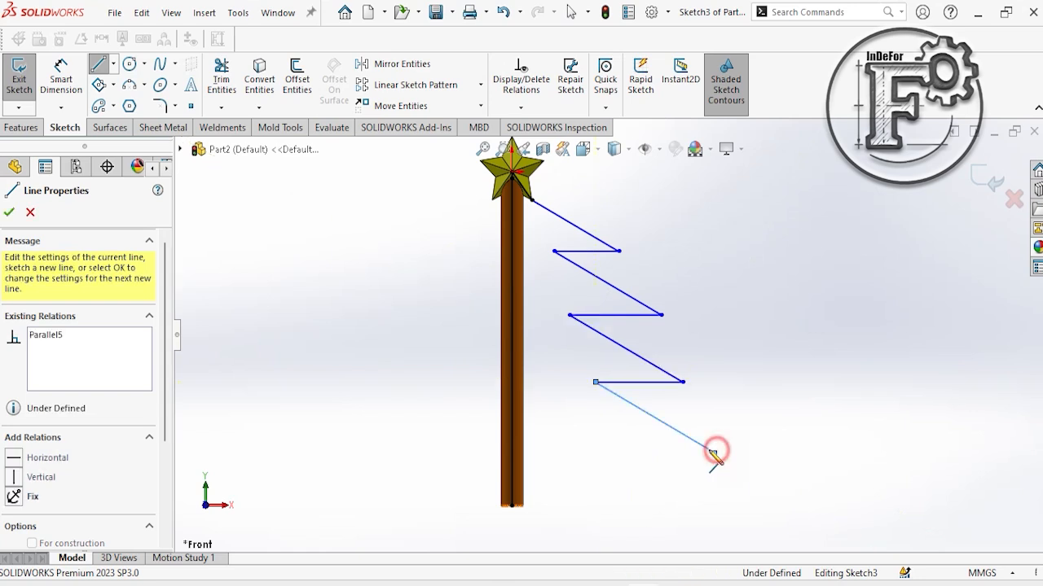
left_click(511, 453)
right_click(446, 376)
left_click(465, 372)
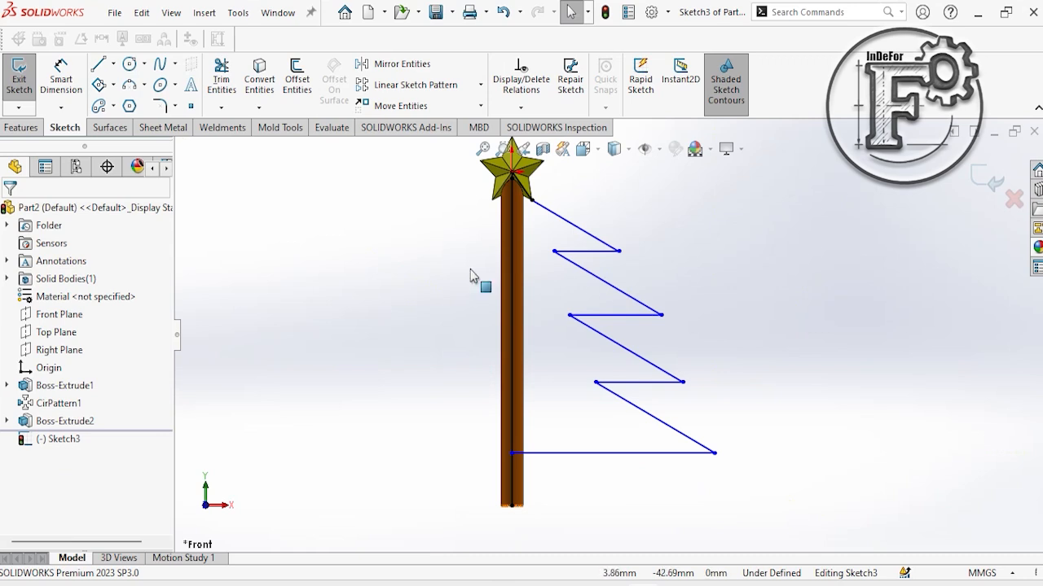
- Trim away the part of the vertical line below the tree outline's lowest horizontal line, using Trim to closest
left_click(222, 79)
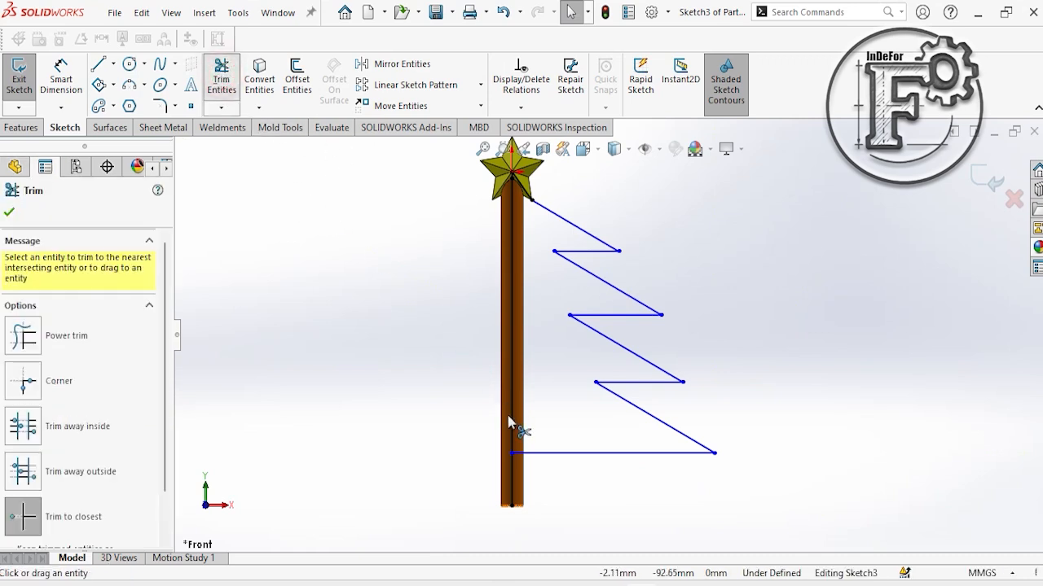
left_click(514, 487)
right_click(363, 232)
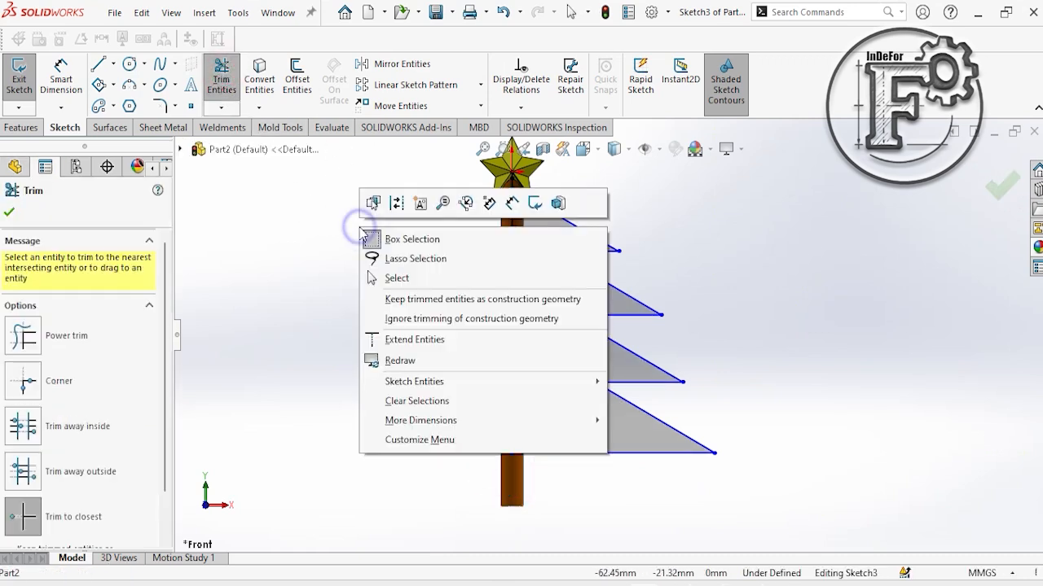
left_click(393, 279)
- Dimension the tree outline's uppermost sloped line, starting at the star tip, to 28 mm
left_click(62, 71)
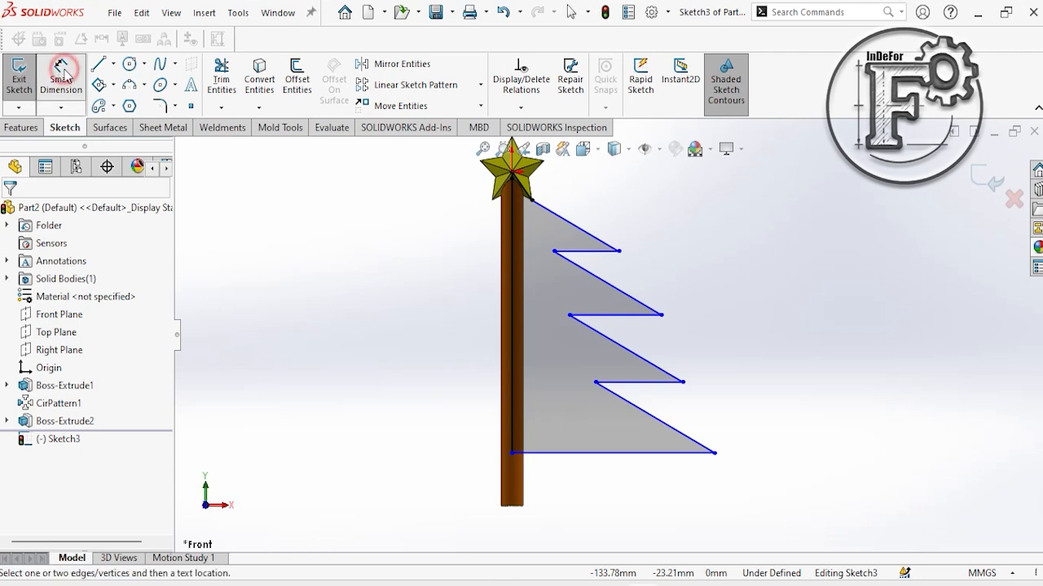
left_click(600, 242)
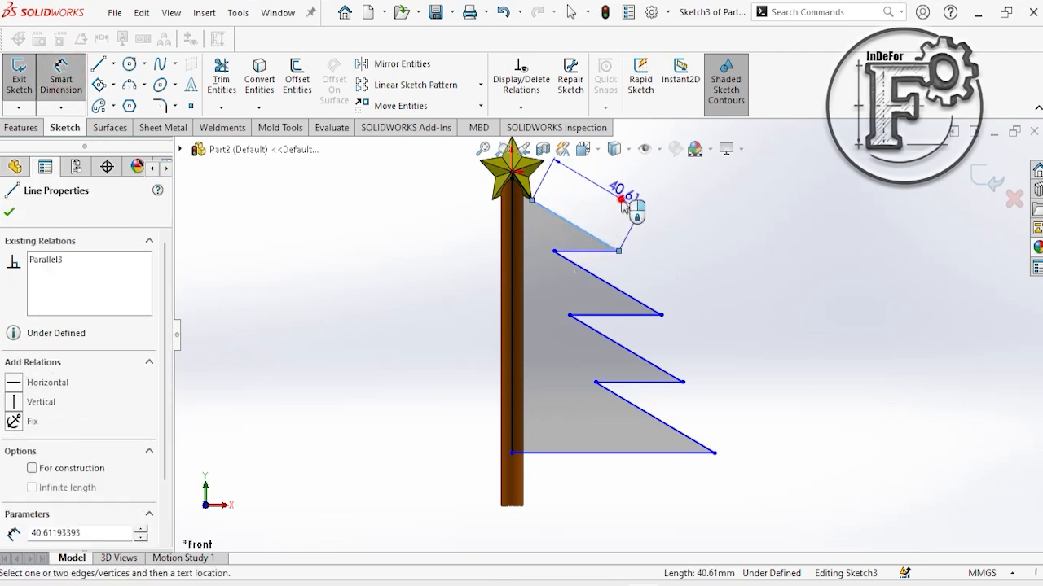
left_click(623, 195)
type("28")
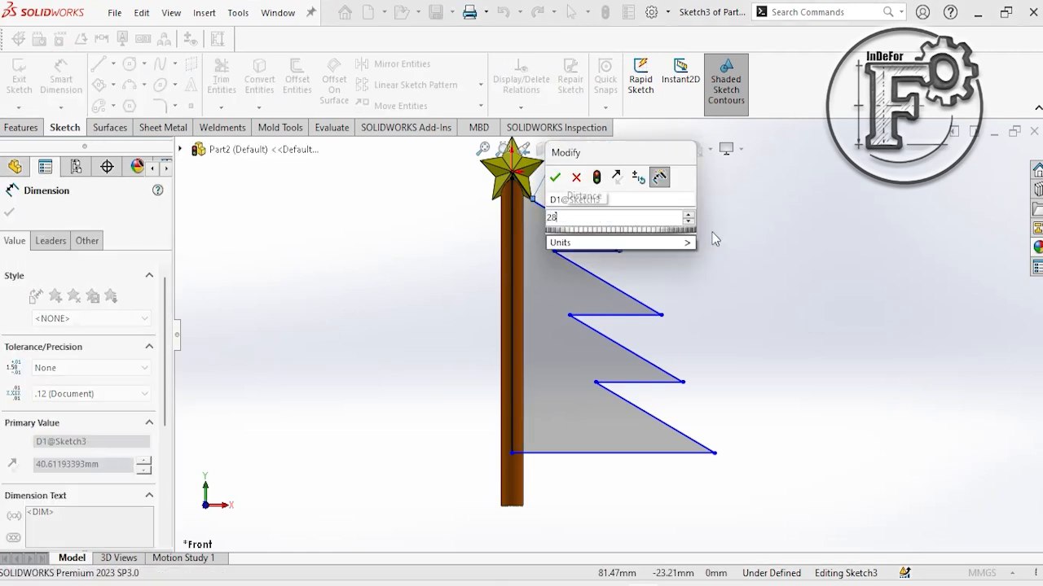
key("Return")
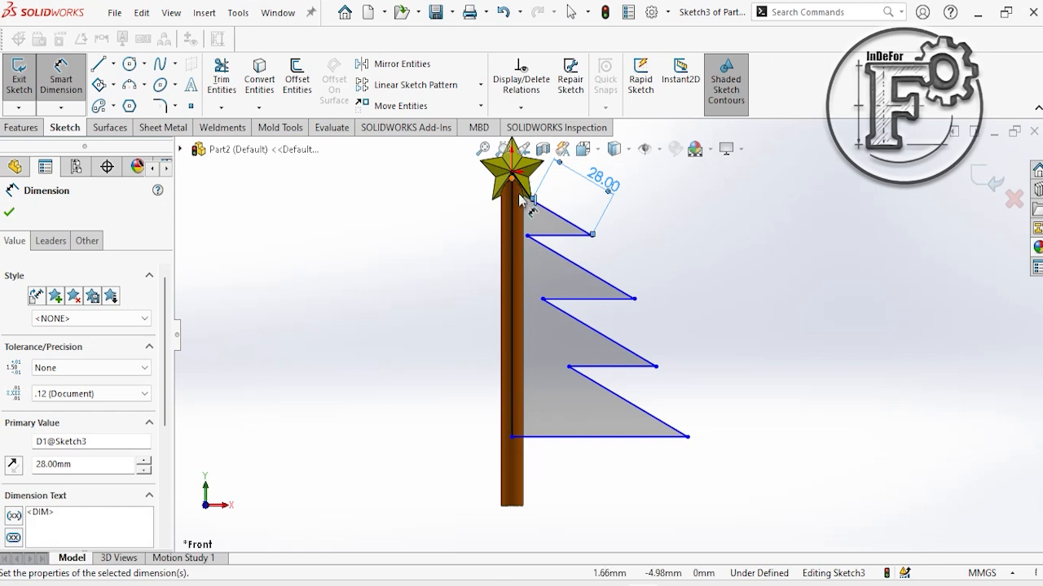
- Dimension the vertical distance from the star's centre to the lower end of the outline's vertical line to 106 mm
left_click(512, 438)
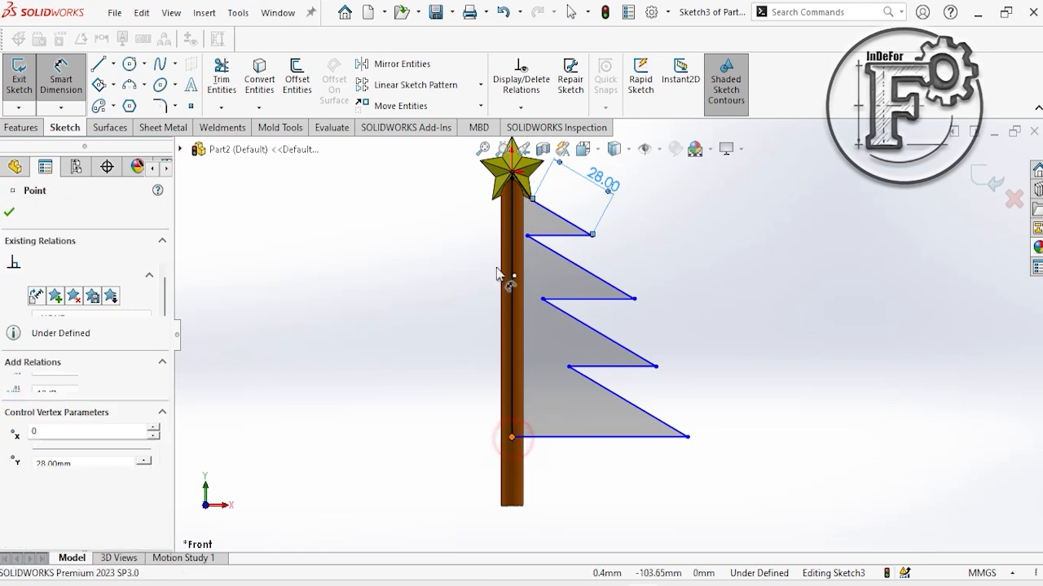
left_click(511, 172)
left_click(427, 264)
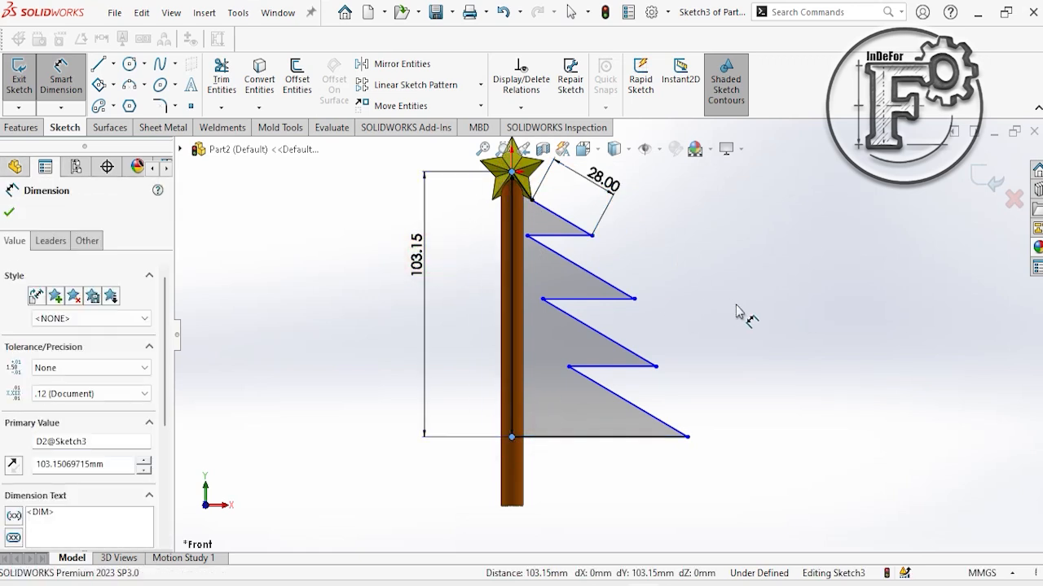
type("106")
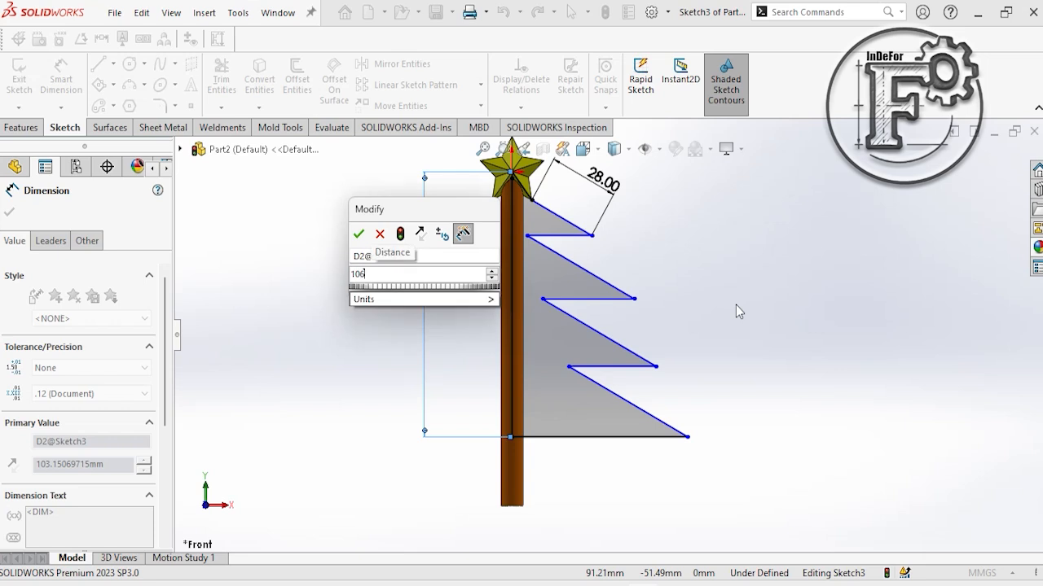
key("Return")
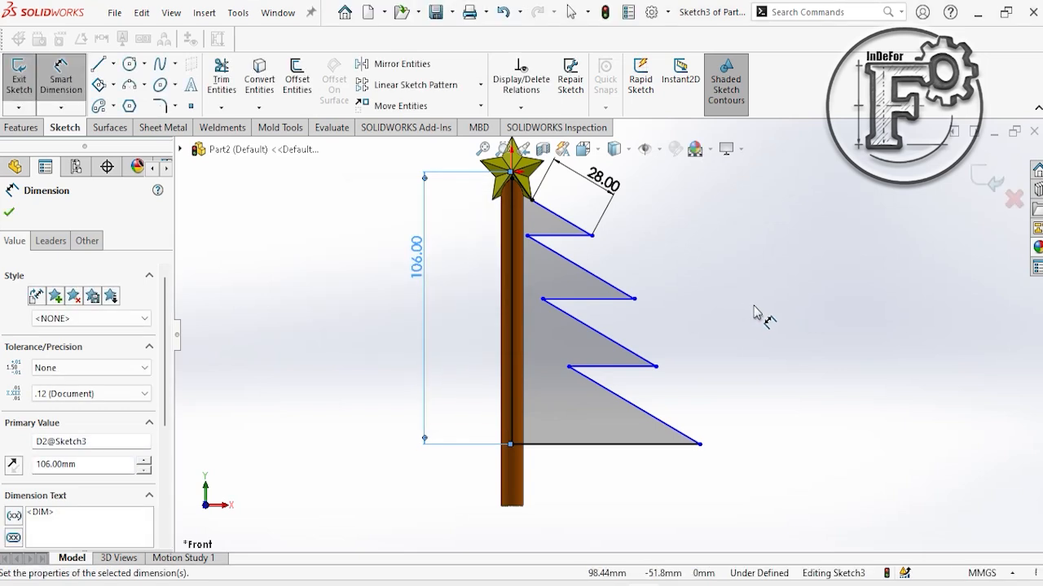
- Set the vertical distance between the first and second outer branch tips to 21 mm
left_click(591, 236)
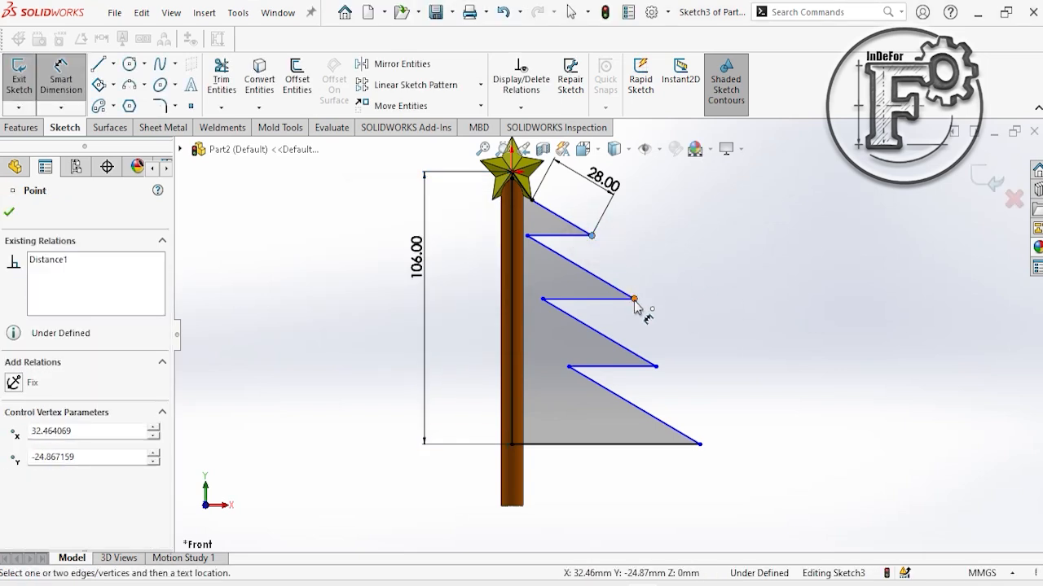
left_click(634, 299)
left_click(658, 269)
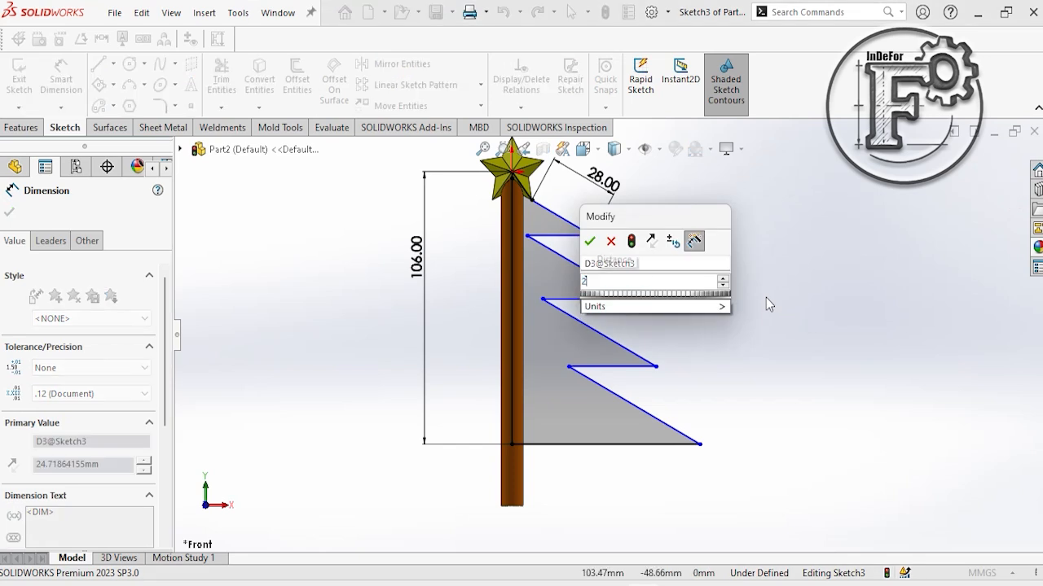
type("21")
key("Return")
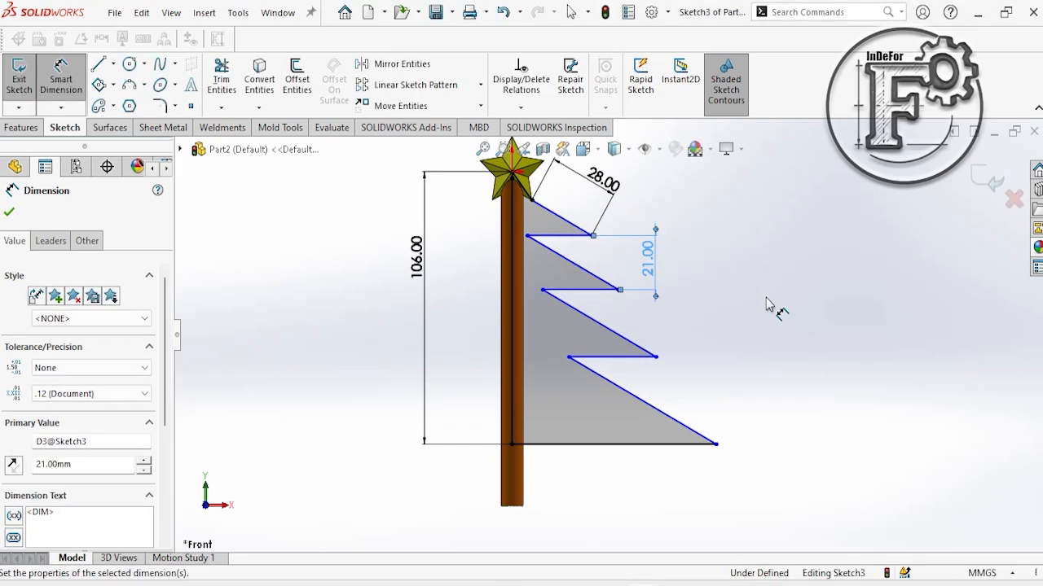
- Set the vertical distance between the second and third outer branch tips to 25 mm
left_click(619, 289)
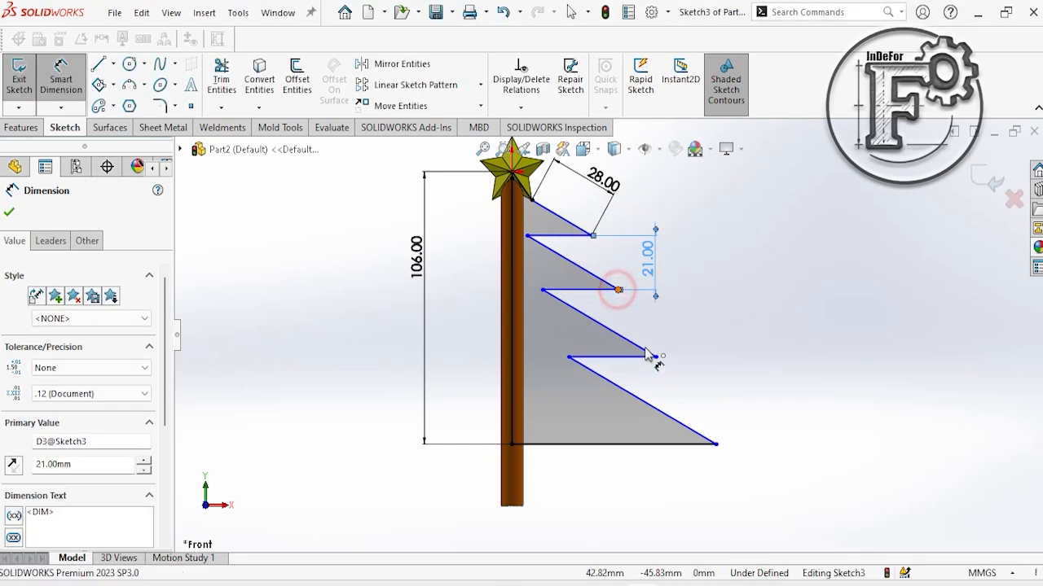
left_click(656, 356)
left_click(692, 330)
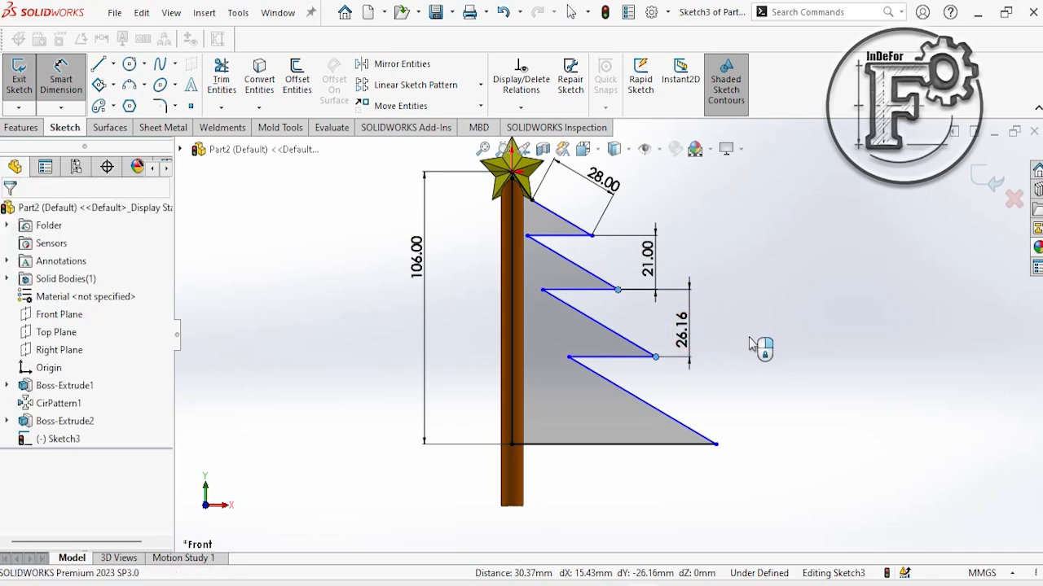
type("25")
key("Return")
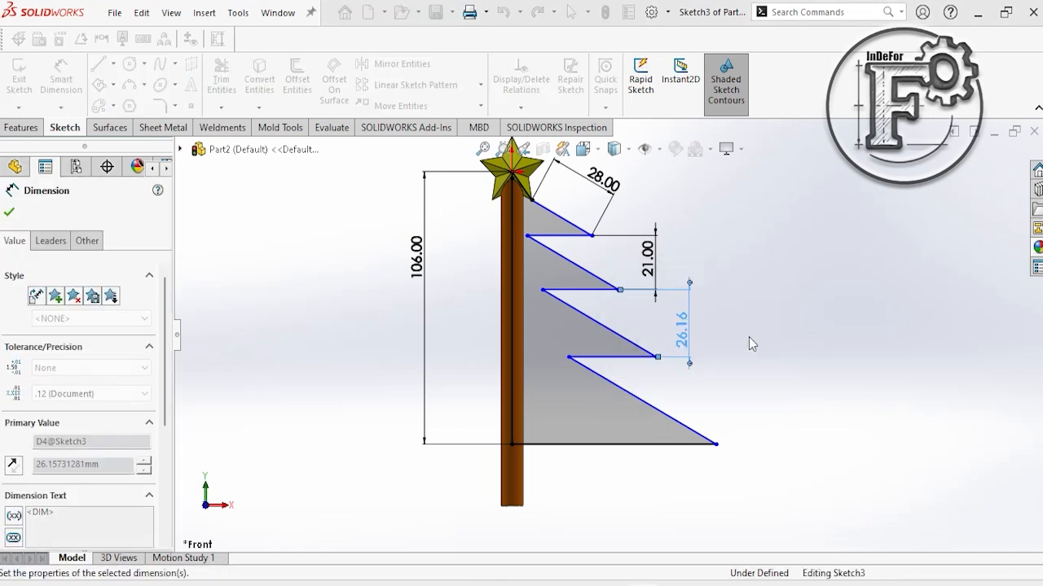
- Set the vertical distance between the third outer branch tip and the lowest one to 33 mm
left_click(650, 353)
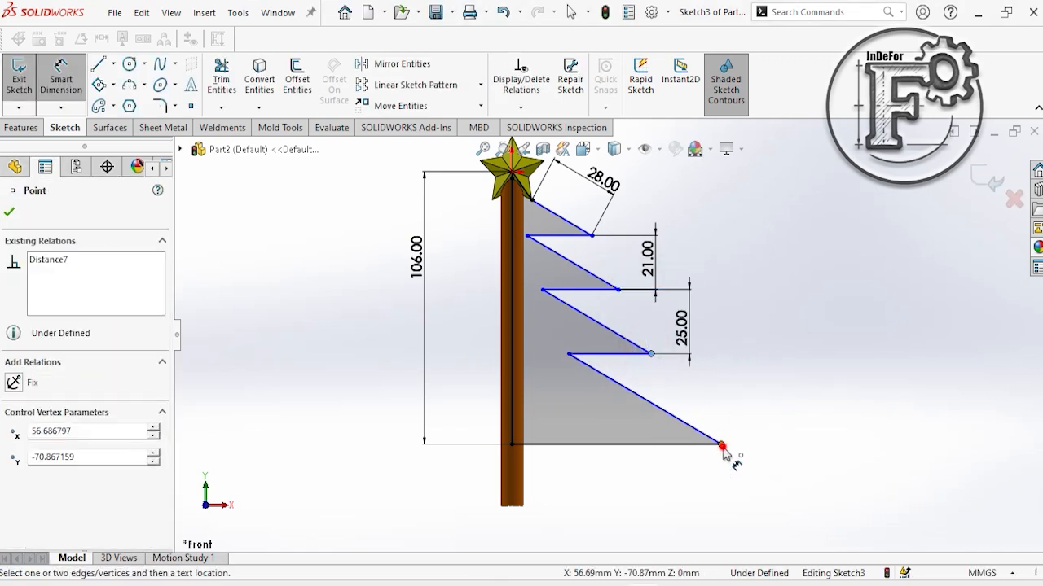
left_click(721, 446)
left_click(757, 396)
type("33")
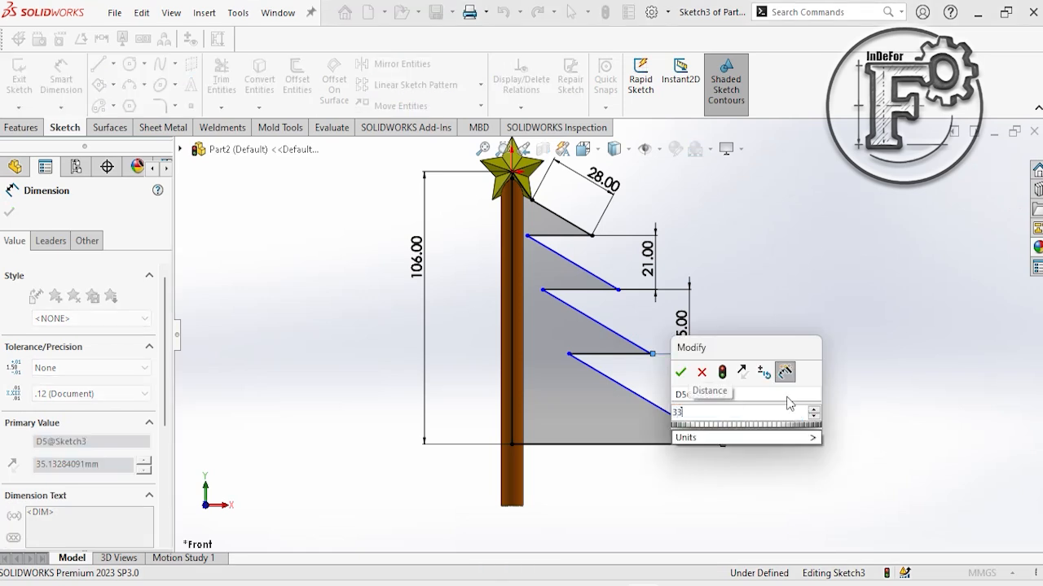
key("Return")
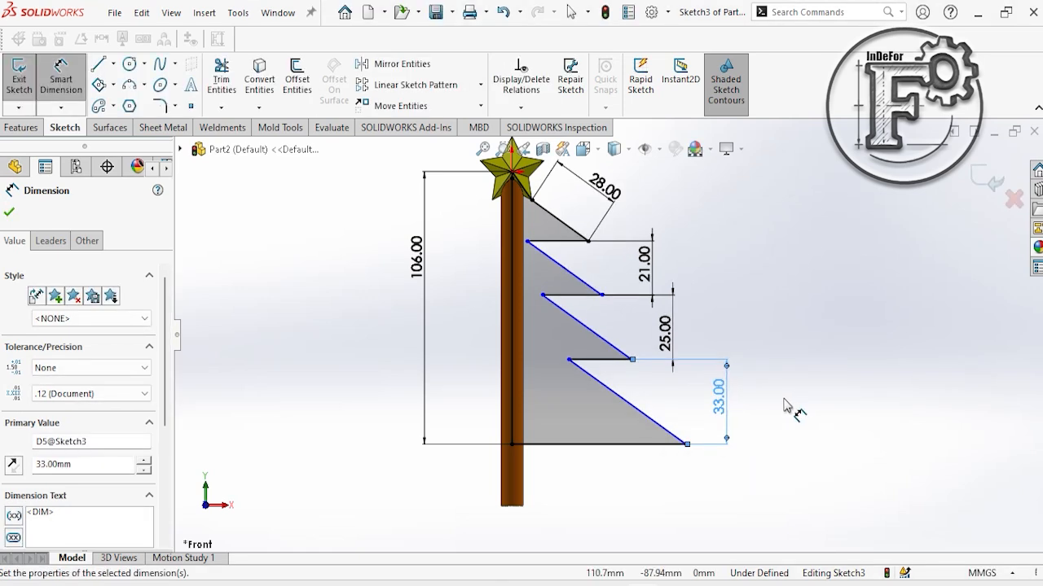
- Dimension the horizontal distance from the uppermost inner notch corner to the vertical centre line to 12 mm
left_click(528, 243)
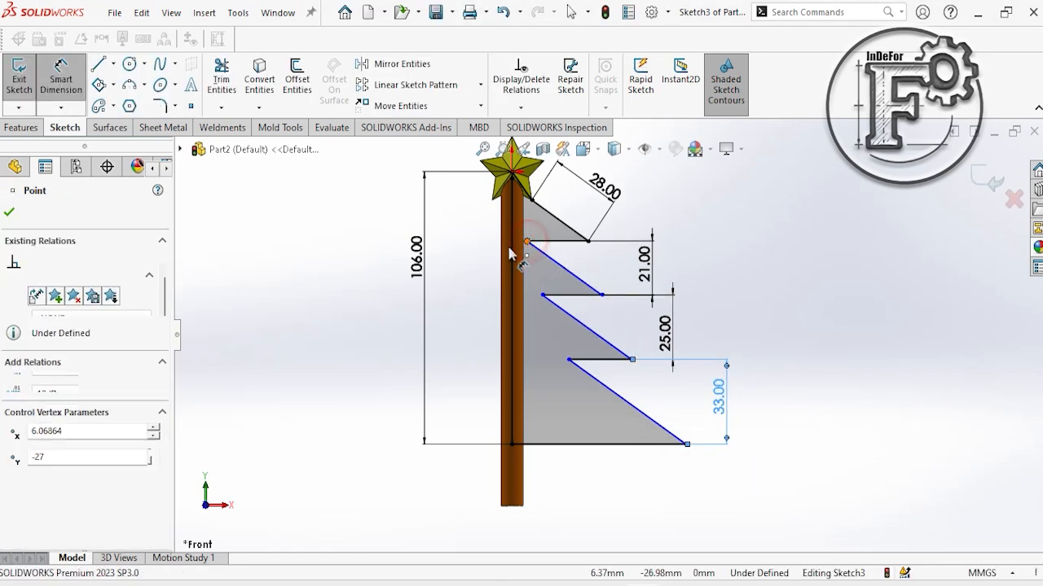
left_click(511, 244)
left_click(450, 244)
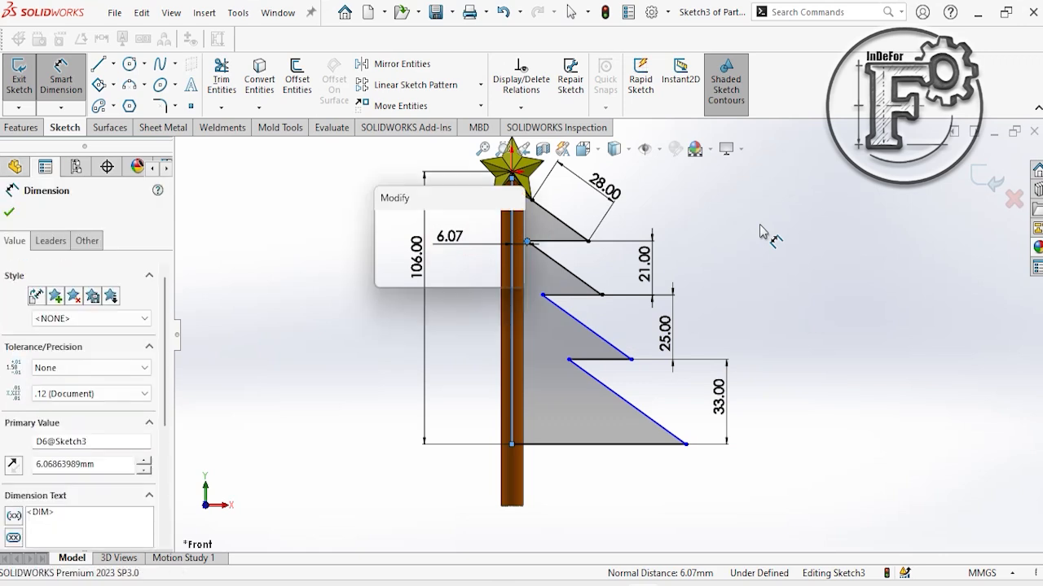
type("12")
key("Return")
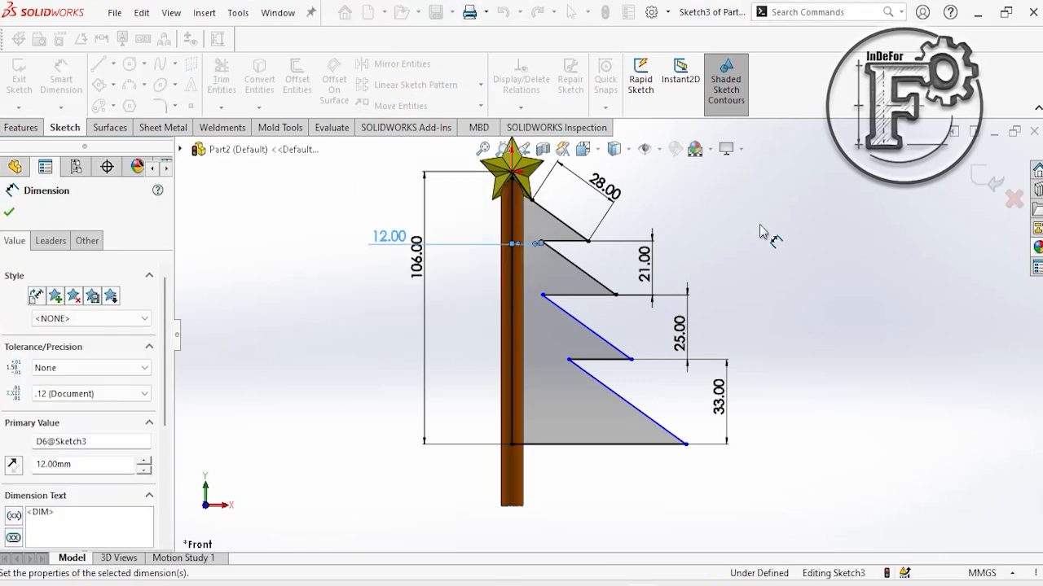
- Dimension the horizontal distance from the middle inner notch corner to the vertical centre line to 18 mm
left_click(542, 294)
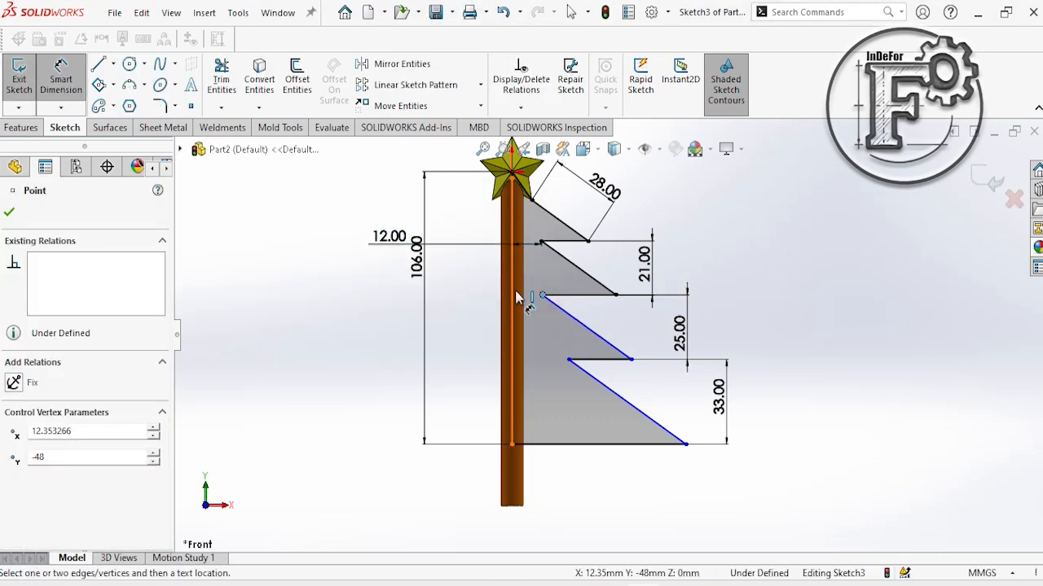
left_click(512, 295)
left_click(468, 300)
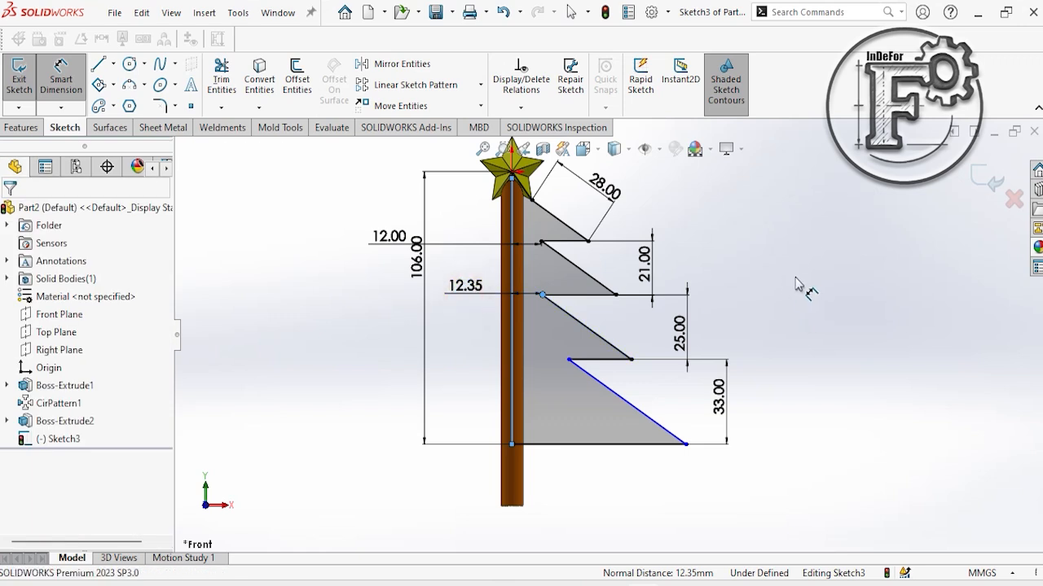
type("1")
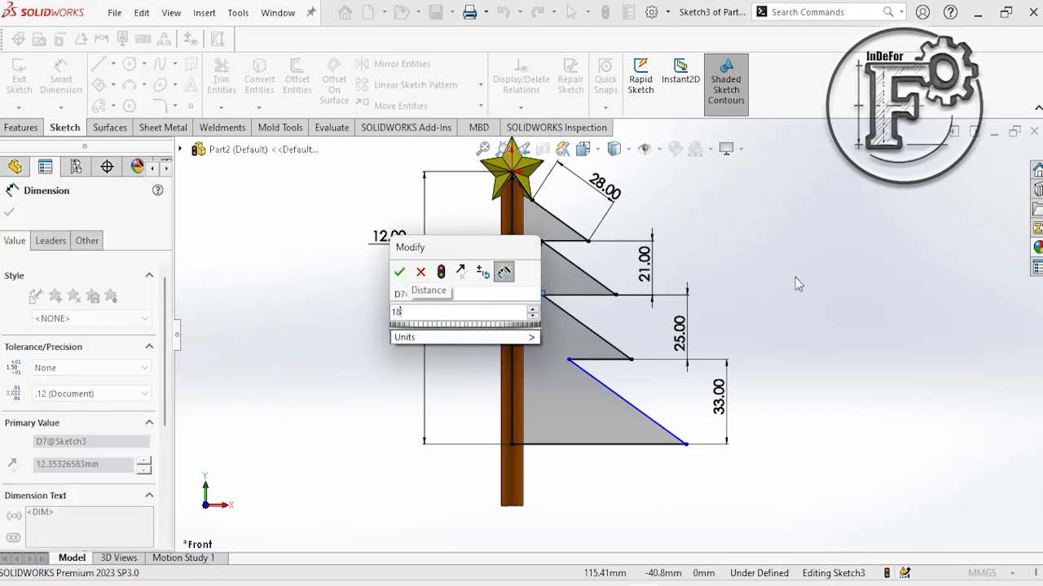
type("8")
key("Return")
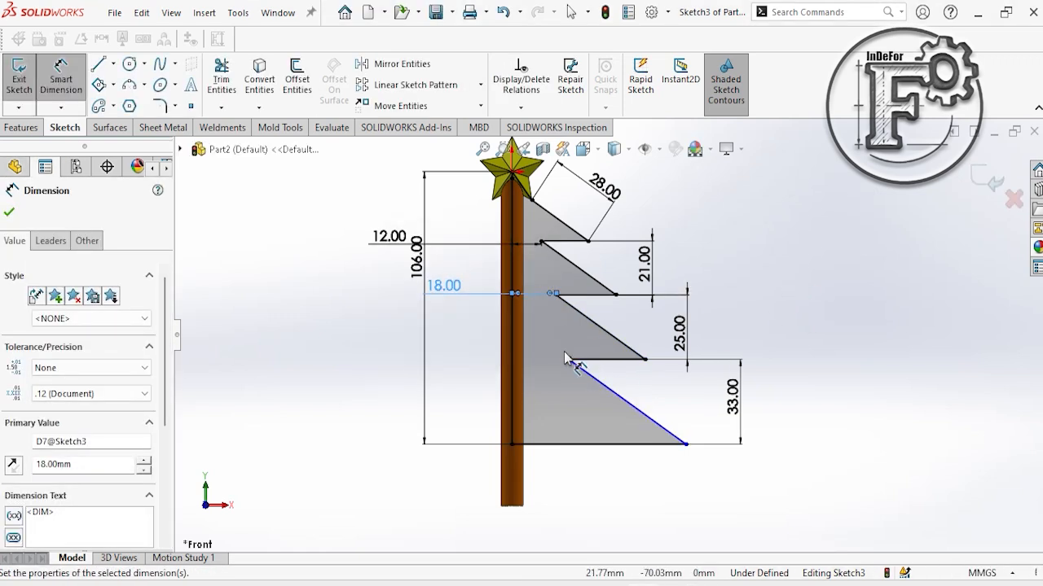
- Dimension the horizontal distance from the lowest inner notch corner to the vertical centre line to 28 mm and end dimensioning
left_click(569, 359)
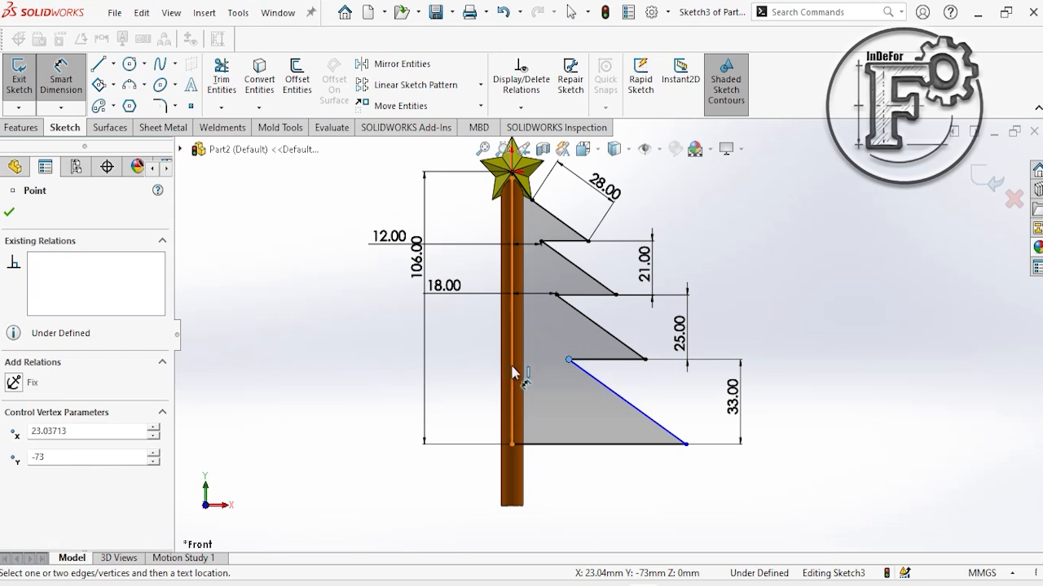
left_click(511, 370)
left_click(469, 373)
type("2")
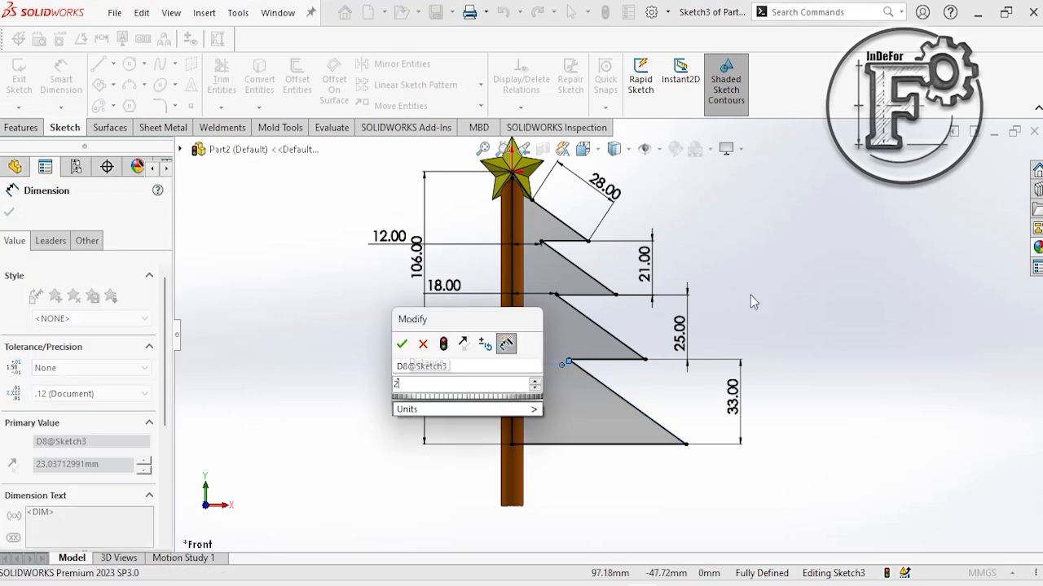
type("8")
key("Return")
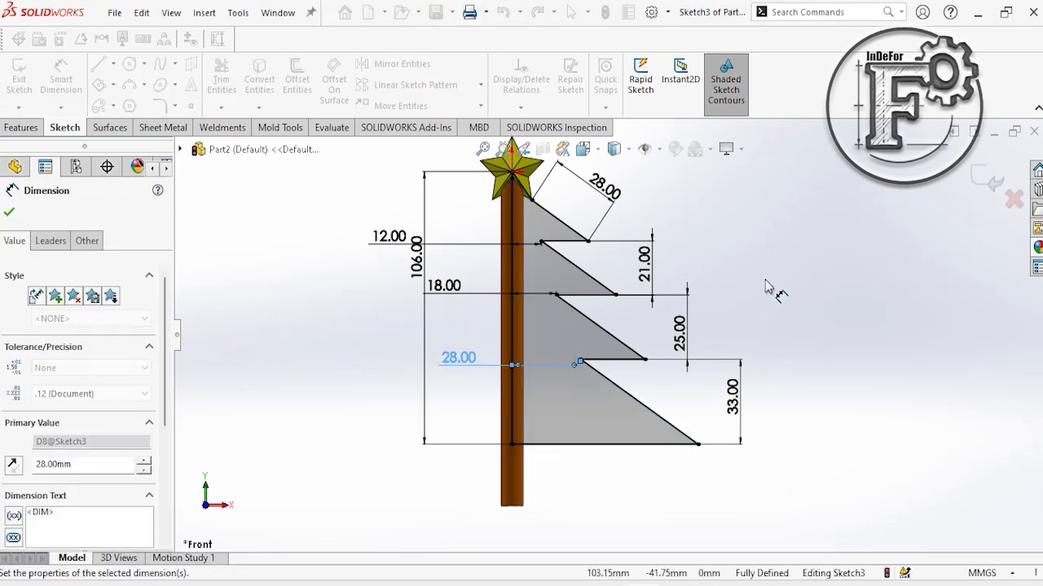
left_click(791, 236)
right_click(783, 207)
left_click(803, 254)
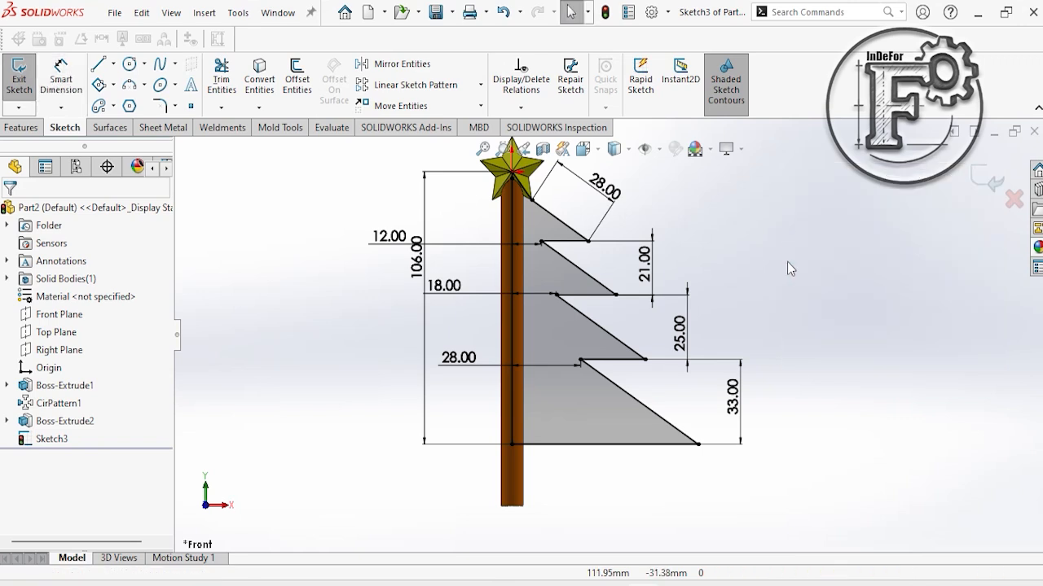
- Move the 12 mm and 18 mm dimension texts clear of the 106 mm height dimension and exit the sketch
key("f")
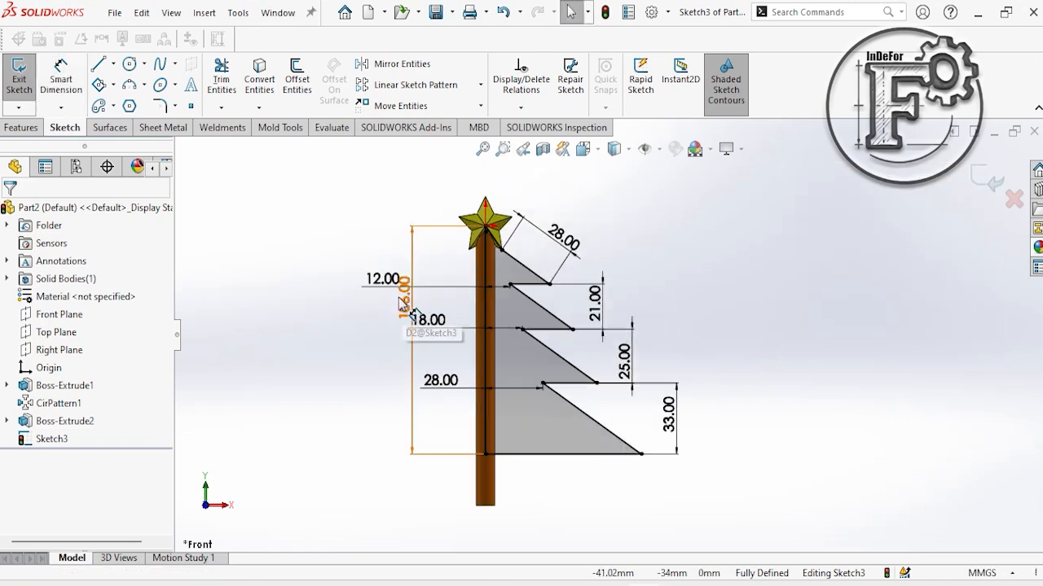
left_click_drag(383, 279, 460, 275)
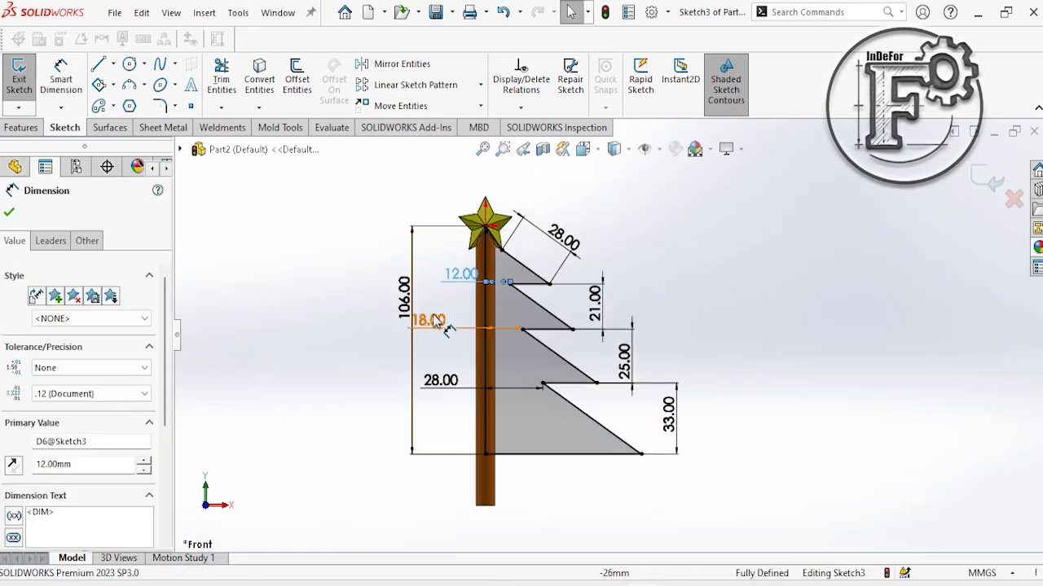
left_click(746, 277)
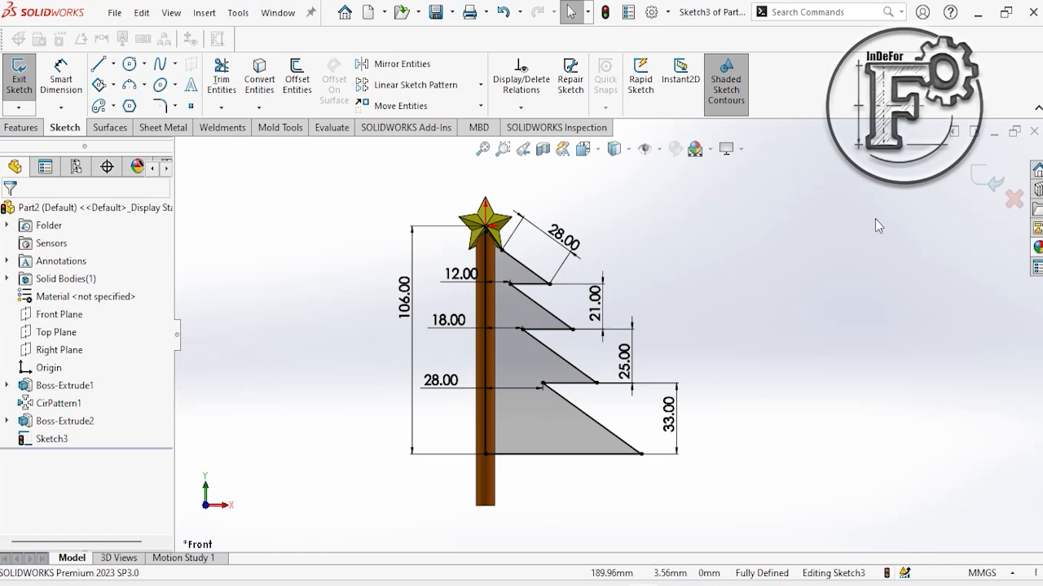
left_click(985, 178)
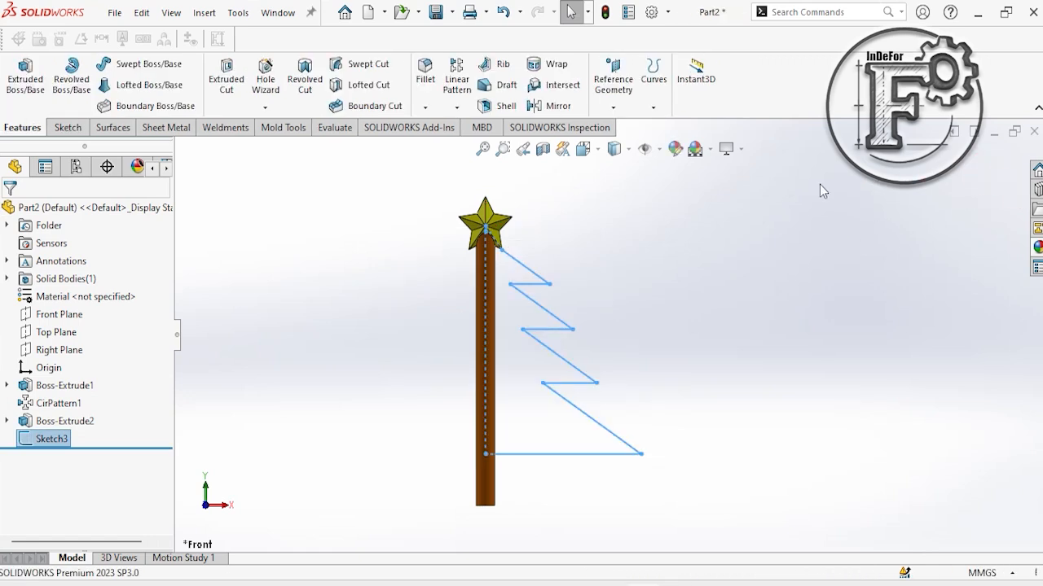
- Extrude the zigzag half-tree profile 2 mm with the Mid Plane end condition, merging the result
mouse_move(694, 266)
middle_mouse_down()
mouse_move(644, 279)
mouse_move(596, 318)
mouse_move(648, 295)
middle_mouse_up()
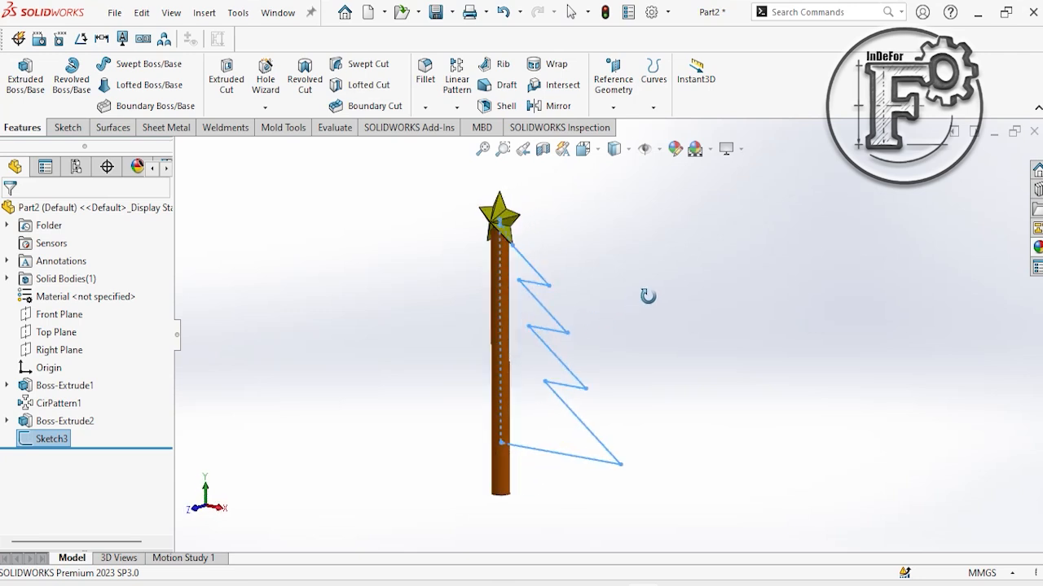
left_click(26, 85)
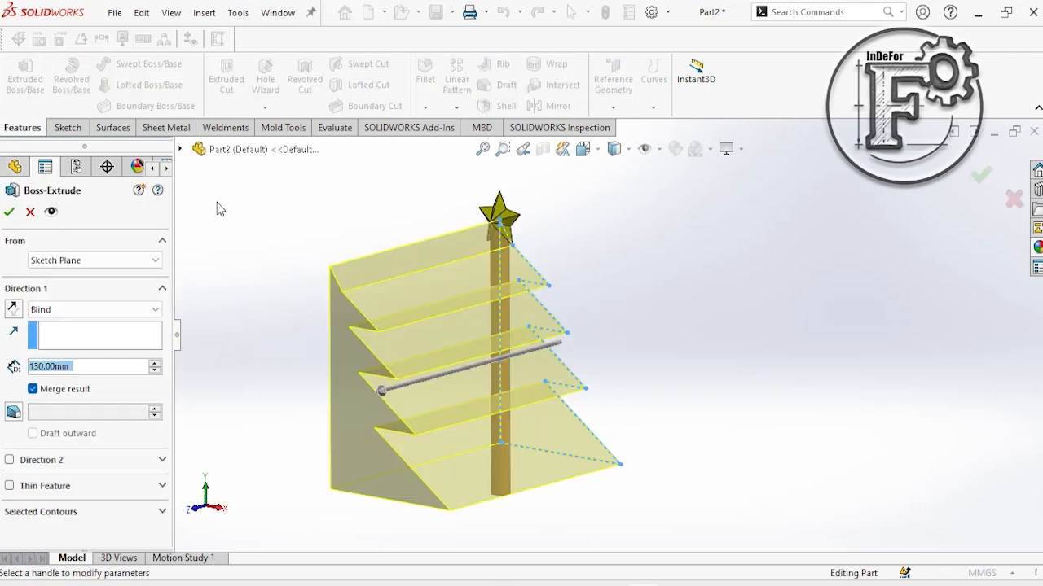
middle_click_drag(217, 202, 261, 207)
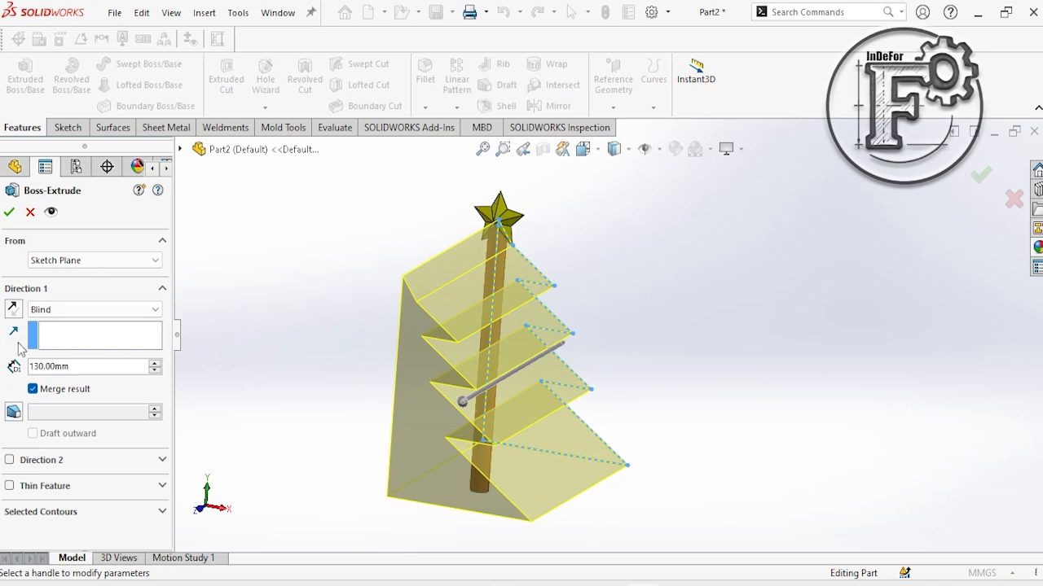
double_click(97, 367)
type("2")
key("Return")
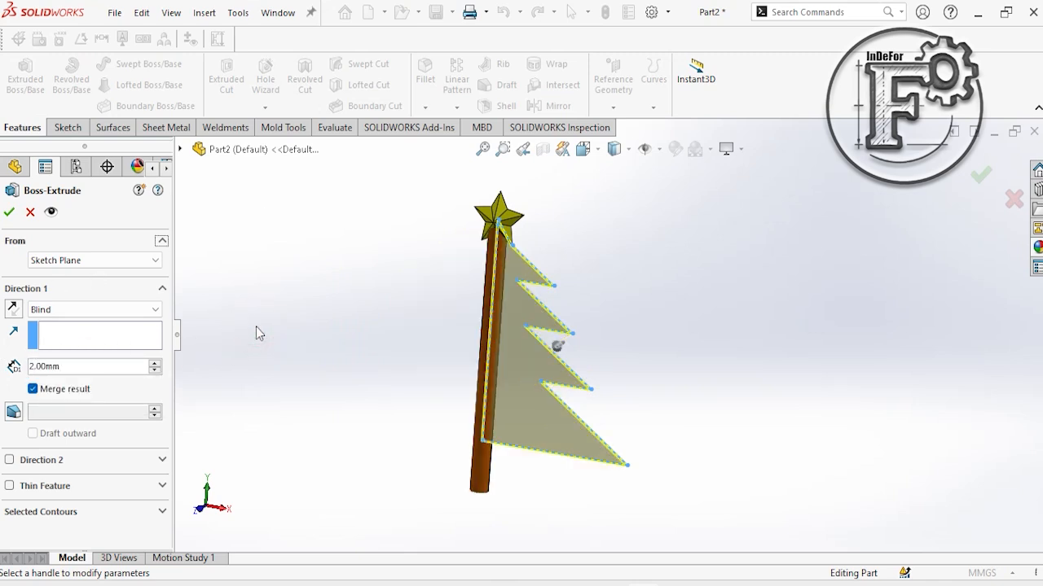
middle_click_drag(313, 318, 247, 314)
left_click(65, 310)
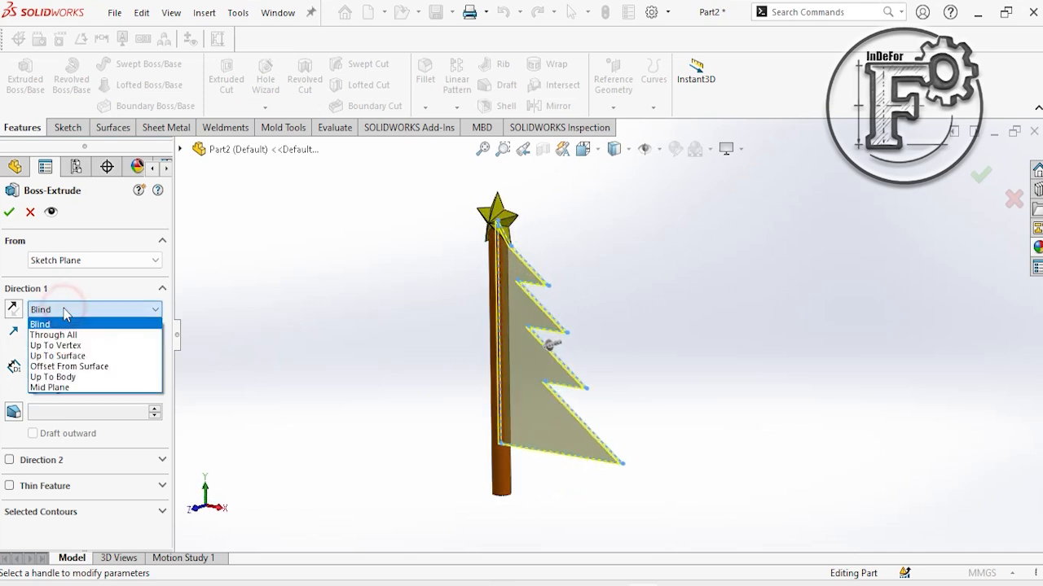
left_click(68, 389)
mouse_move(312, 357)
middle_mouse_down()
mouse_move(256, 350)
mouse_move(317, 354)
middle_mouse_up()
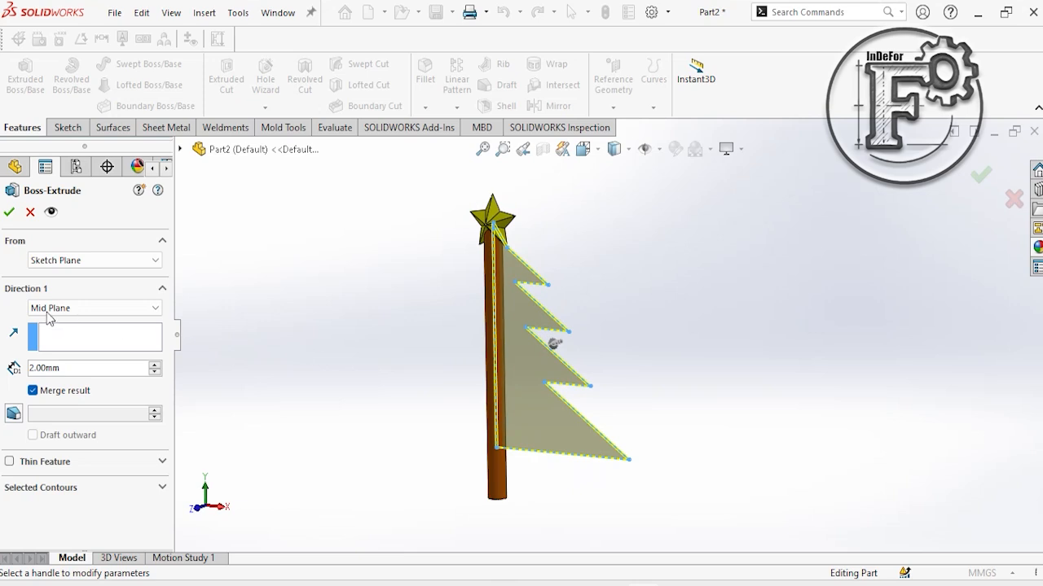
left_click(9, 213)
- Circular-pattern the extruded half-tree branch around the trunk's bottom circular edge with 8 equally spaced instances over 360 degrees
middle_click_drag(632, 335, 642, 313)
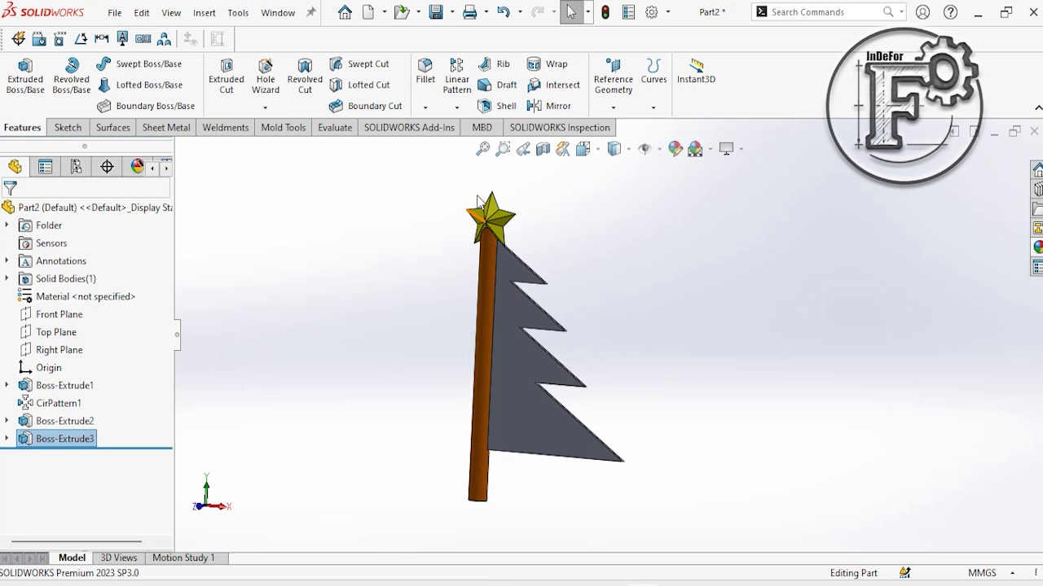
left_click(456, 109)
left_click(461, 150)
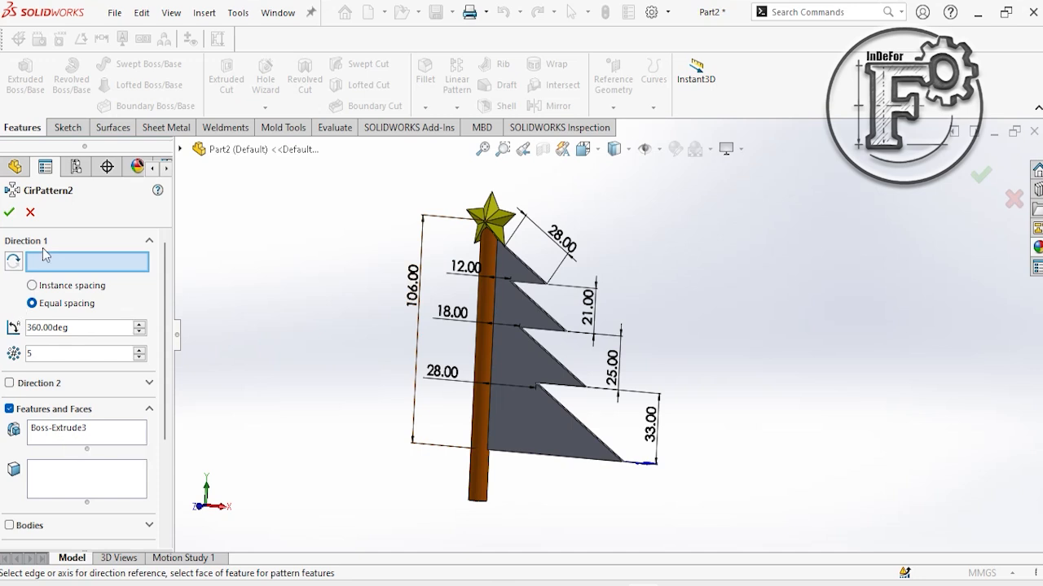
left_click(477, 499)
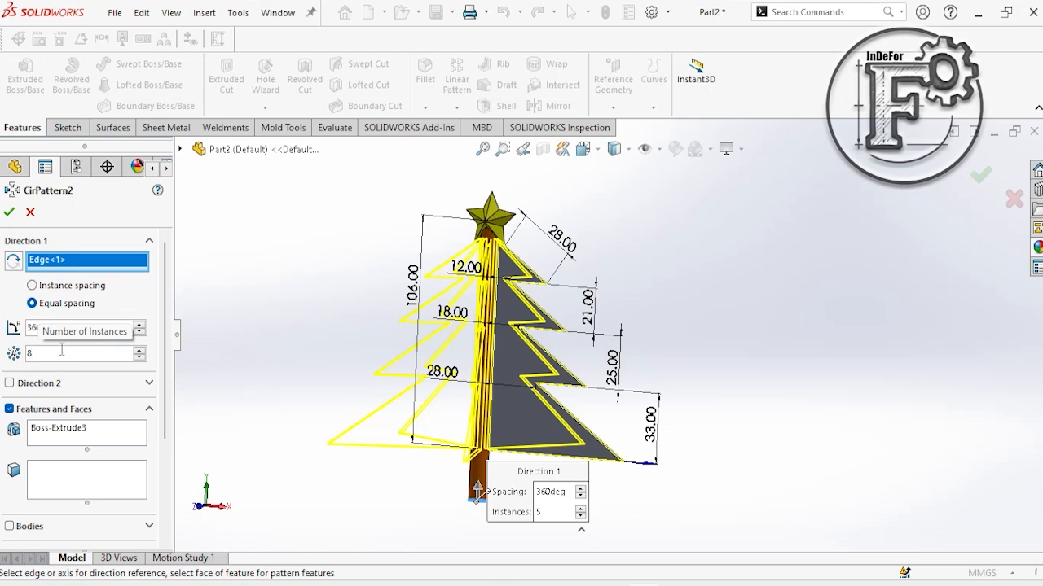
left_click(9, 213)
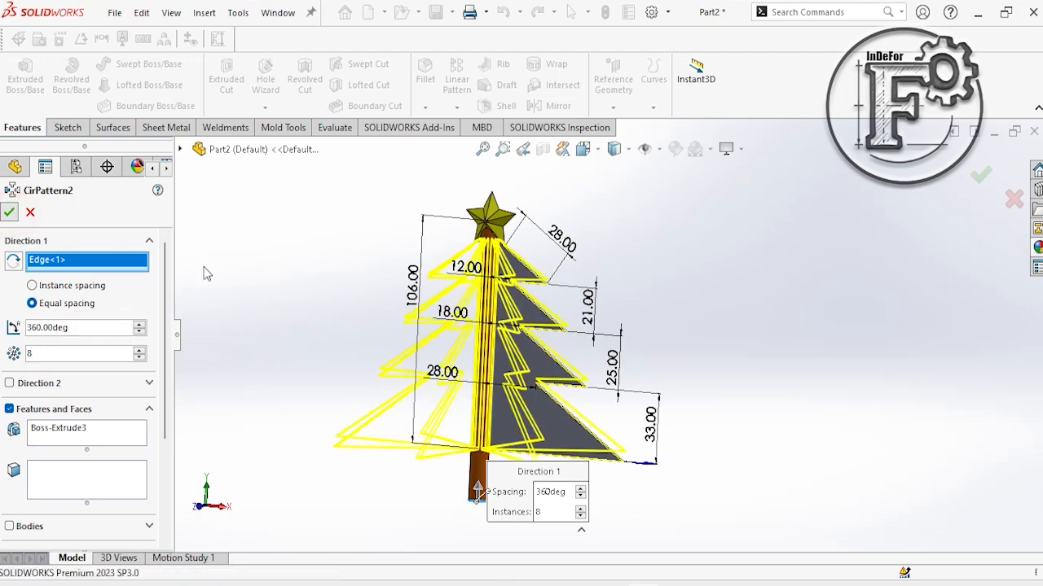
- Apply the bright green standard colour to both the half-tree extrusion and its circular pattern
mouse_move(281, 303)
middle_mouse_down()
mouse_move(304, 329)
mouse_move(282, 306)
middle_mouse_up()
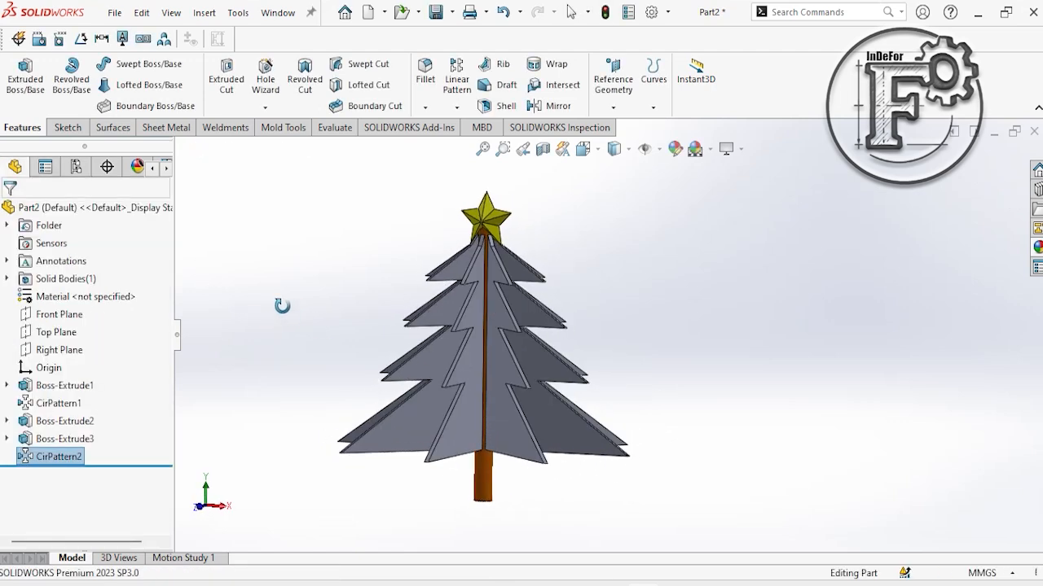
left_click(65, 439)
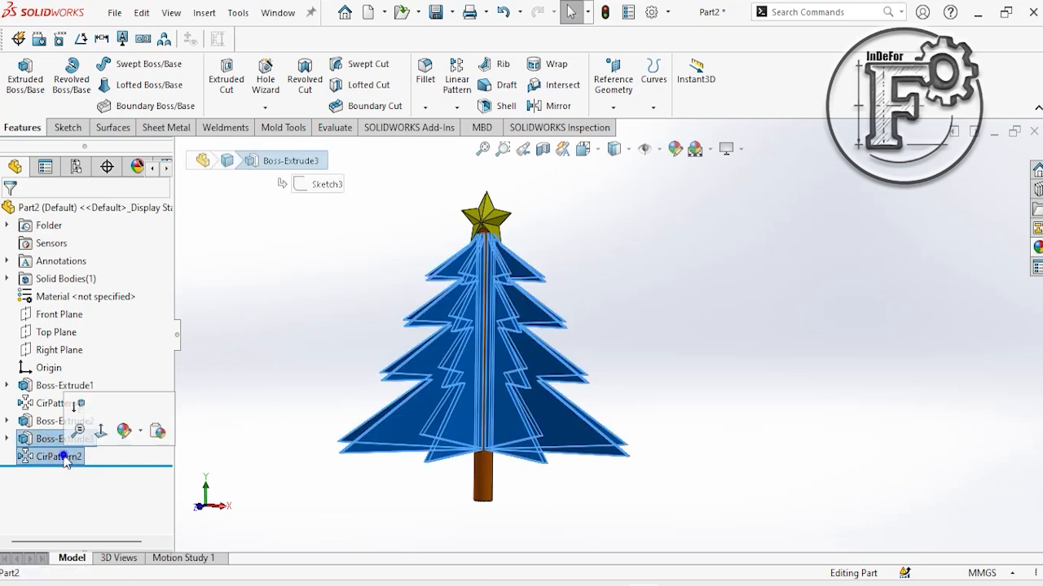
right_click(65, 461)
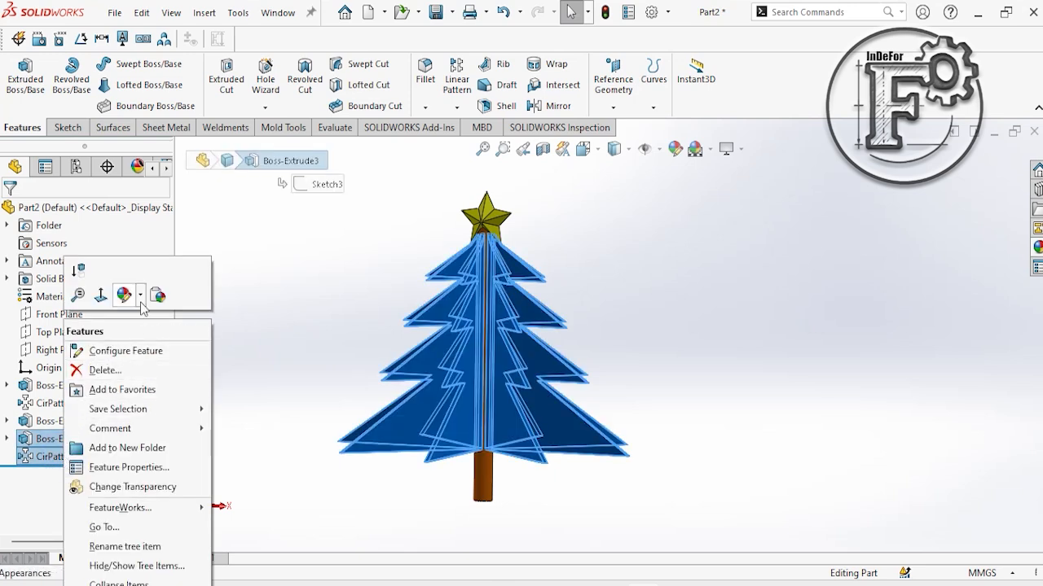
left_click(140, 296)
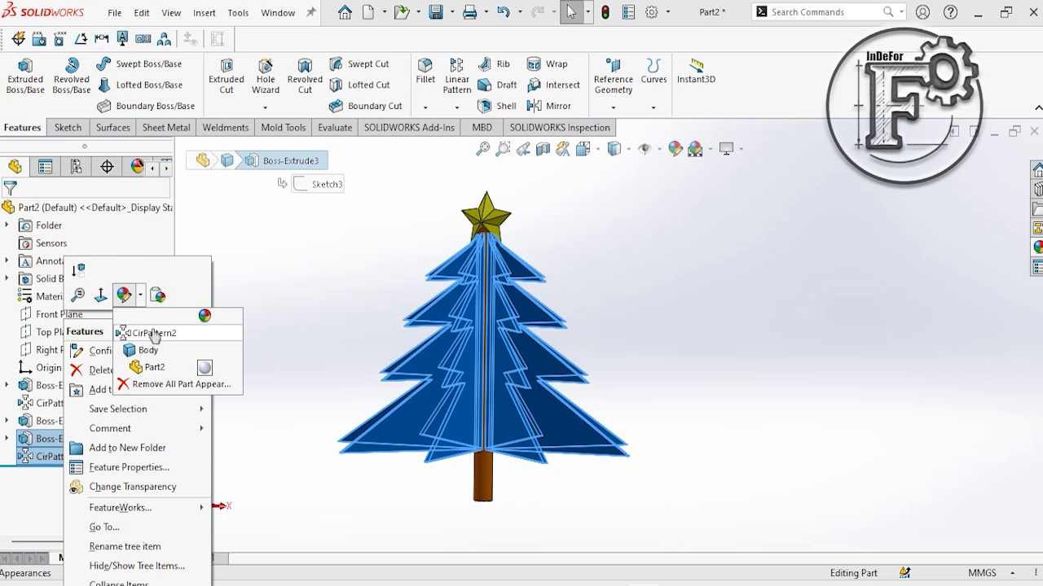
left_click(154, 333)
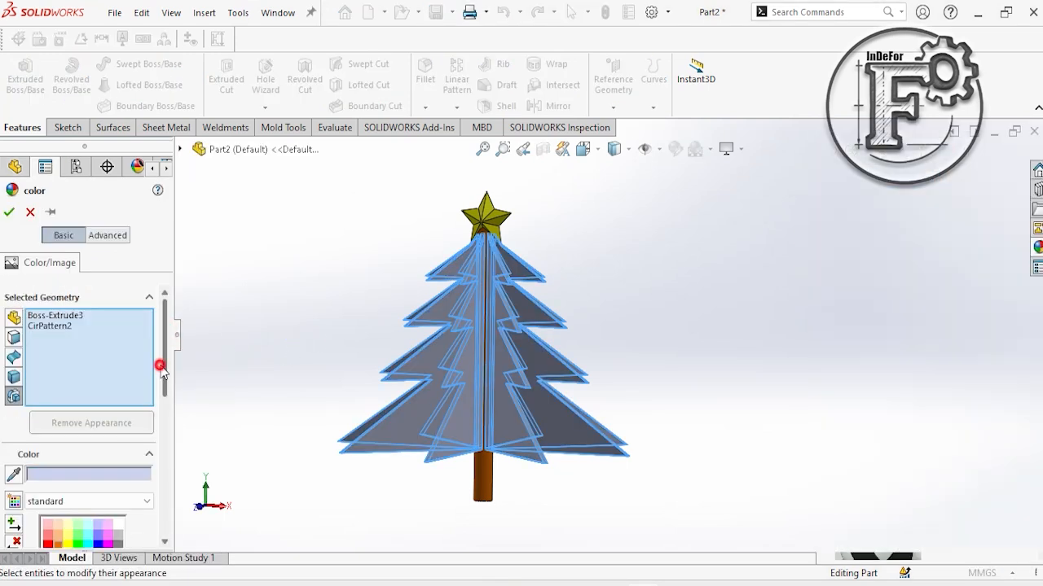
left_click_drag(162, 371, 162, 417)
left_click(79, 418)
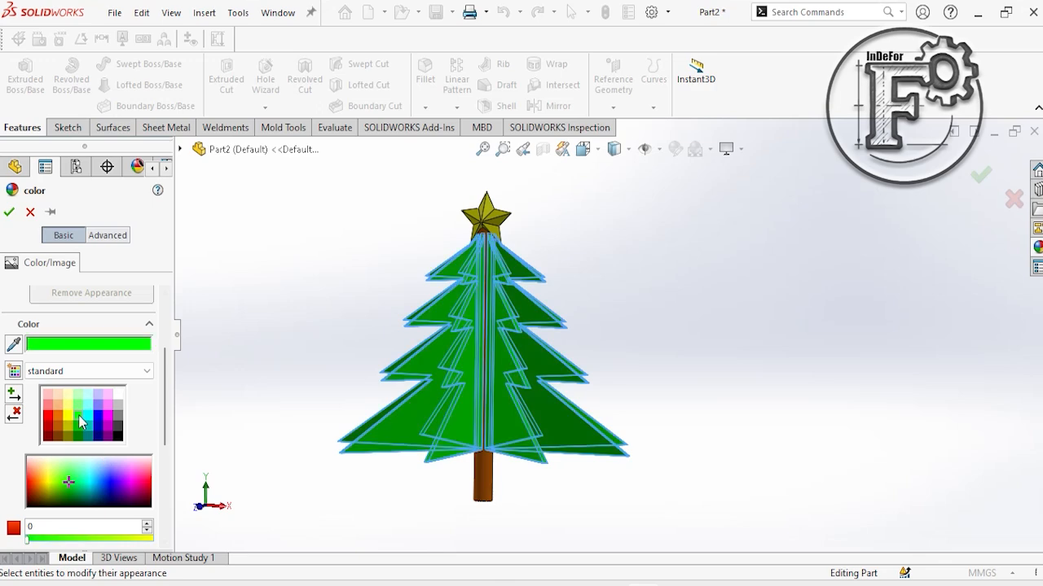
left_click(9, 212)
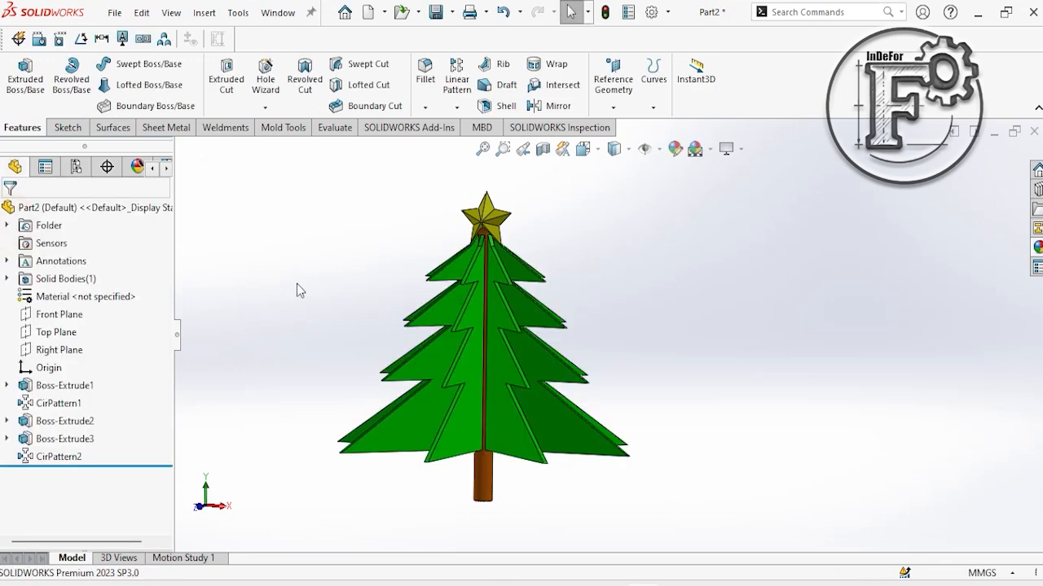
- Start a sketch on the Front Plane and draw a vertical midpoint line about 7 mm long centred on the lowest branch tip
mouse_move(296, 284)
middle_mouse_down()
mouse_move(376, 316)
mouse_move(282, 309)
mouse_move(363, 282)
mouse_move(299, 280)
mouse_move(298, 290)
middle_mouse_up()
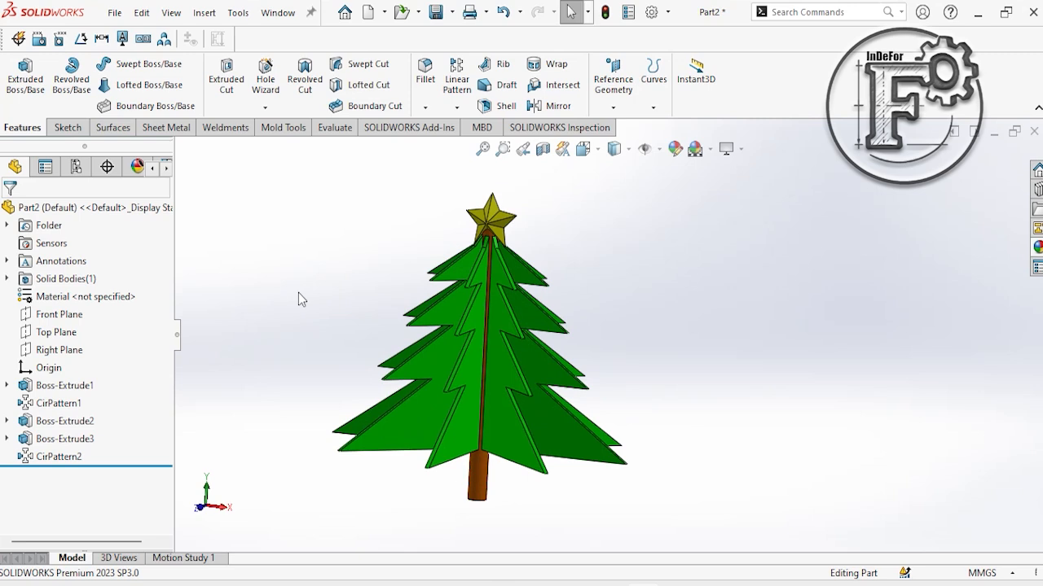
left_click(59, 315)
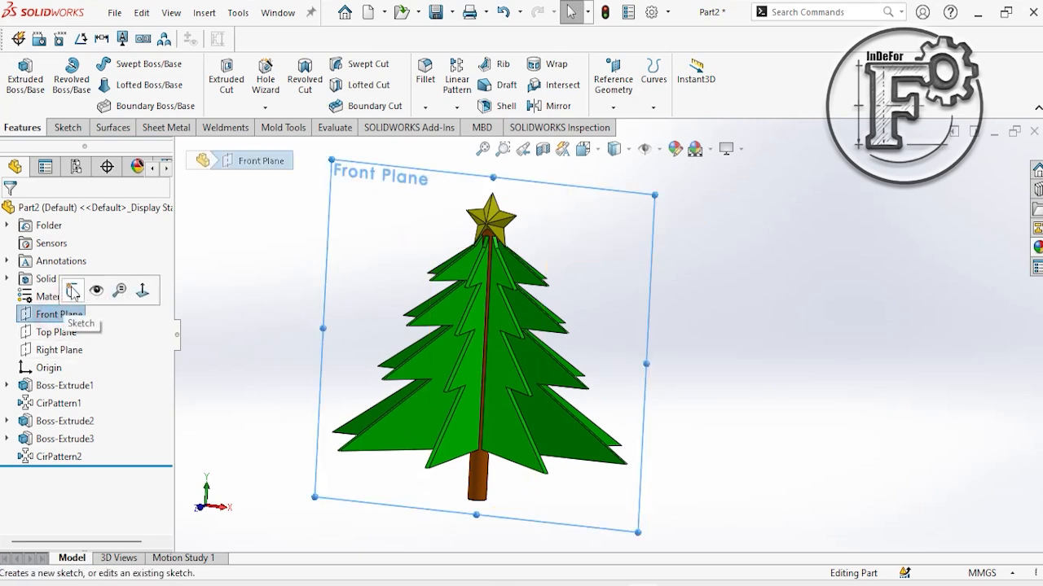
left_click(72, 289)
scroll(847, 436, "down", 5)
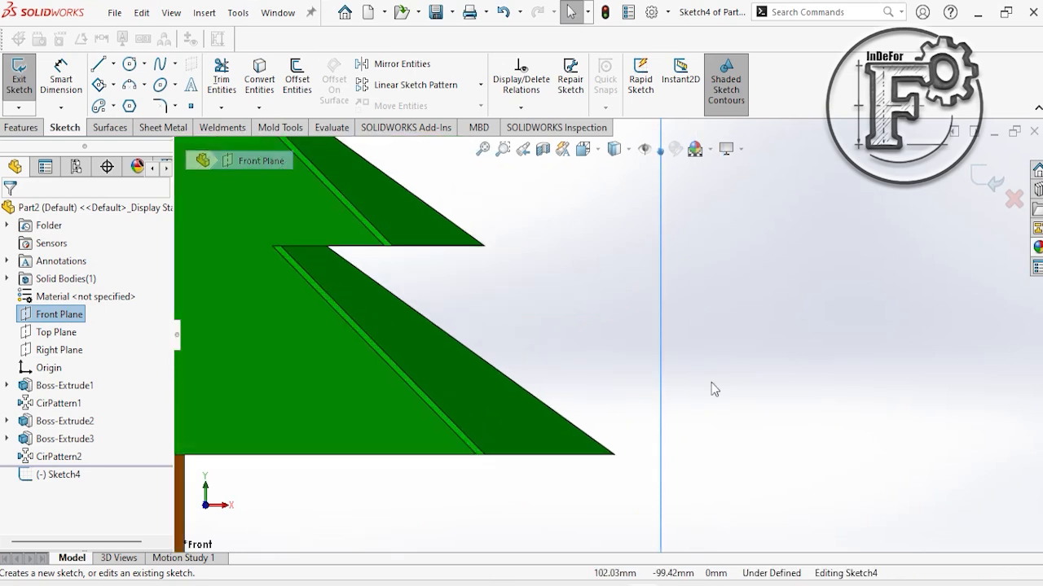
left_click(114, 64)
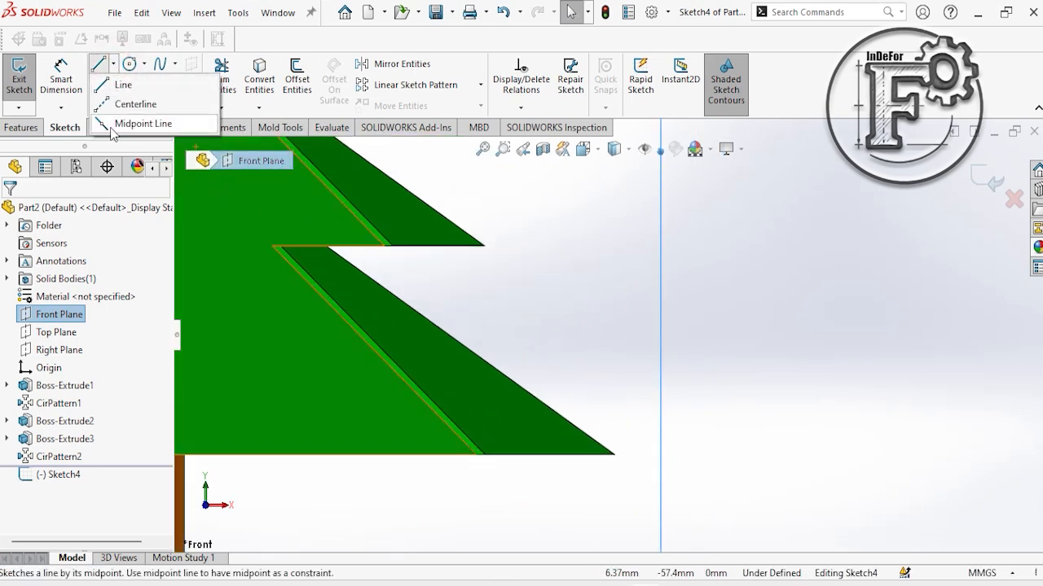
left_click(138, 124)
left_click(615, 455)
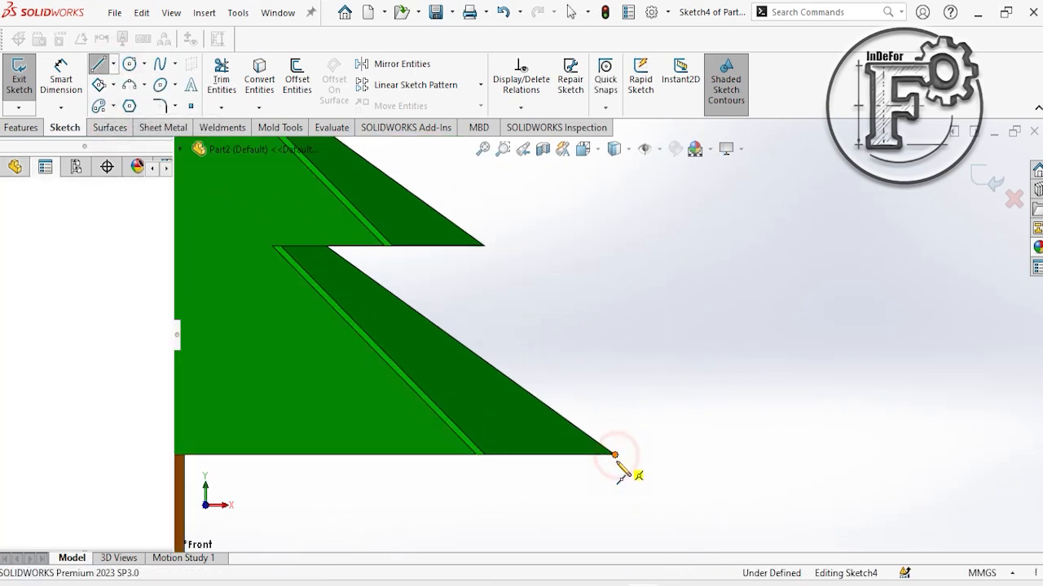
left_click(617, 476)
left_click(644, 358)
key("Escape")
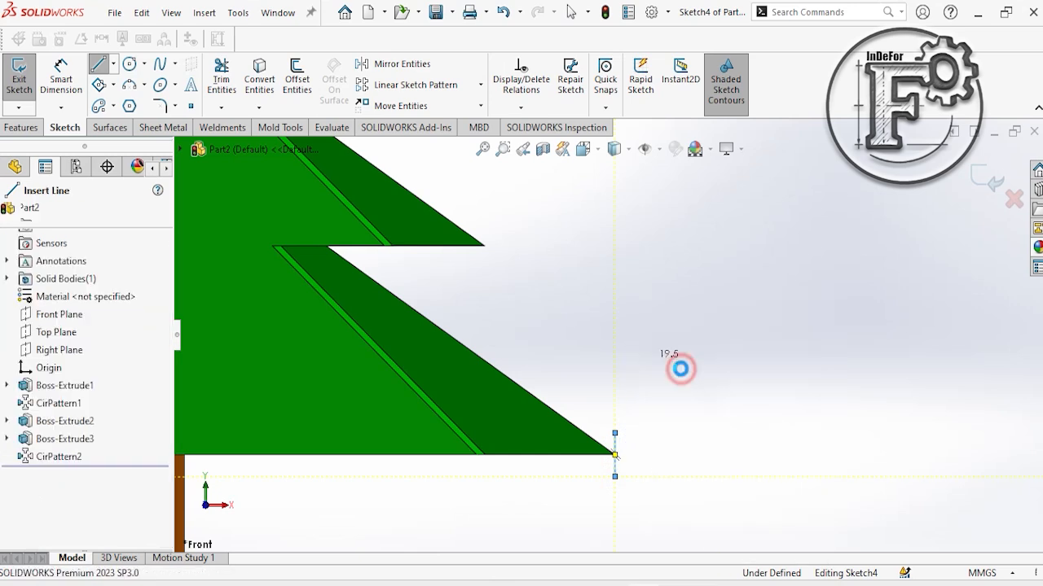
- Draw an outward-facing centerpoint semicircular arc about the branch tip, joining the upper and lower ends of the vertical line
left_click(143, 84)
left_click(158, 141)
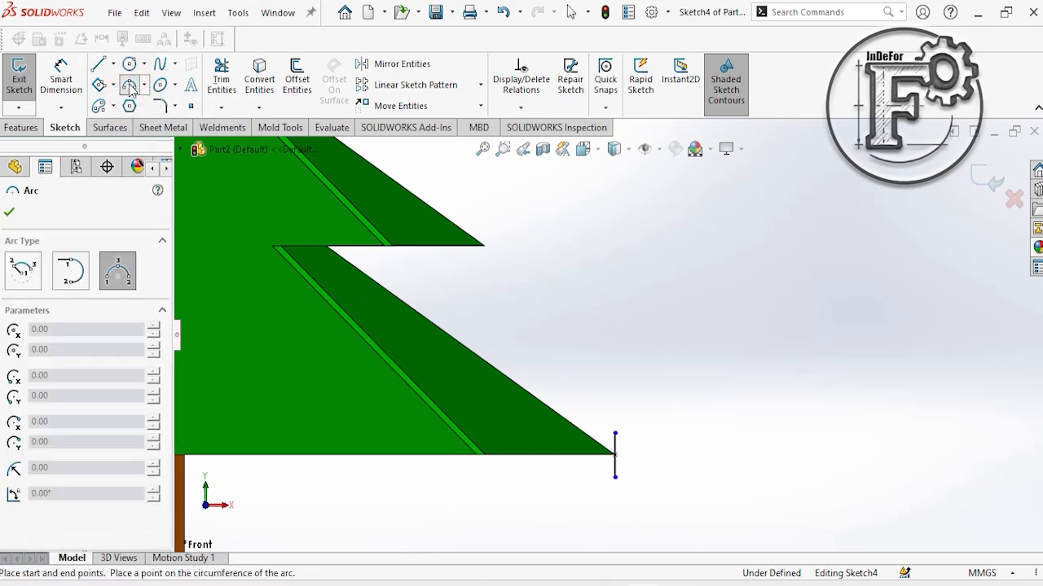
left_click(23, 265)
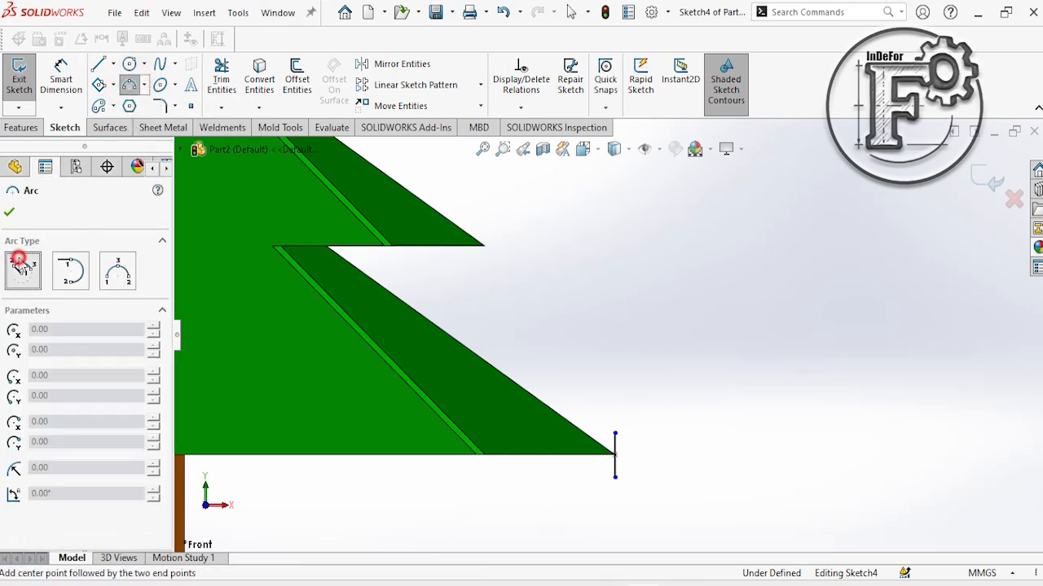
left_click(615, 454)
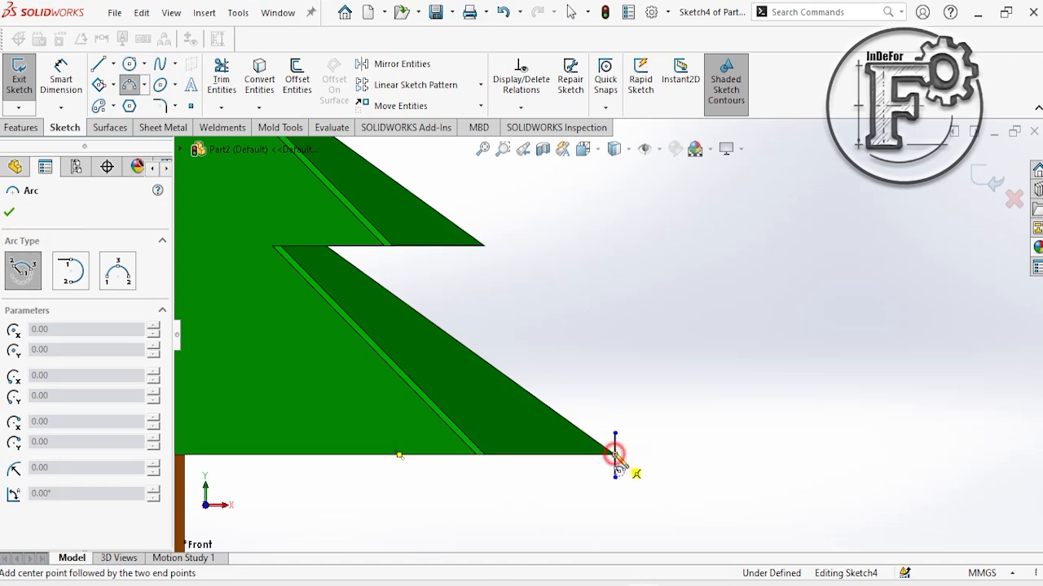
left_click(615, 433)
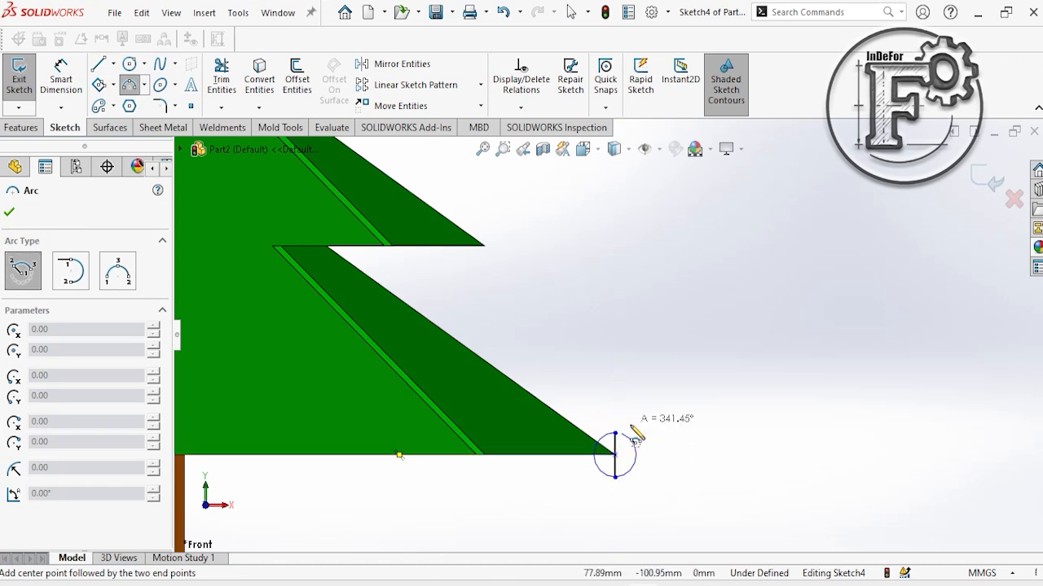
left_click(616, 477)
right_click(664, 325)
left_click(691, 337)
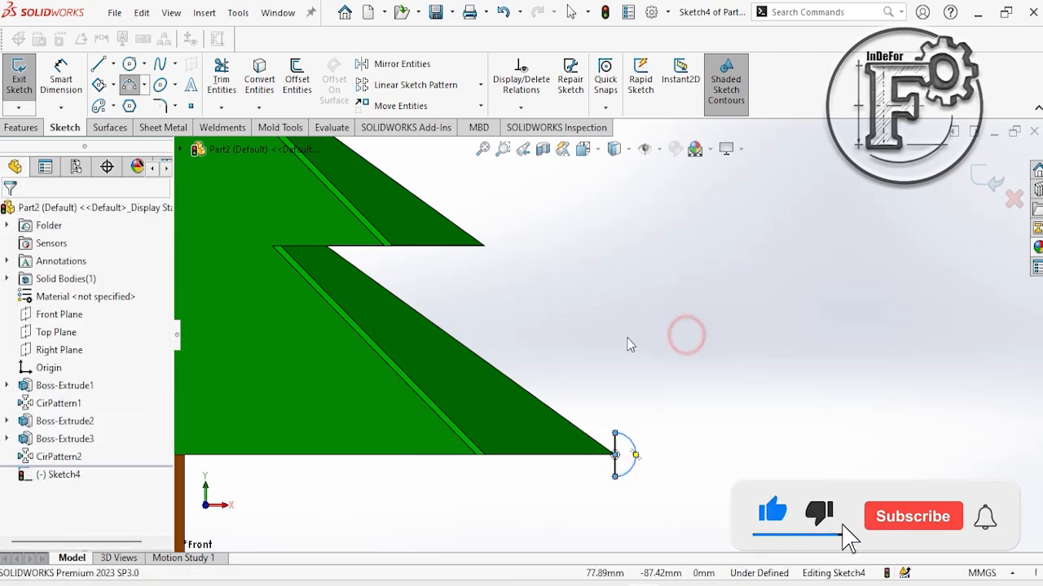
- Dimension the semicircle's radius to 4 mm and exit the sketch
left_click(61, 74)
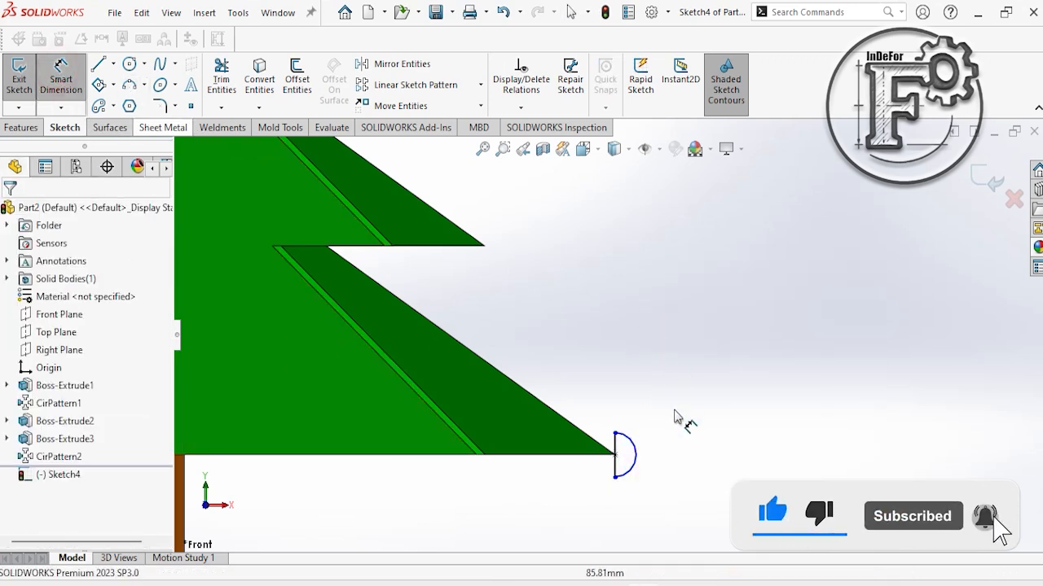
left_click(635, 453)
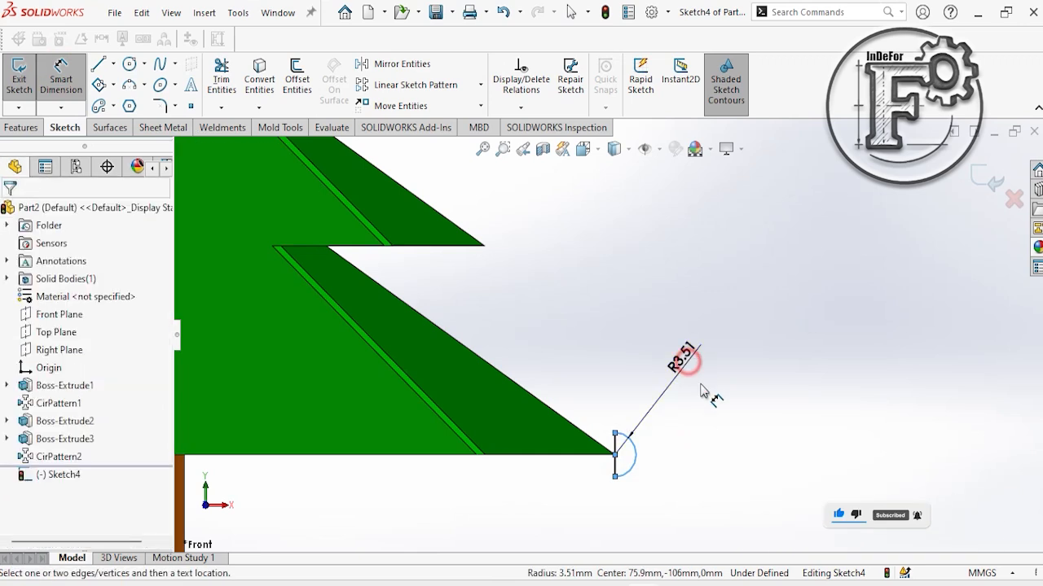
left_click(702, 389)
type("4")
key("Return")
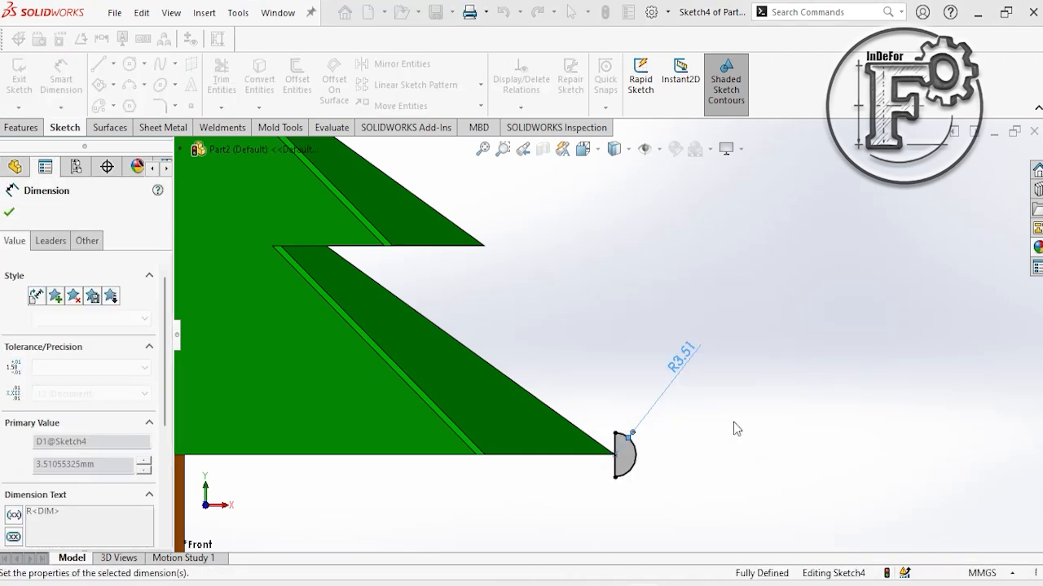
right_click(758, 266)
left_click(794, 314)
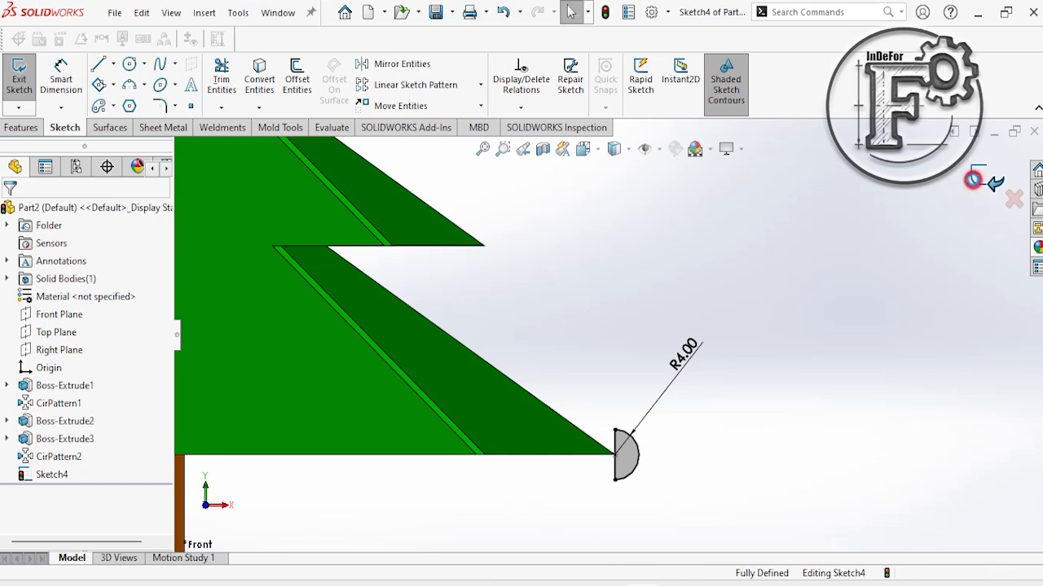
left_click(987, 181)
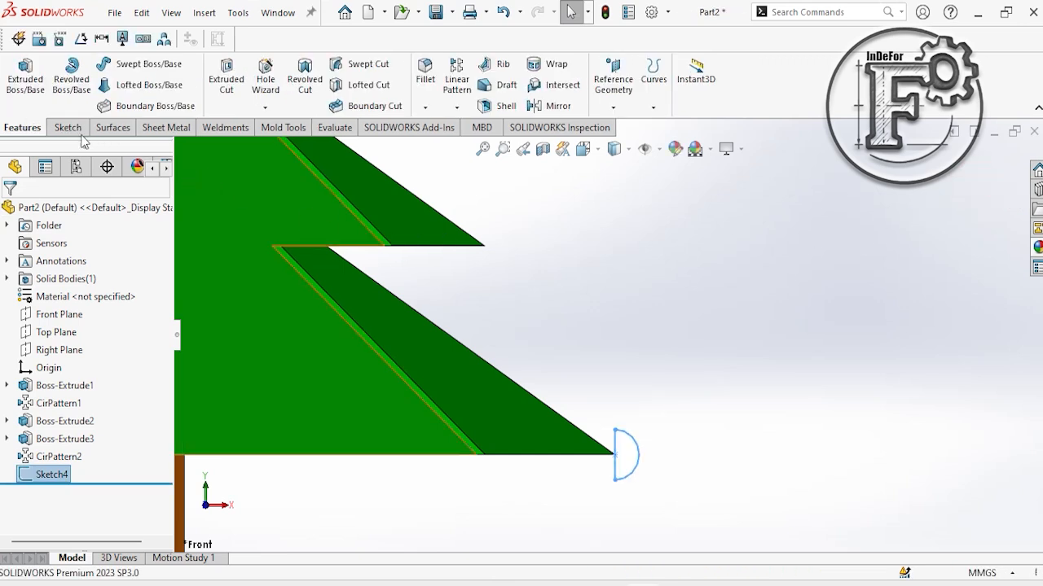
- Revolve the semicircle at the lowest branch tip 360 degrees about its vertical line, with the result merged
left_click(72, 73)
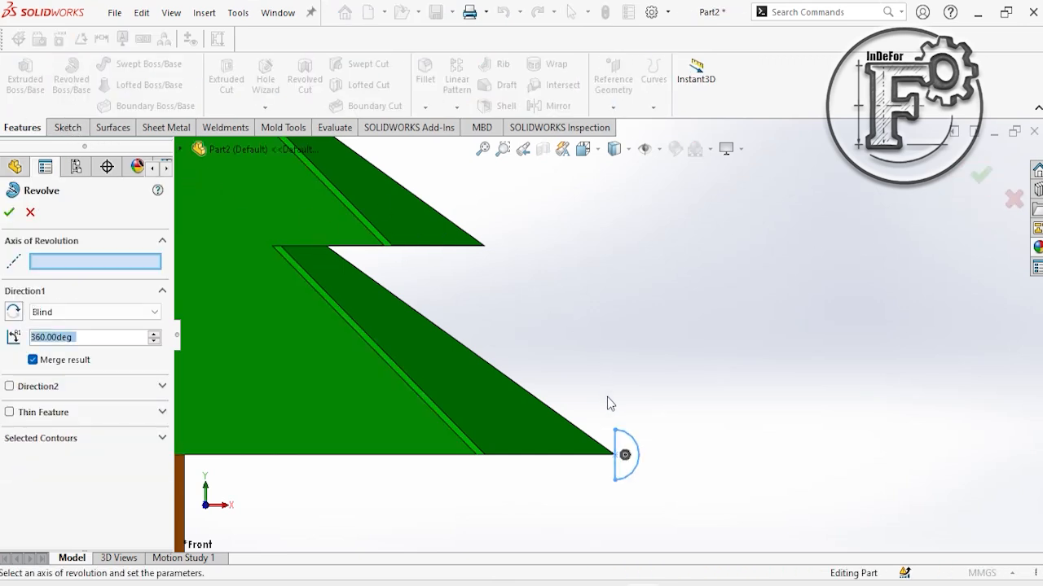
left_click(617, 441)
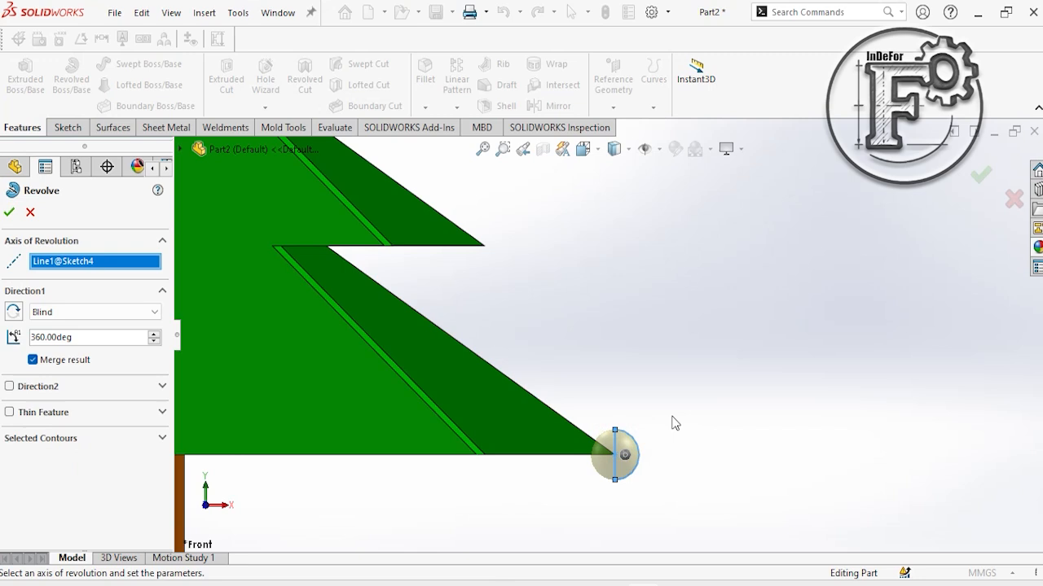
left_click(9, 213)
scroll(586, 309, "up", 3)
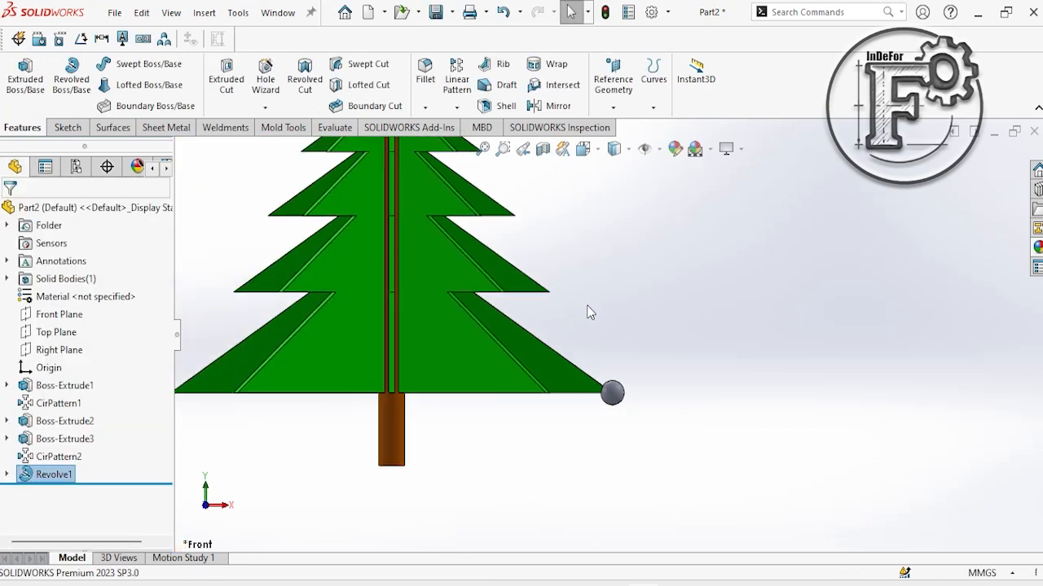
- Circular-pattern the ball around the trunk's bottom edge with 8 equally spaced instances over 360 degrees
middle_click_drag(586, 310, 603, 342)
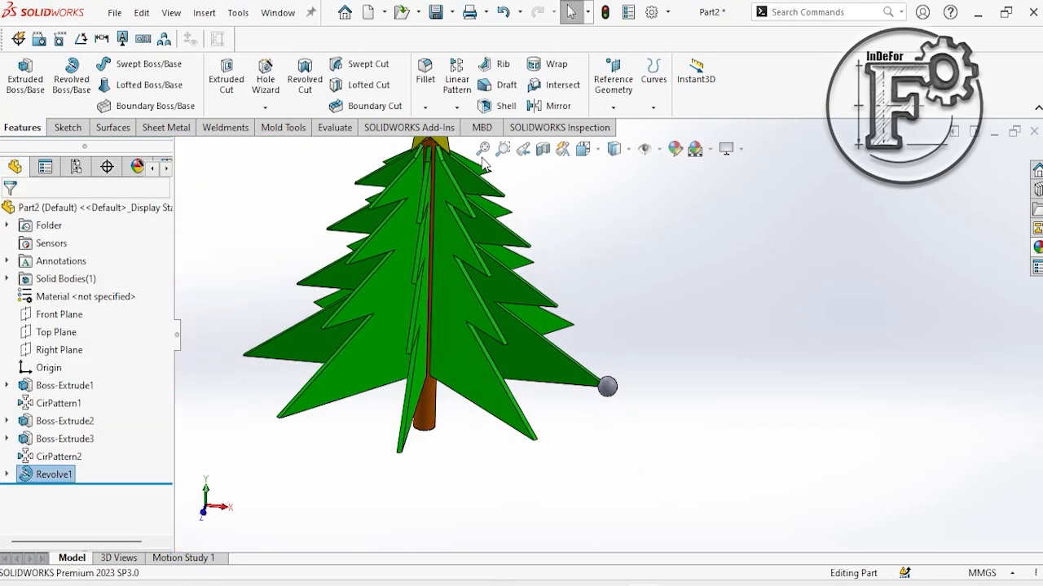
left_click(457, 107)
left_click(463, 147)
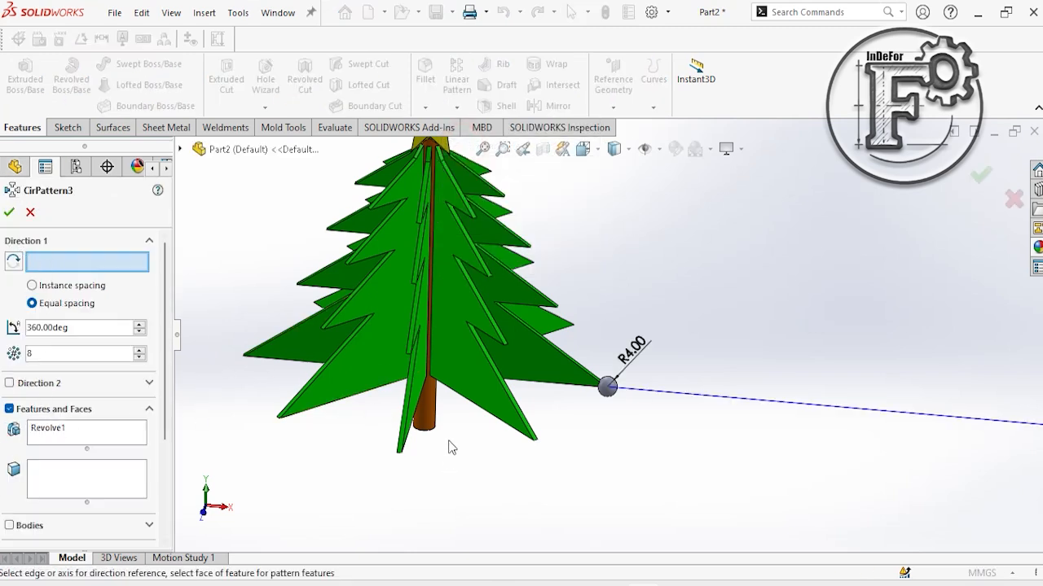
left_click(427, 428)
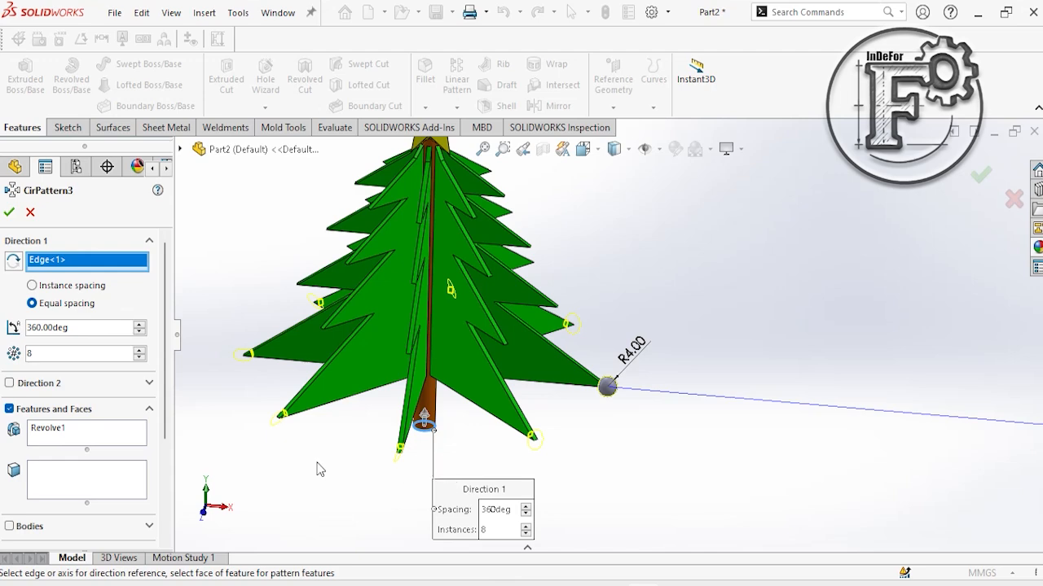
left_click(9, 214)
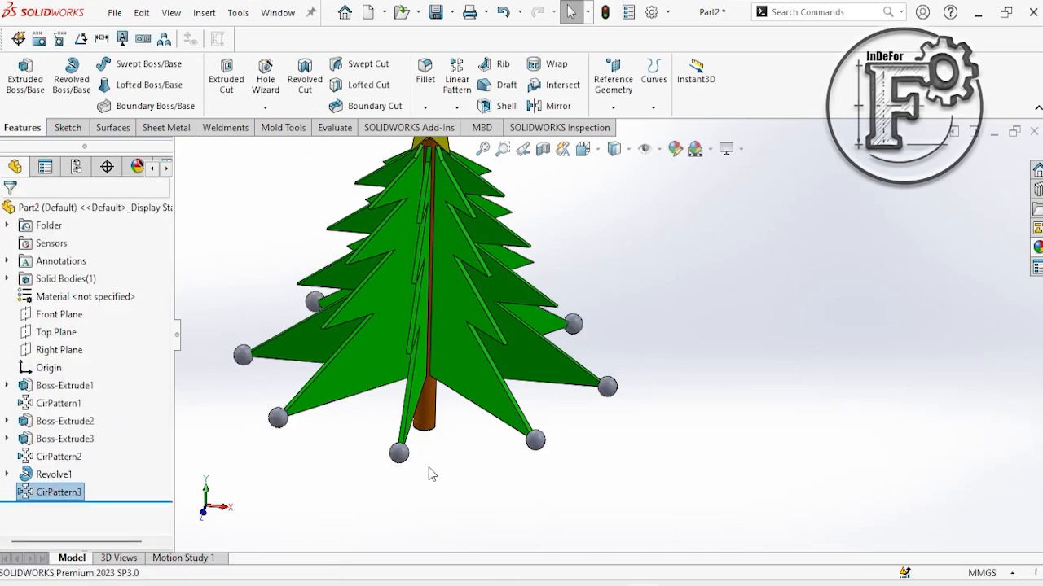
- Apply the red standard colour to both the revolved ball and its circular pattern
middle_click_drag(429, 468, 412, 451)
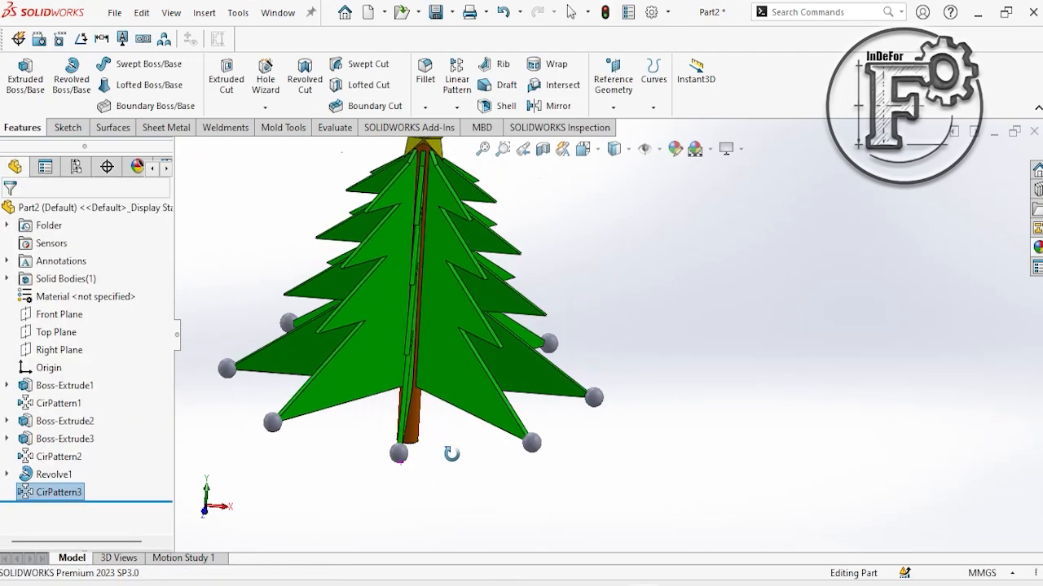
left_click(54, 474)
left_click(59, 494, "ctrl")
right_click(59, 494)
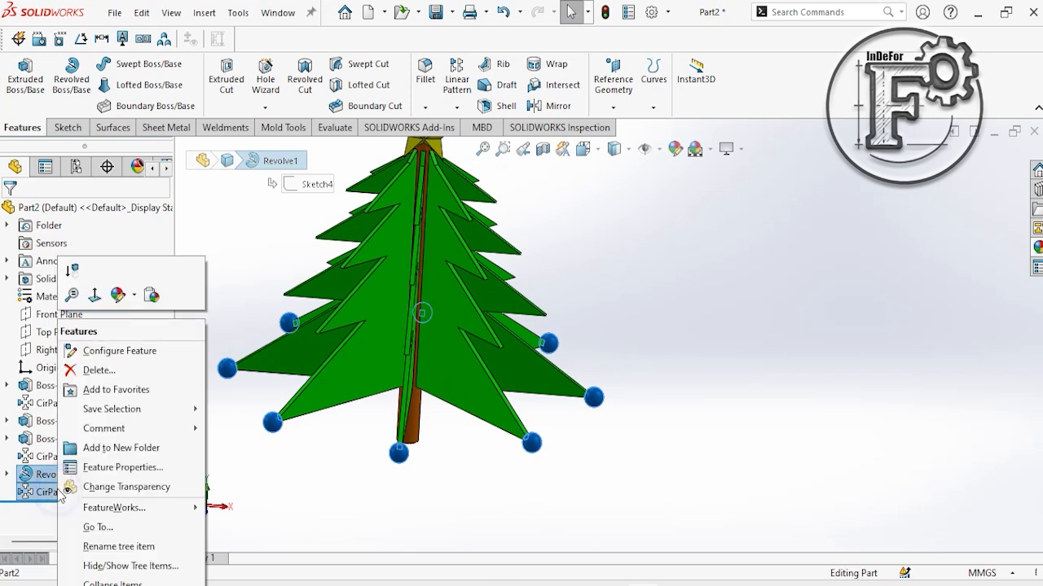
left_click(134, 298)
left_click(147, 334)
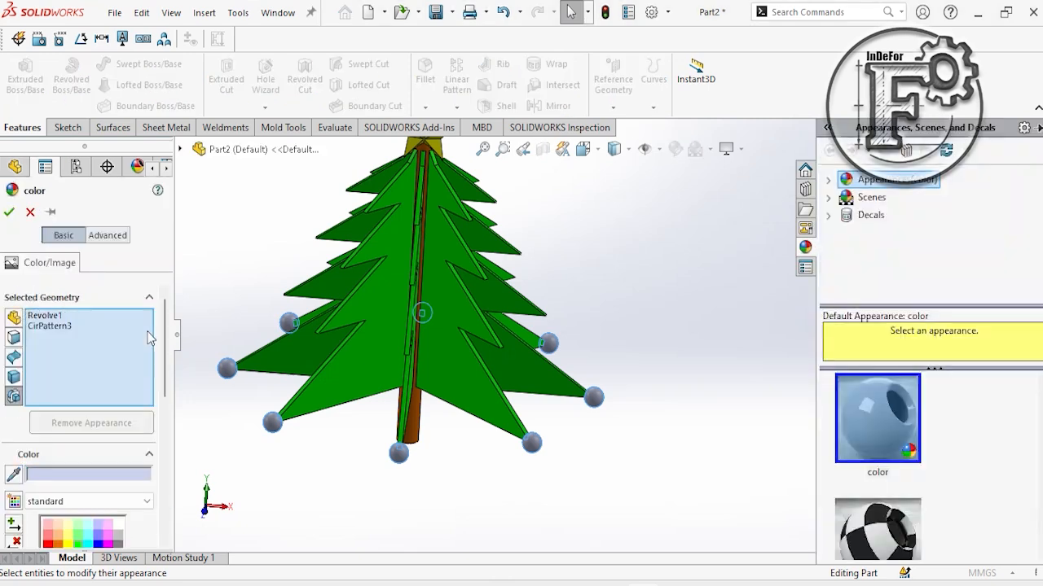
left_click_drag(164, 387, 163, 433)
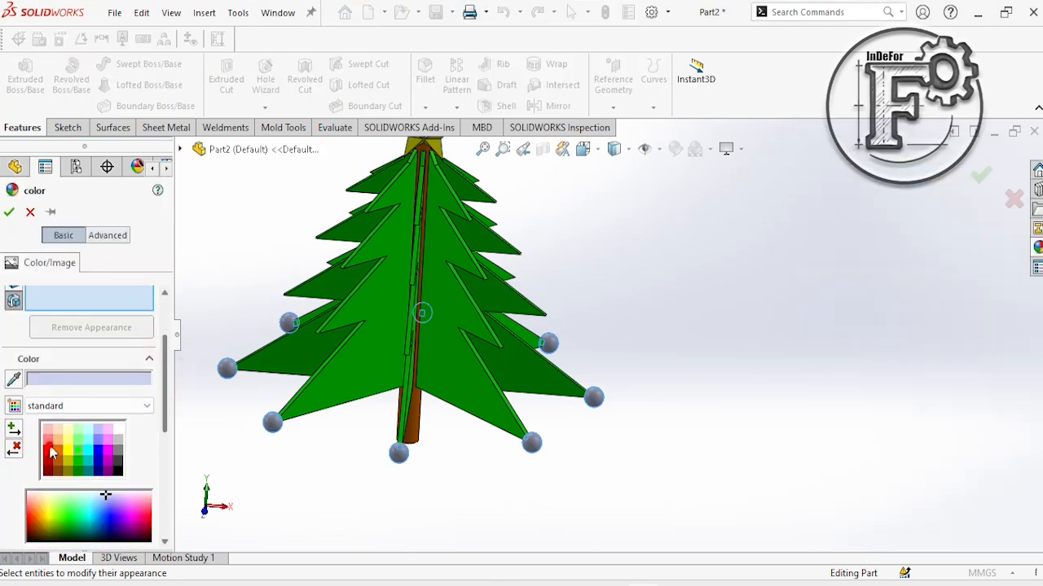
left_click(50, 453)
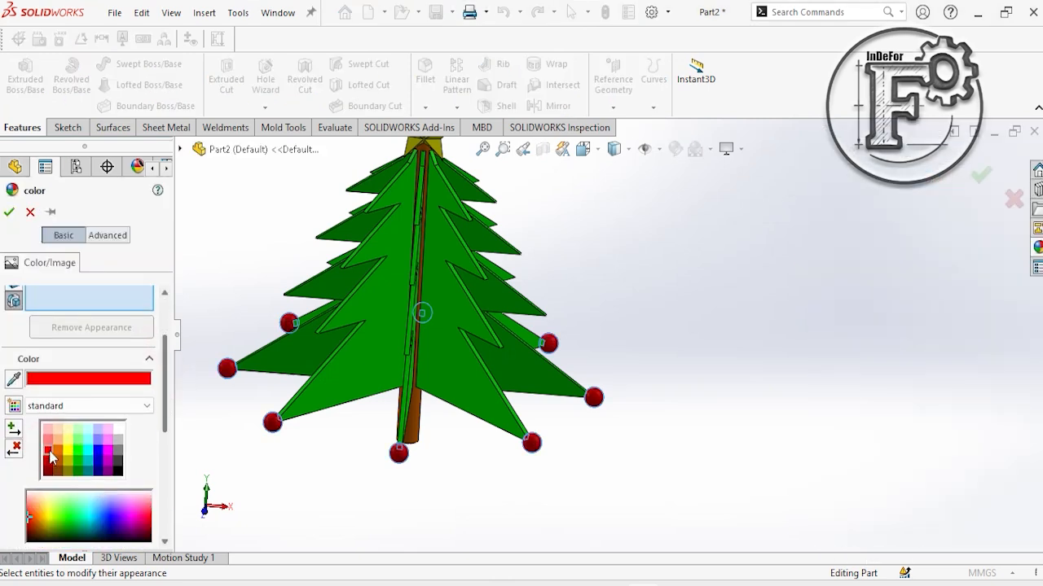
left_click(10, 218)
scroll(580, 237, "up", 2)
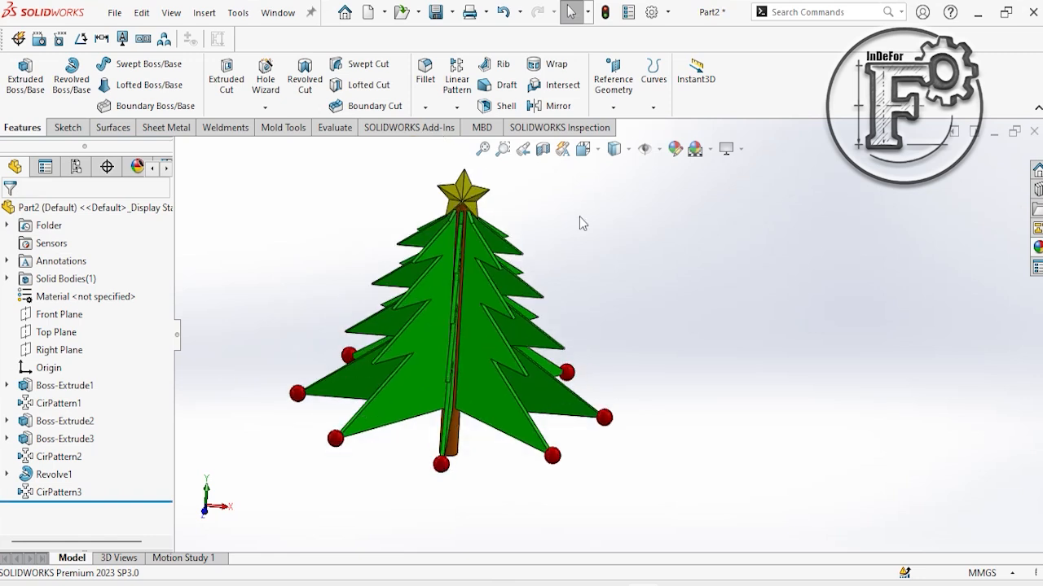
- Start a sketch on the Front Plane and draw a vertical midpoint line about 8 mm long centred on the second branch tip from the top
left_click(62, 316)
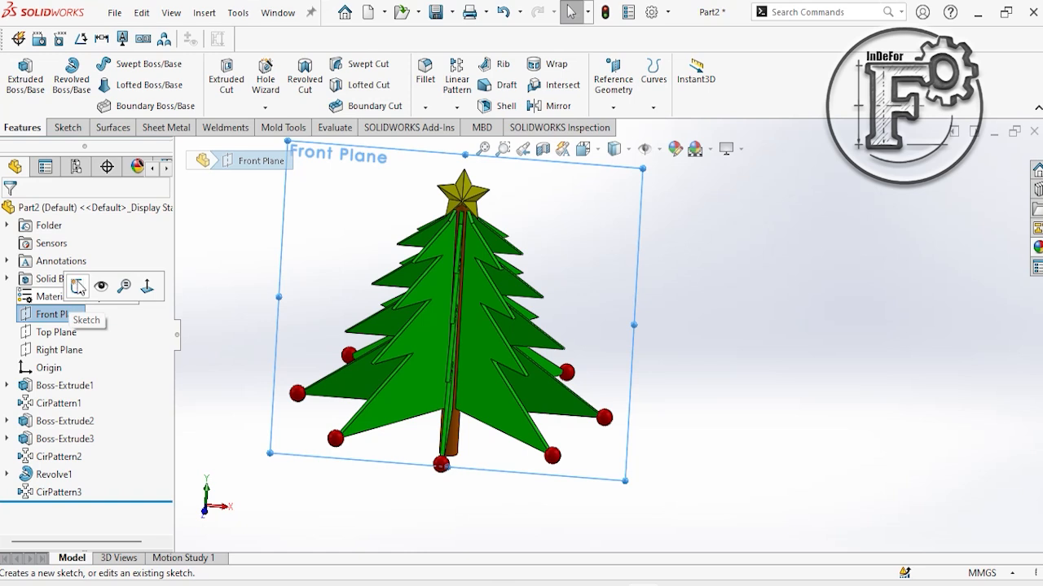
left_click(78, 286)
scroll(873, 248, "down", 5)
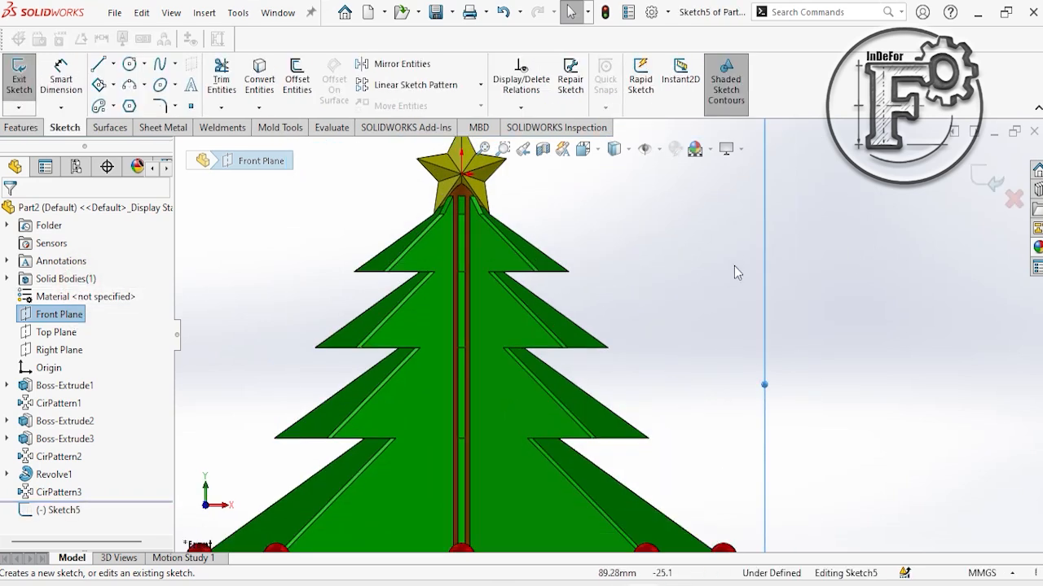
left_click(113, 63)
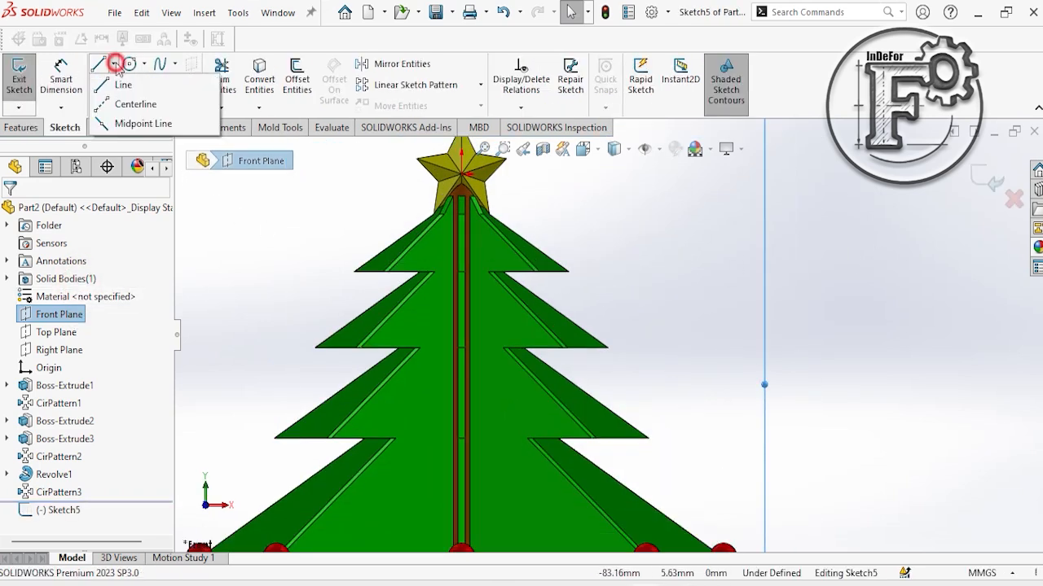
left_click(114, 124)
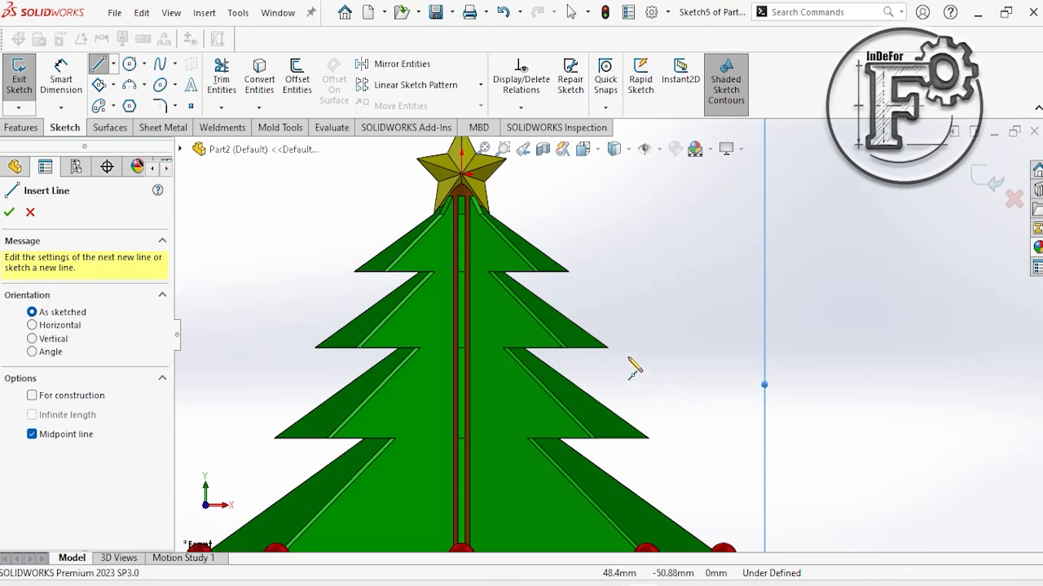
scroll(617, 363, "down", 3)
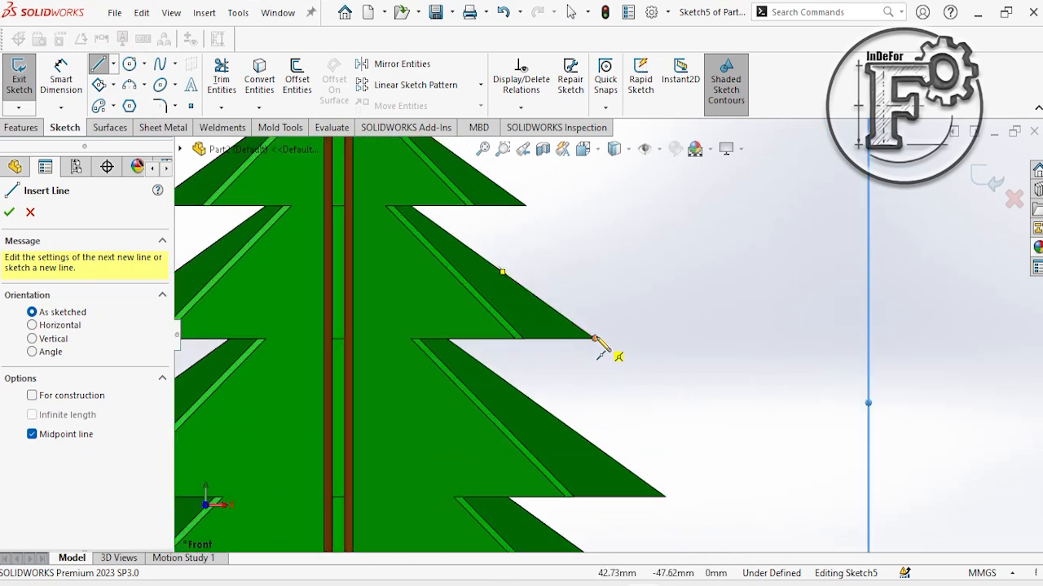
left_click(594, 337)
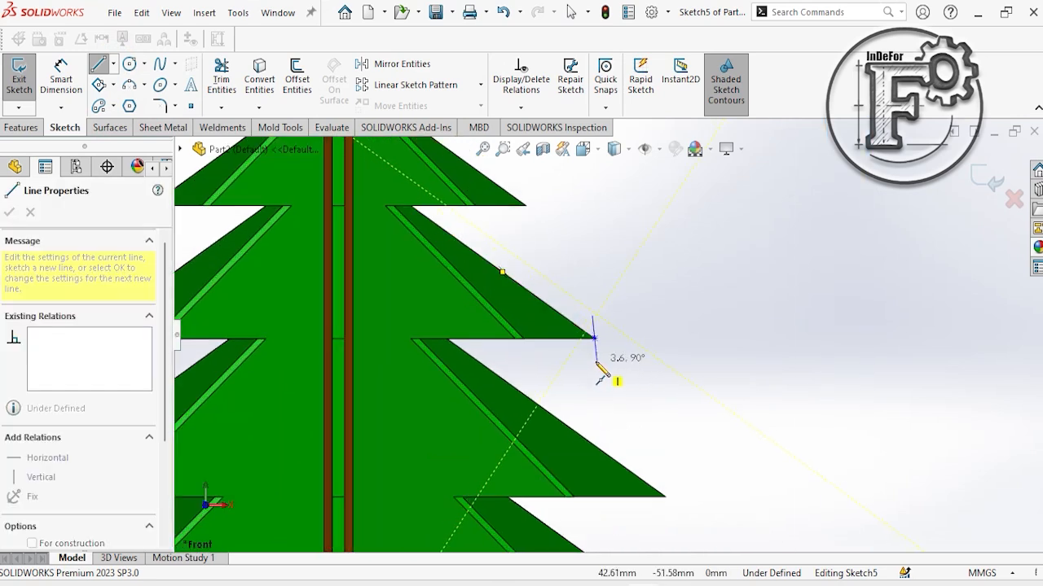
left_click(606, 363)
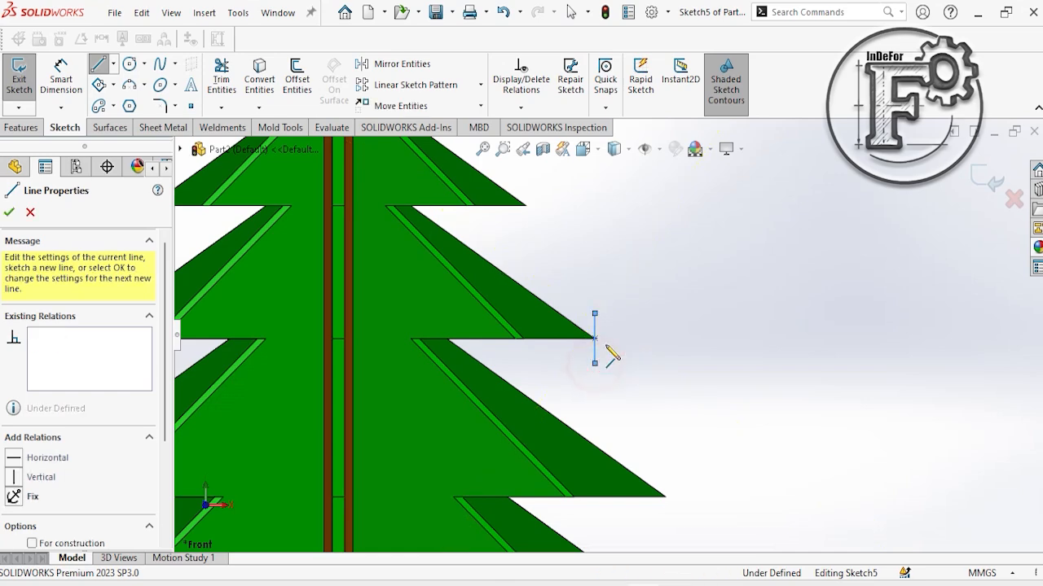
right_click(656, 271)
left_click(689, 282)
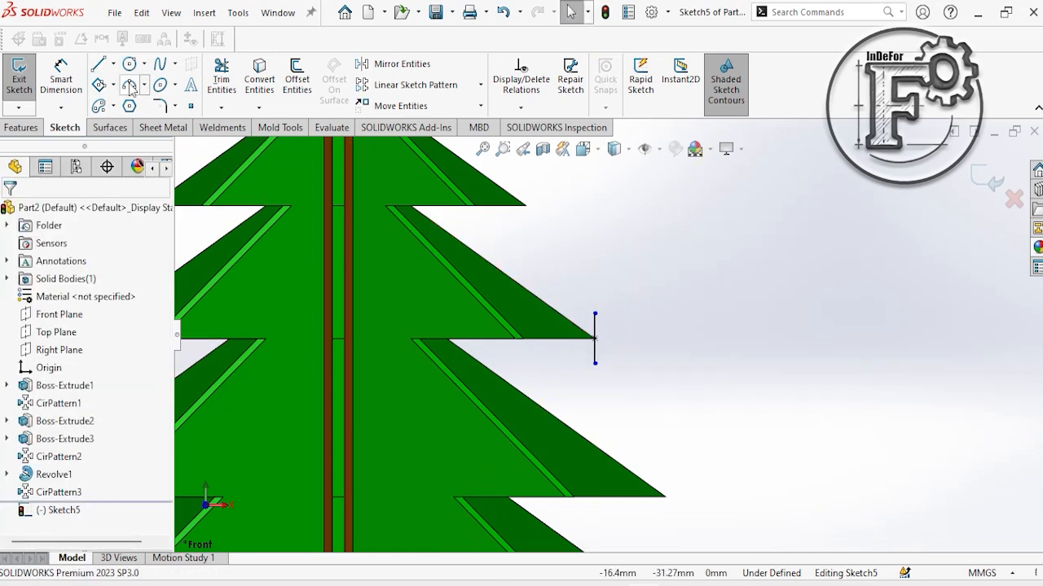
left_click(595, 328)
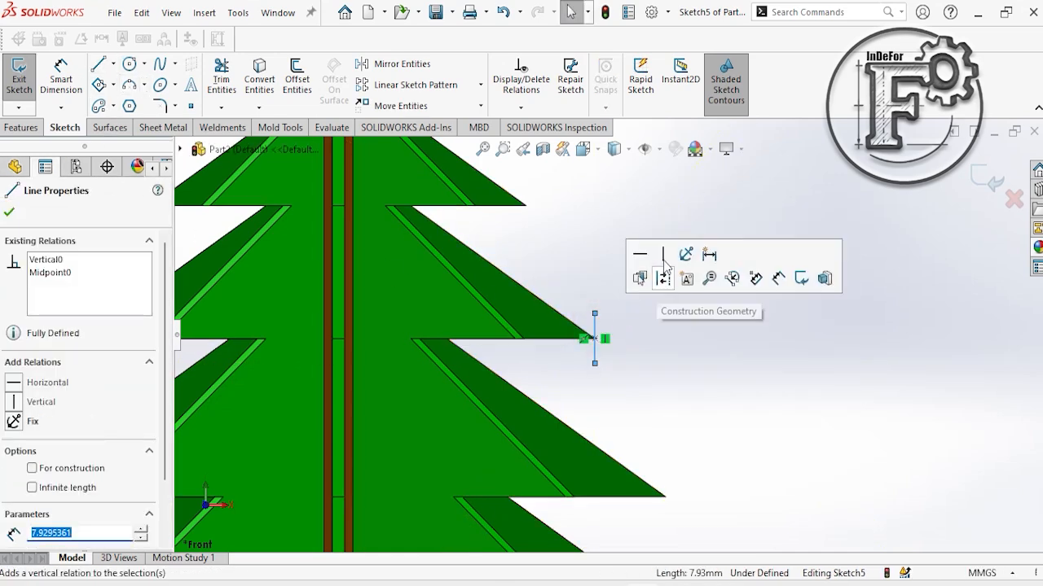
left_click(579, 251)
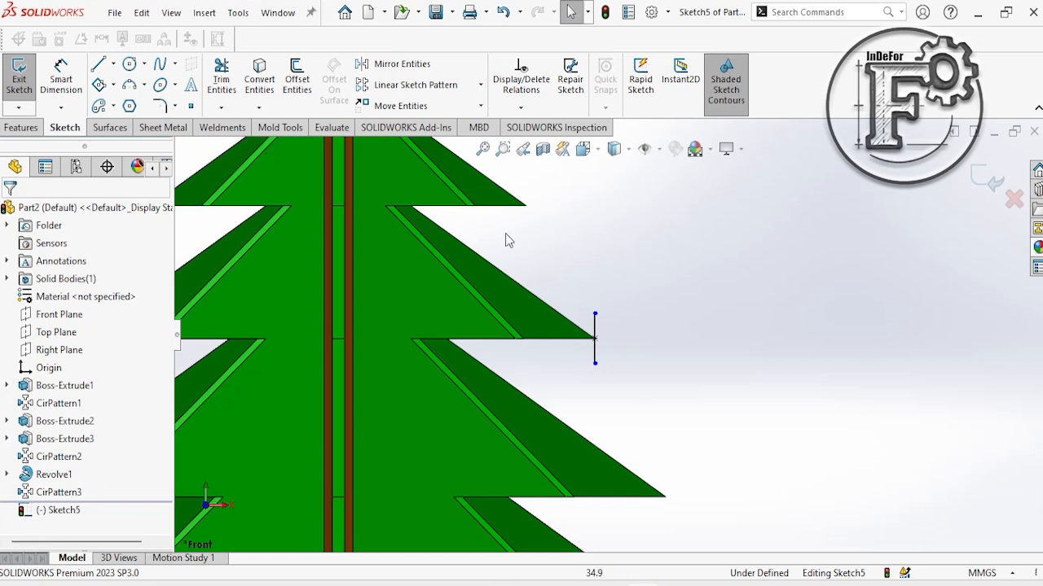
- Draw an outward-facing centerpoint semicircular arc about that branch tip, joining the vertical line's upper and lower ends
left_click(130, 86)
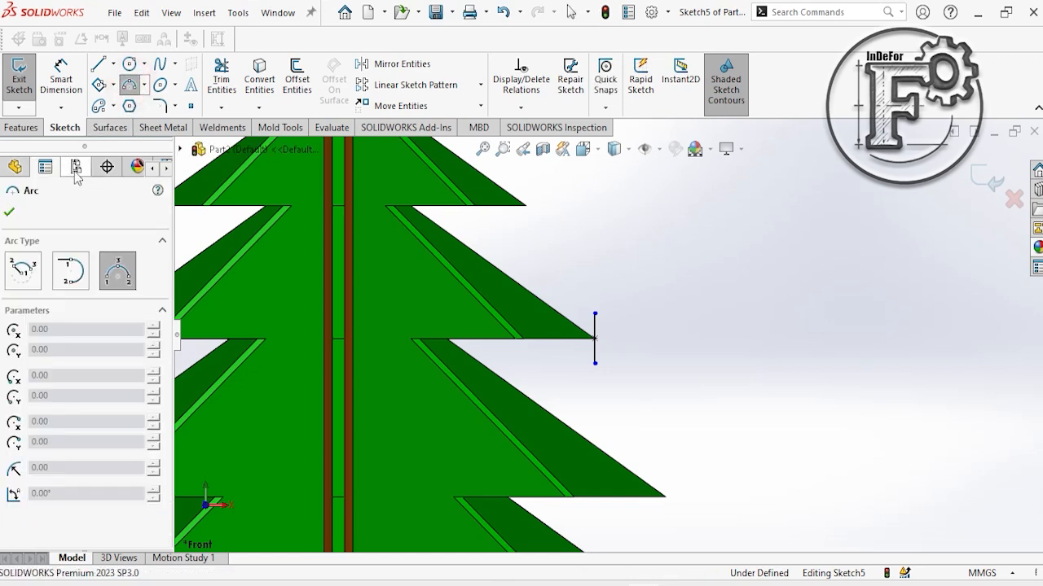
left_click(27, 276)
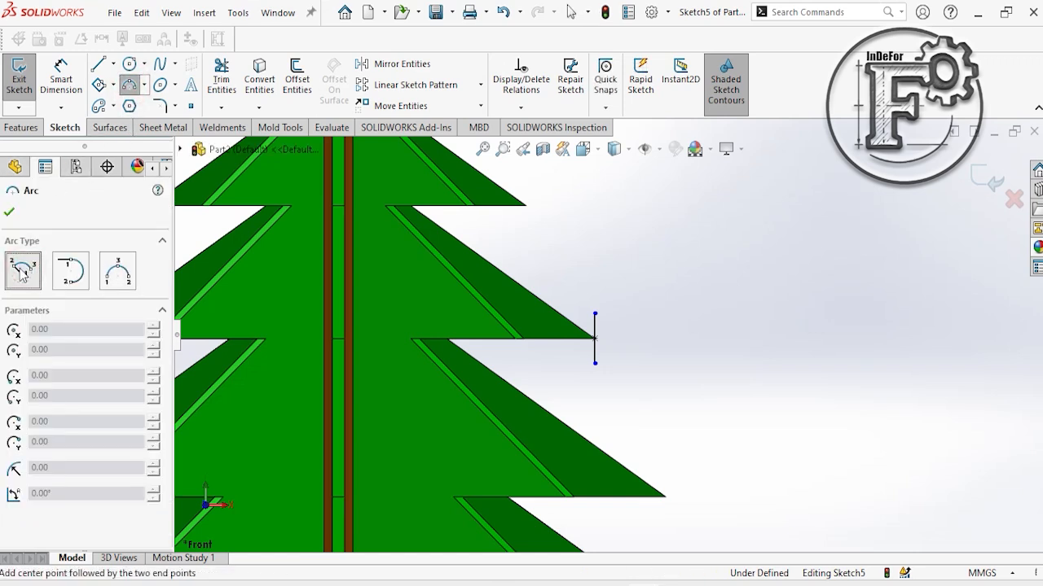
left_click(595, 312)
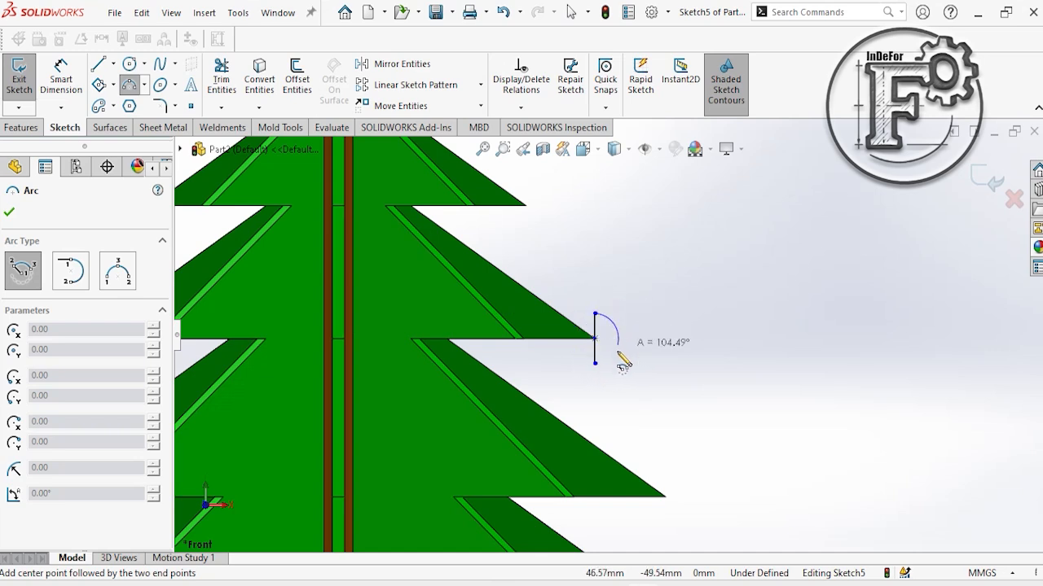
left_click(597, 366)
right_click(661, 243)
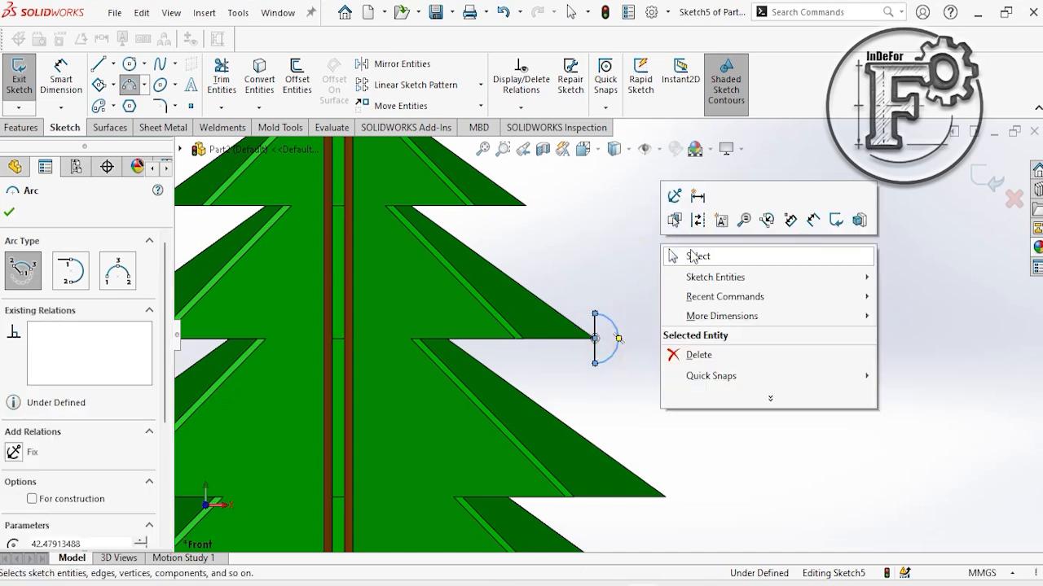
left_click(689, 253)
- Dimension the new semicircle's radius to 4 mm and exit the sketch
left_click(62, 77)
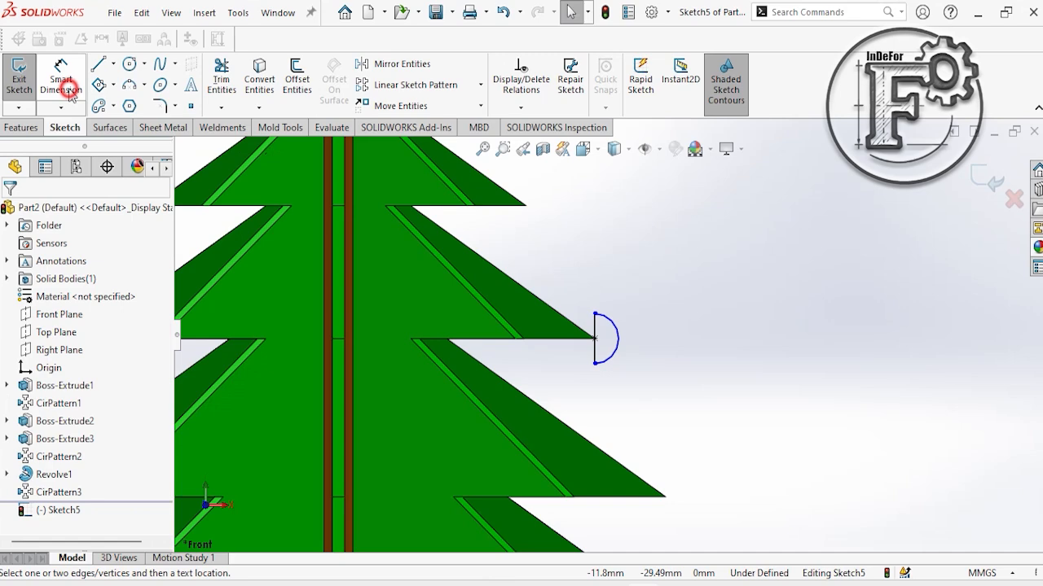
left_click(611, 324)
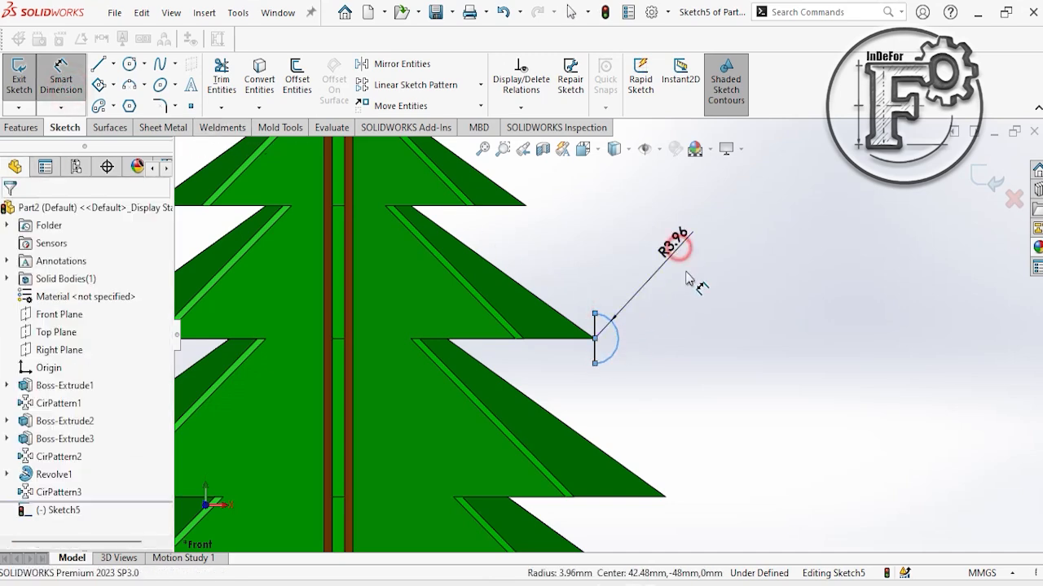
left_click(701, 323)
key("Return")
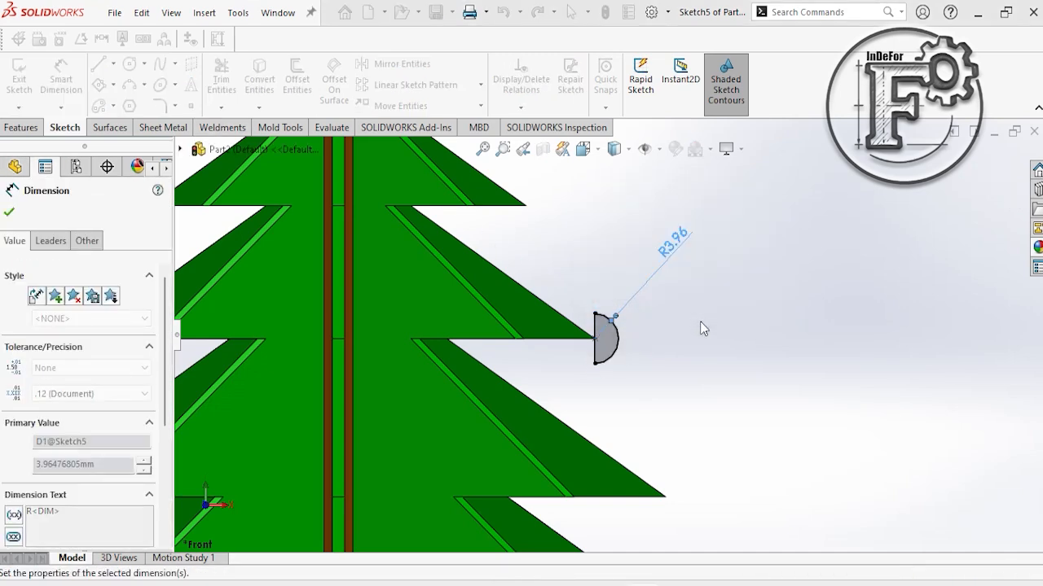
right_click(723, 269)
left_click(764, 314)
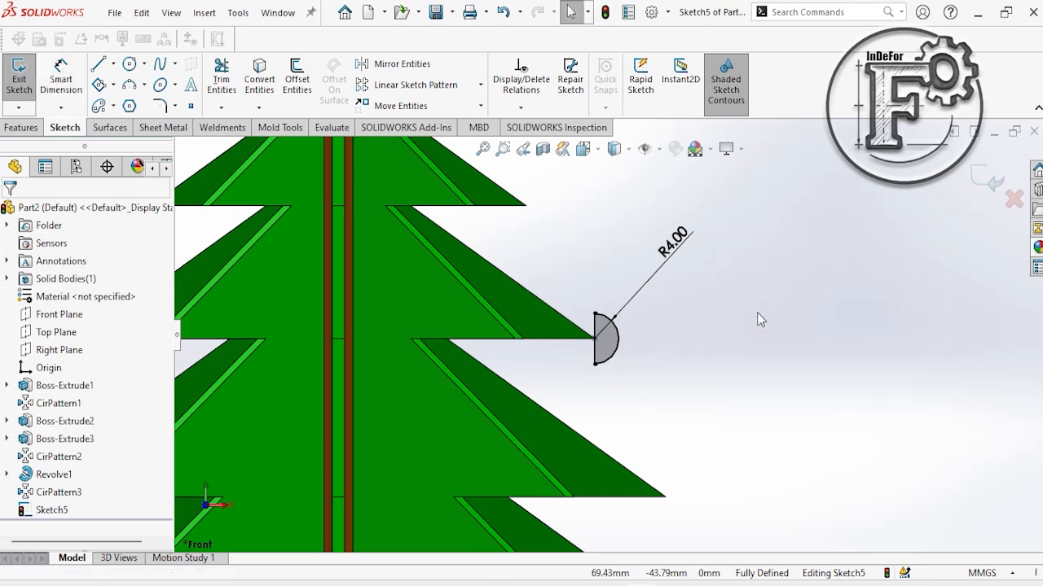
left_click(974, 172)
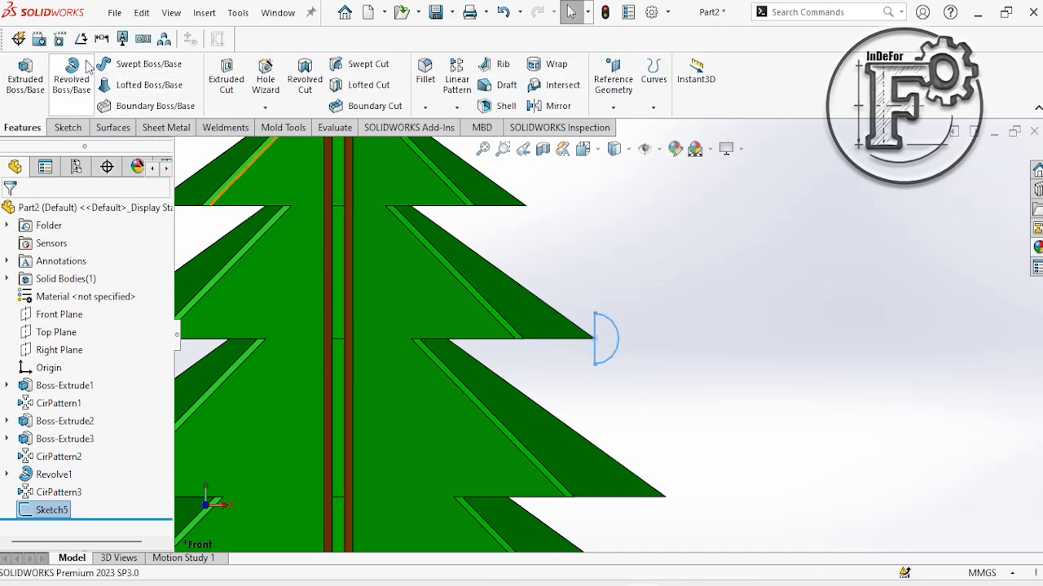
- Revolve the semicircle at the second branch tip from the top 360 degrees about its vertical line, with the result merged
left_click(72, 84)
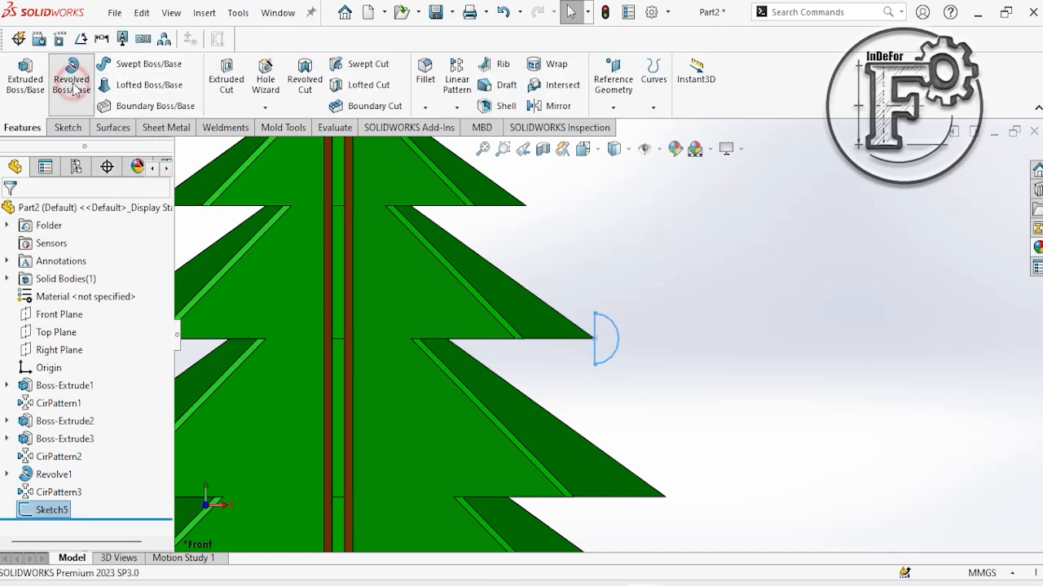
left_click(596, 330)
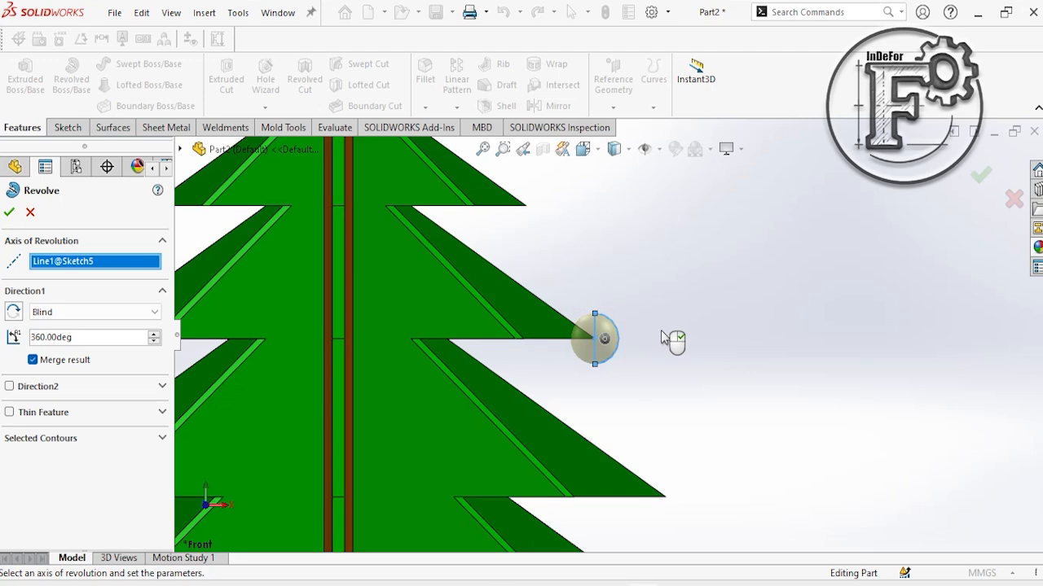
left_click(9, 215)
scroll(611, 383, "up", 3)
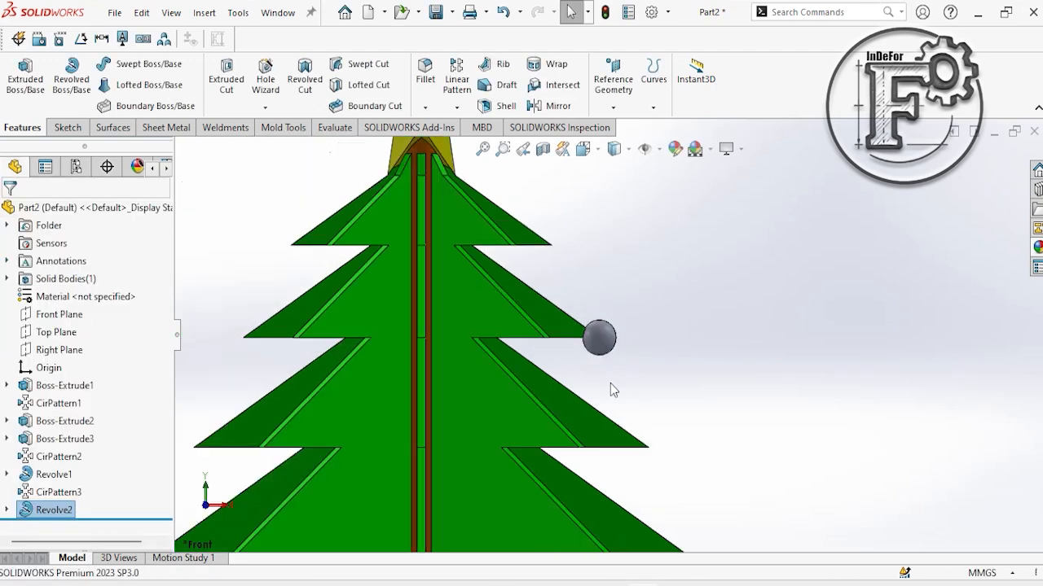
- Circular-pattern the ball at the second branch tip from the top around the trunk face with 8 equally spaced instances over 360 degrees
middle_click_drag(611, 389, 674, 345)
scroll(670, 359, "up", 3)
left_click(456, 107)
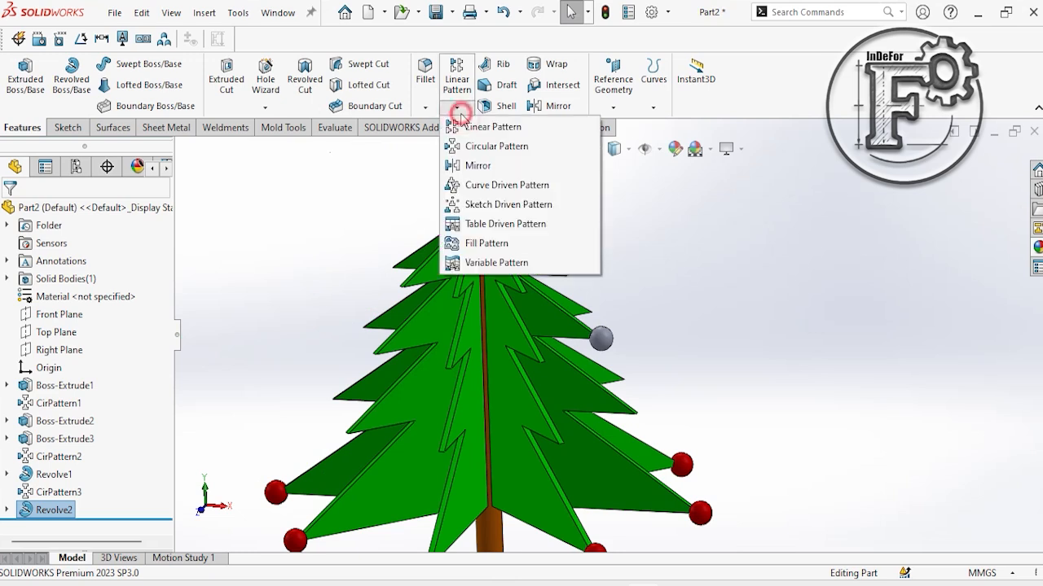
left_click(478, 147)
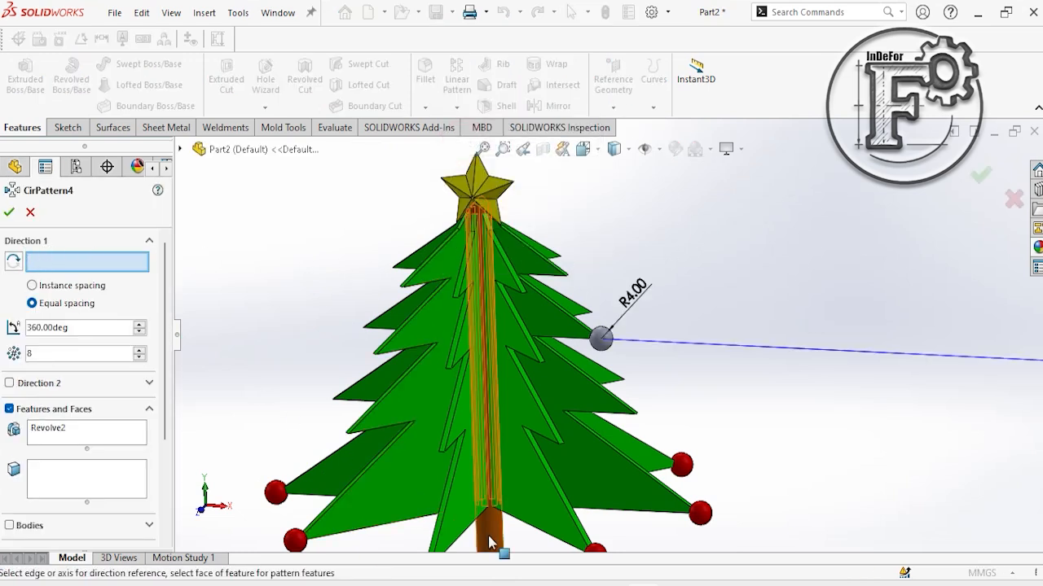
scroll(760, 407, "up", 2)
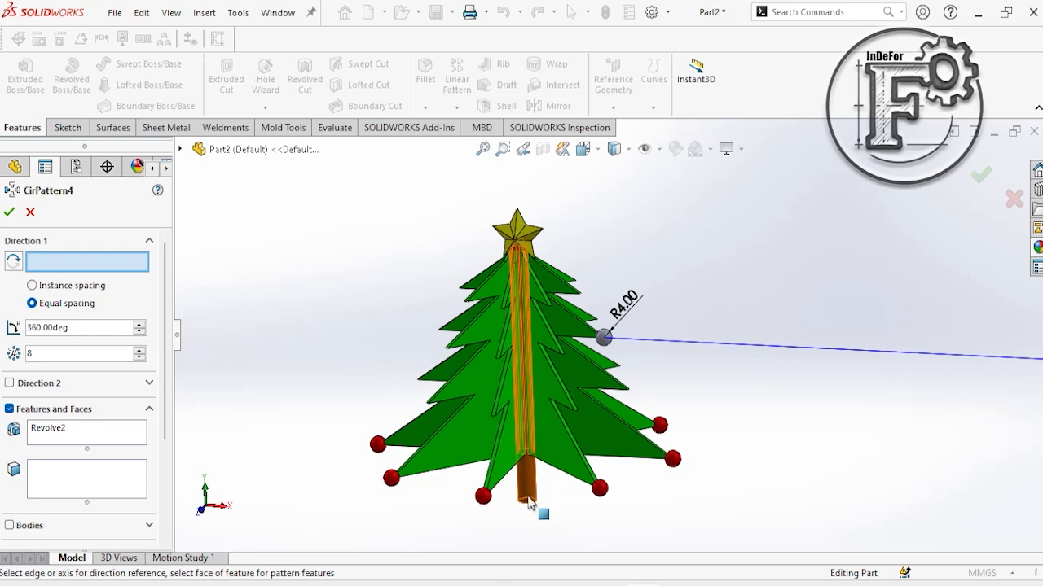
left_click(526, 468)
scroll(567, 245, "down", 2)
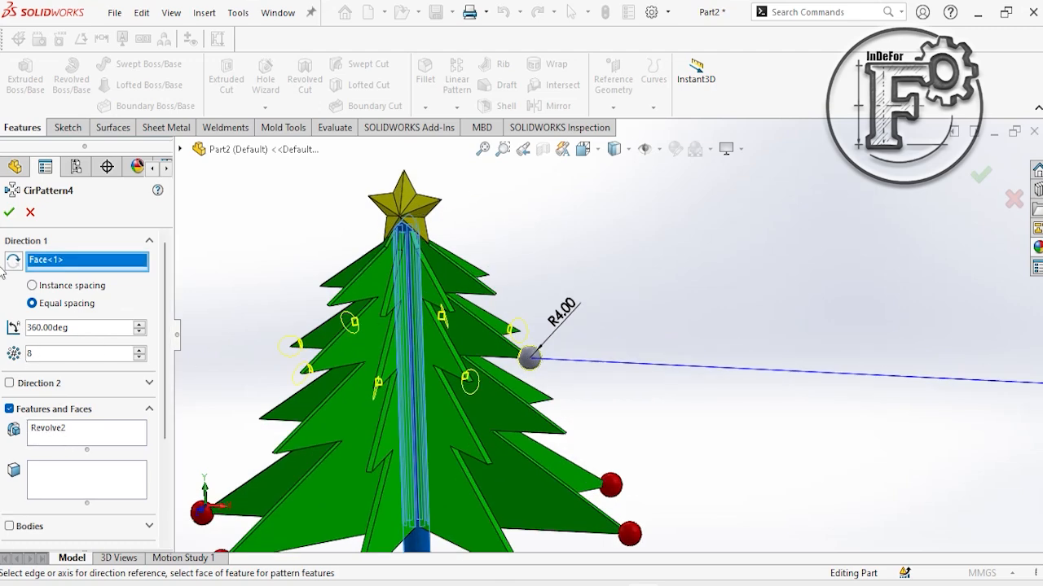
left_click(8, 213)
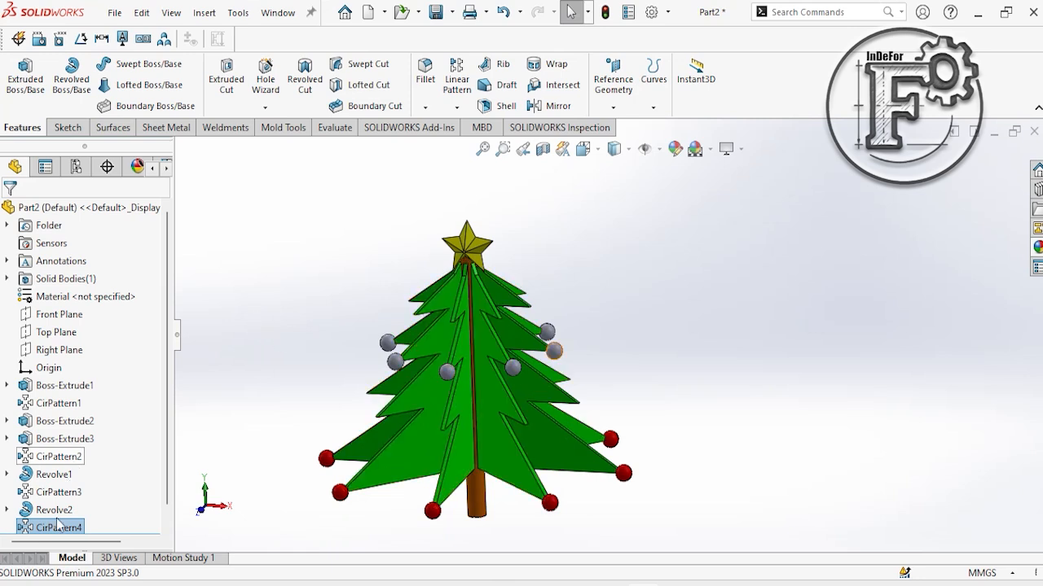
- Select the second-tier ball revolve and its circular pattern and colour their balls blue from the standard swatches
scroll(57, 524, "down", 1)
left_click(50, 492)
left_click(57, 511, "ctrl")
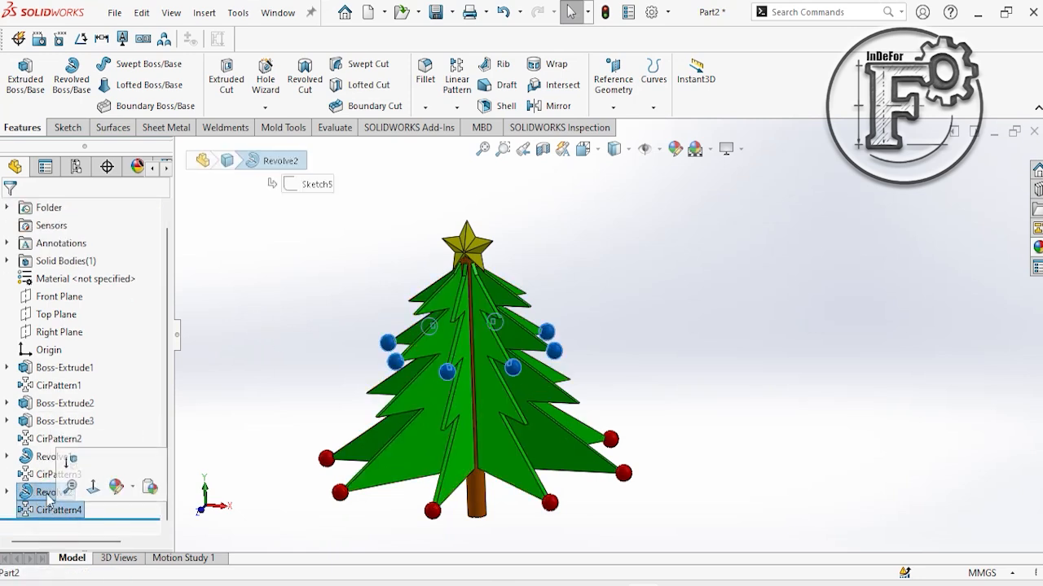
right_click(48, 495)
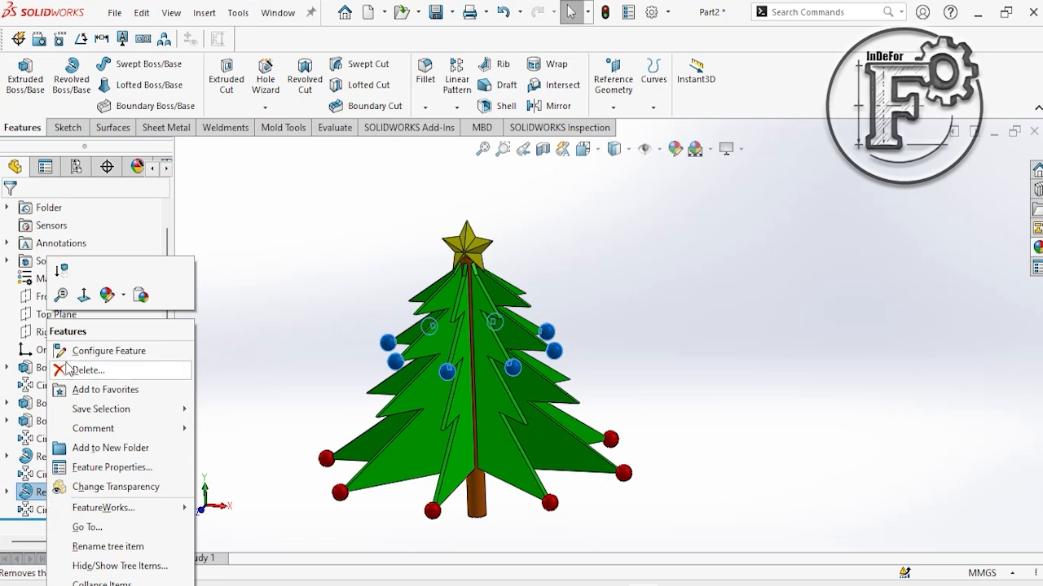
left_click(124, 303)
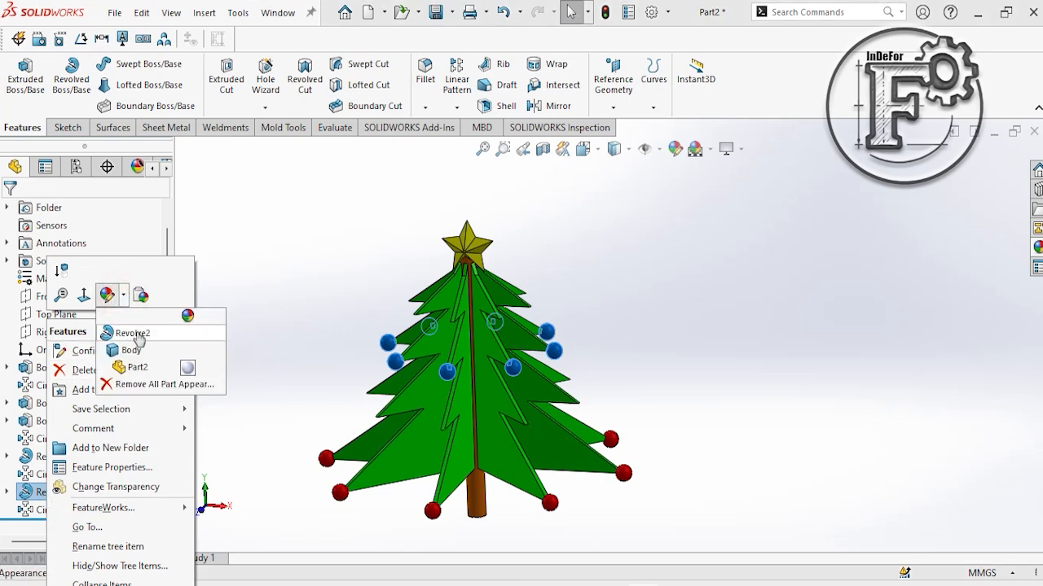
left_click(135, 334)
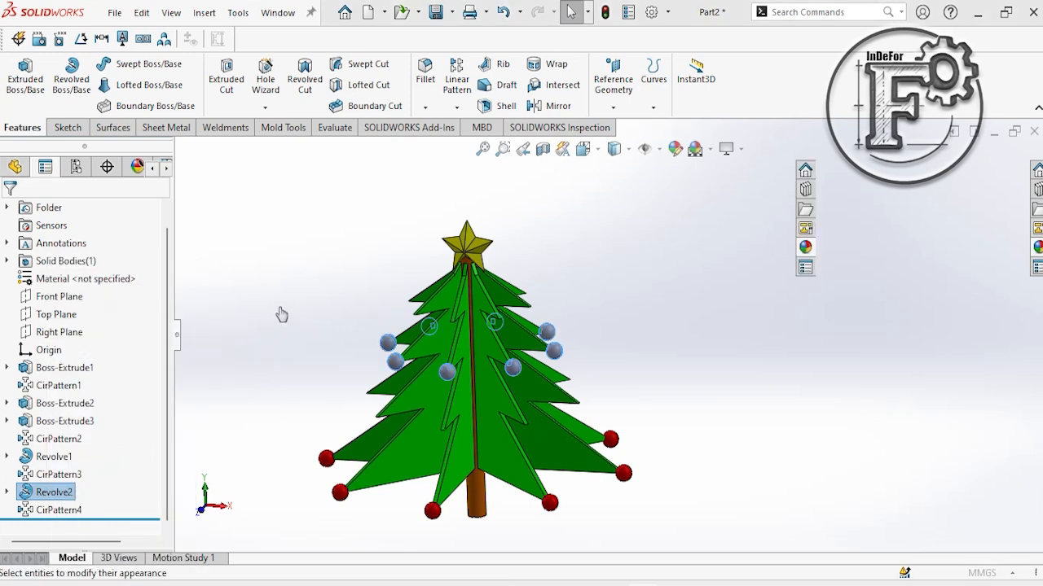
left_click_drag(165, 350, 167, 385)
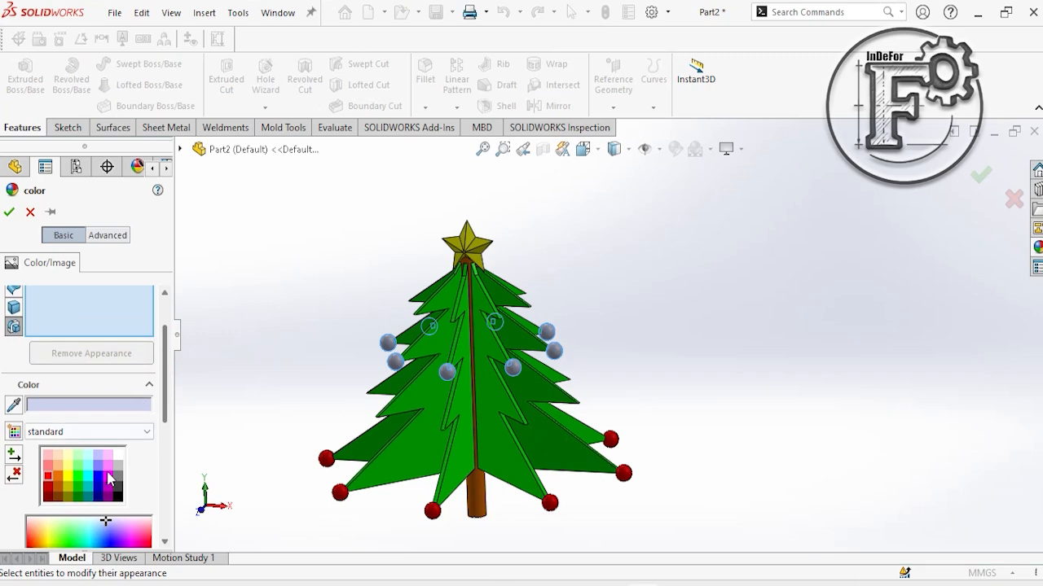
left_click(100, 479)
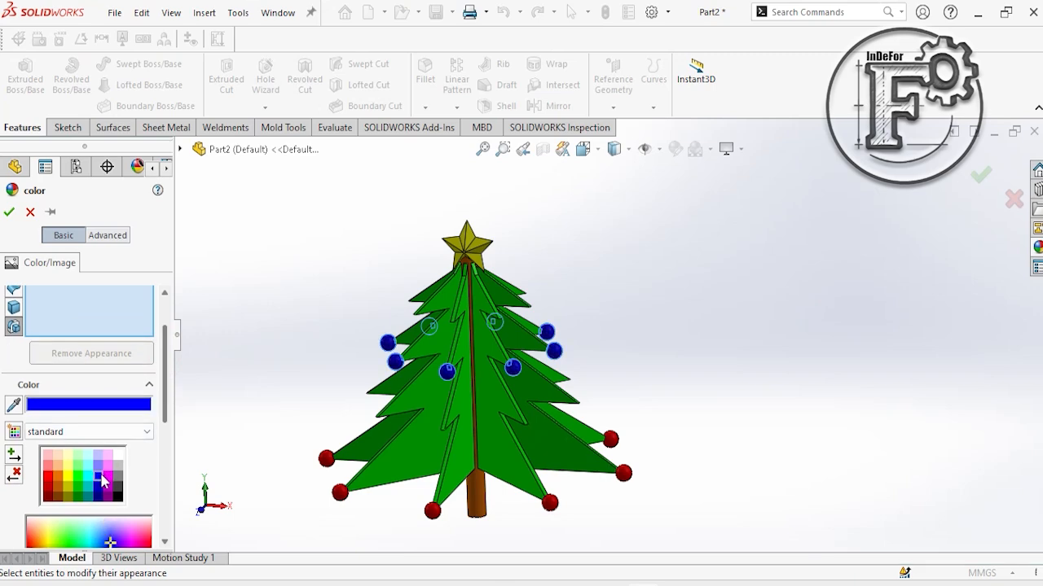
left_click(9, 212)
middle_click_drag(546, 315, 649, 270)
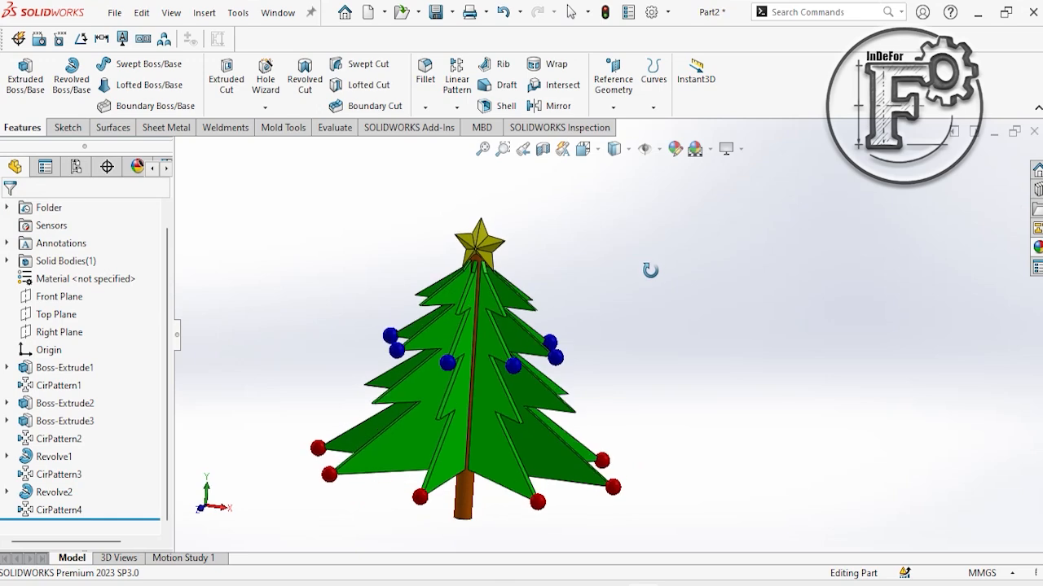
- Start a sketch on the Front Plane and draw a vertical midpoint line about 7 mm long centred on the third branch tip from the top
left_click(64, 298)
left_click(79, 275)
scroll(586, 498, "down", 10)
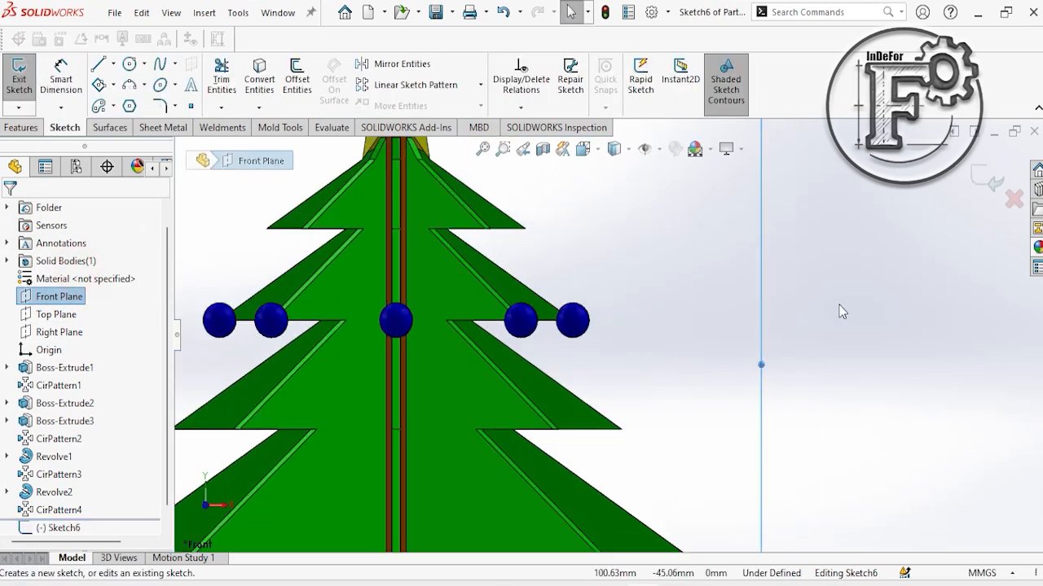
left_click(114, 64)
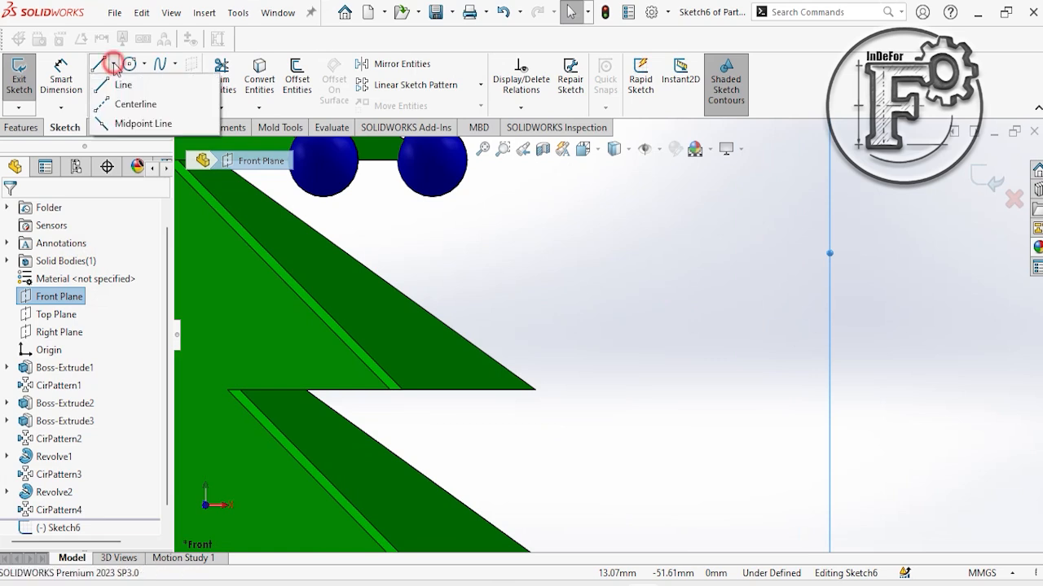
left_click(135, 123)
left_click(536, 390)
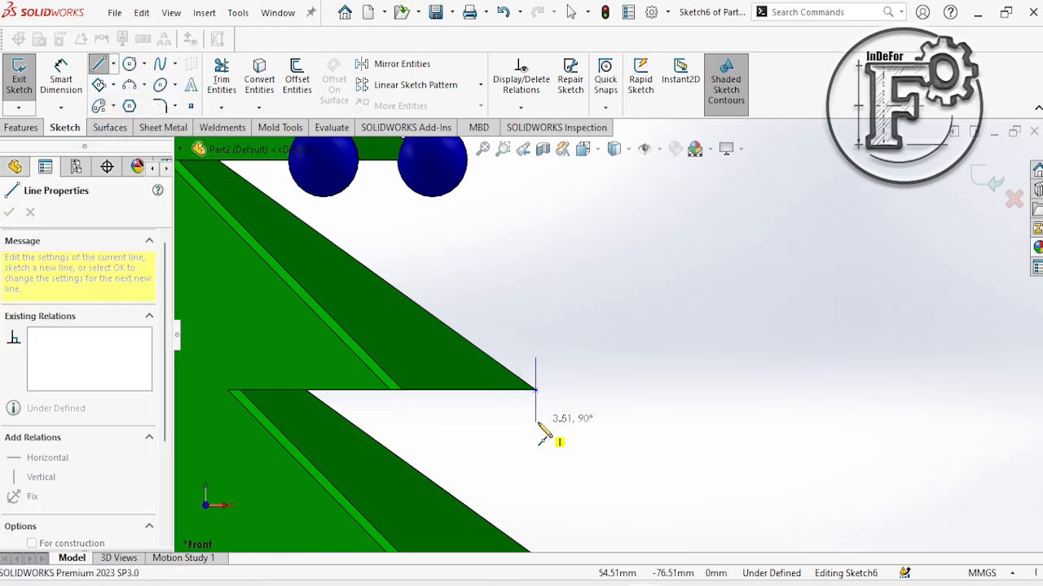
left_click(535, 423)
right_click(570, 316)
left_click(597, 331)
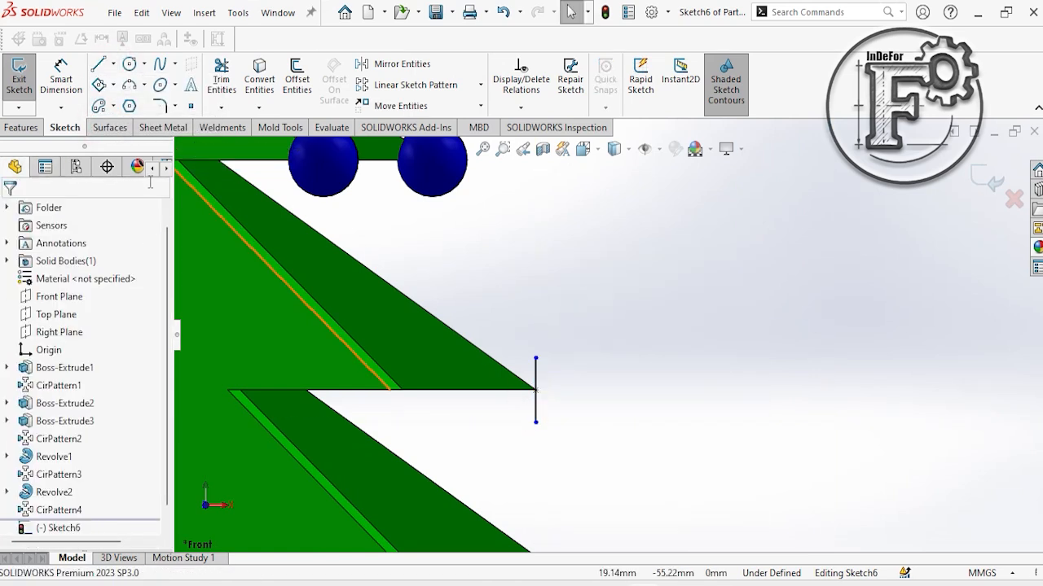
- Draw an outward-facing centerpoint semicircular arc about the third branch tip, joining the upper and lower ends of its vertical line
left_click(128, 85)
left_click(535, 359)
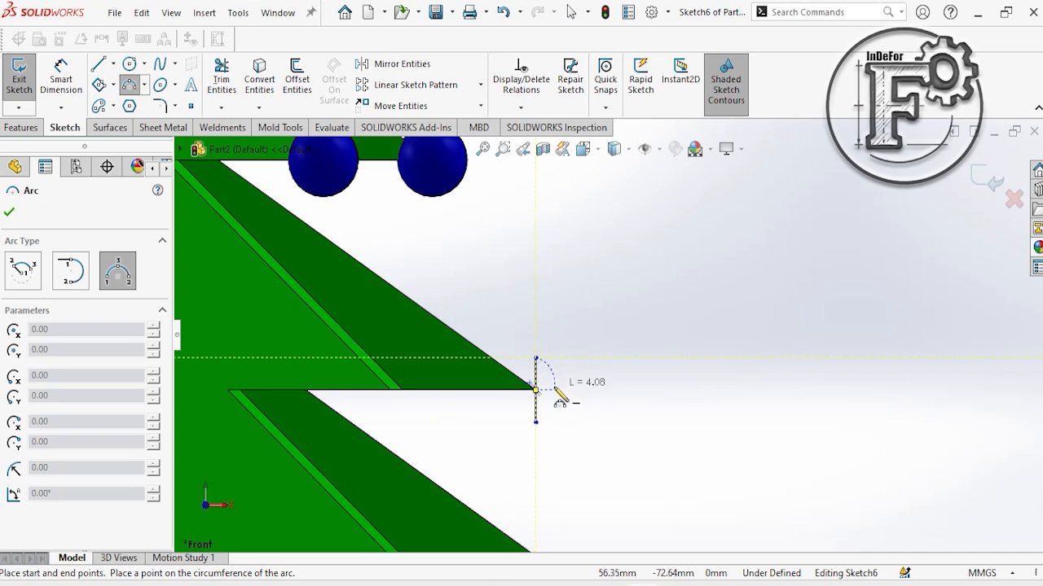
left_click(23, 271)
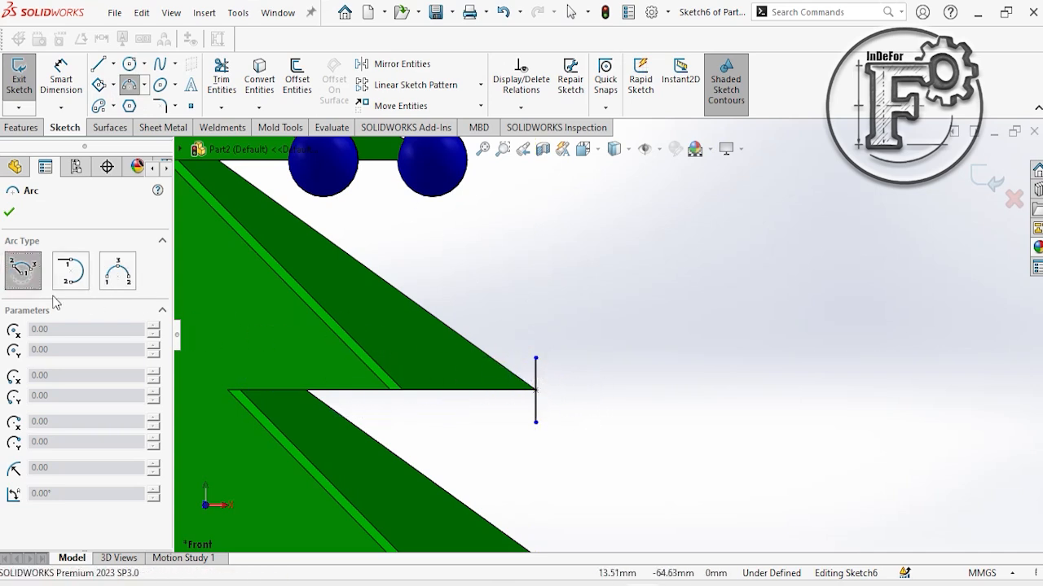
left_click(535, 390)
left_click(535, 359)
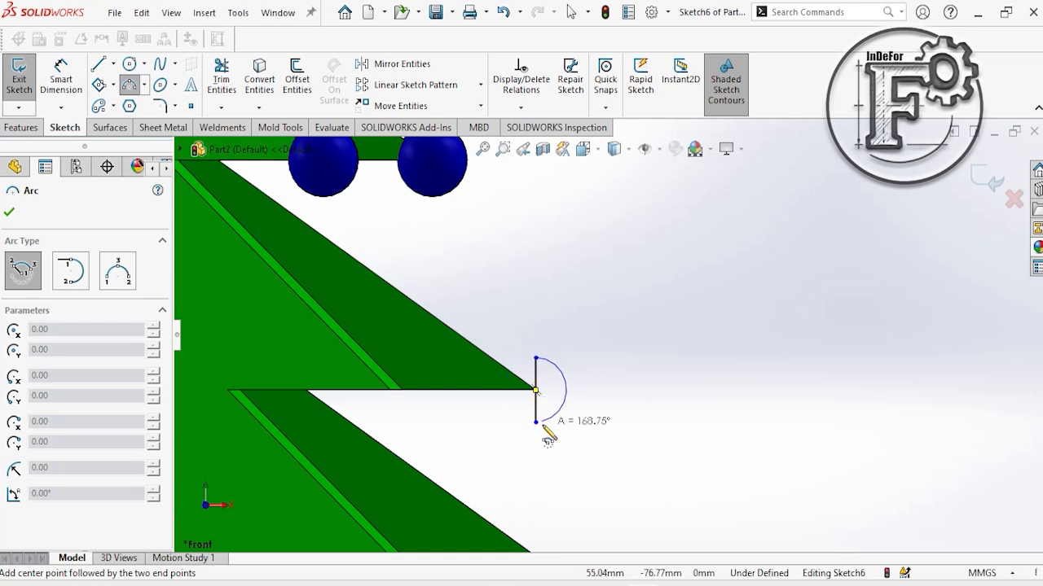
left_click(535, 424)
right_click(610, 274)
left_click(645, 286)
- Dimension the third-tip semicircle's radius to 4 mm and exit the sketch
left_click(61, 79)
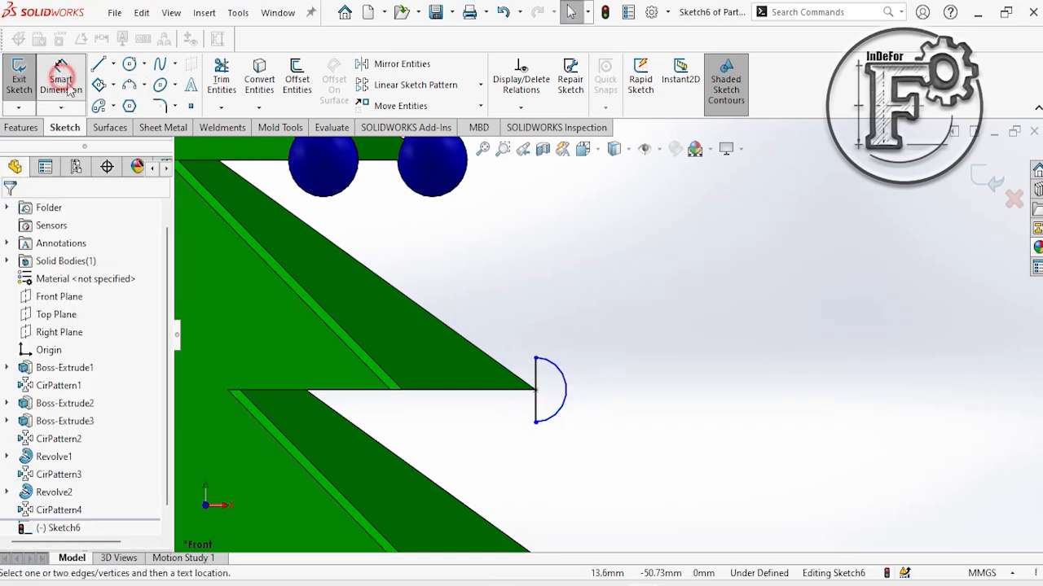
left_click(565, 398)
left_click(622, 388)
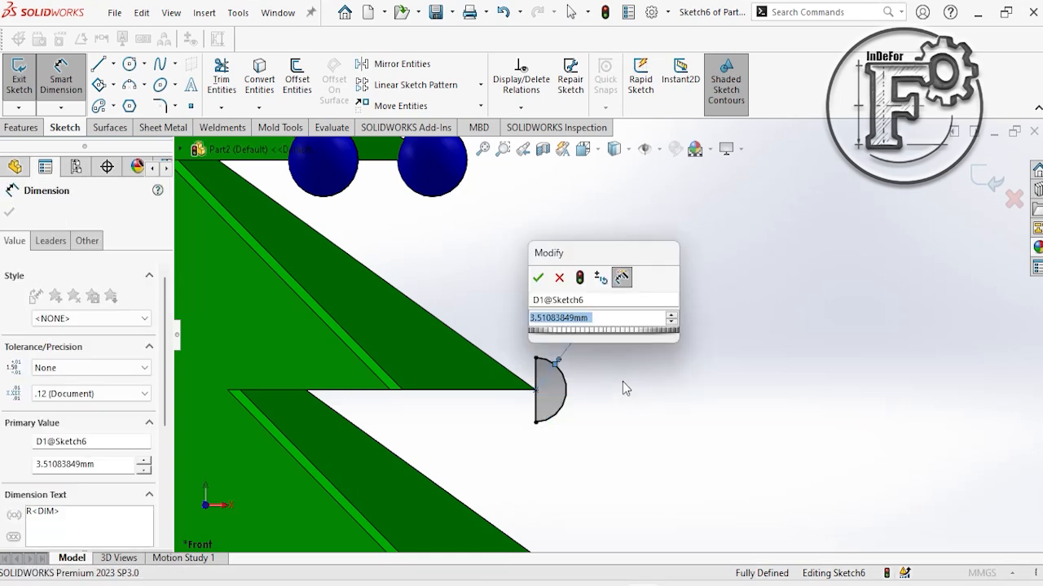
type("4")
key("Return")
right_click(703, 234)
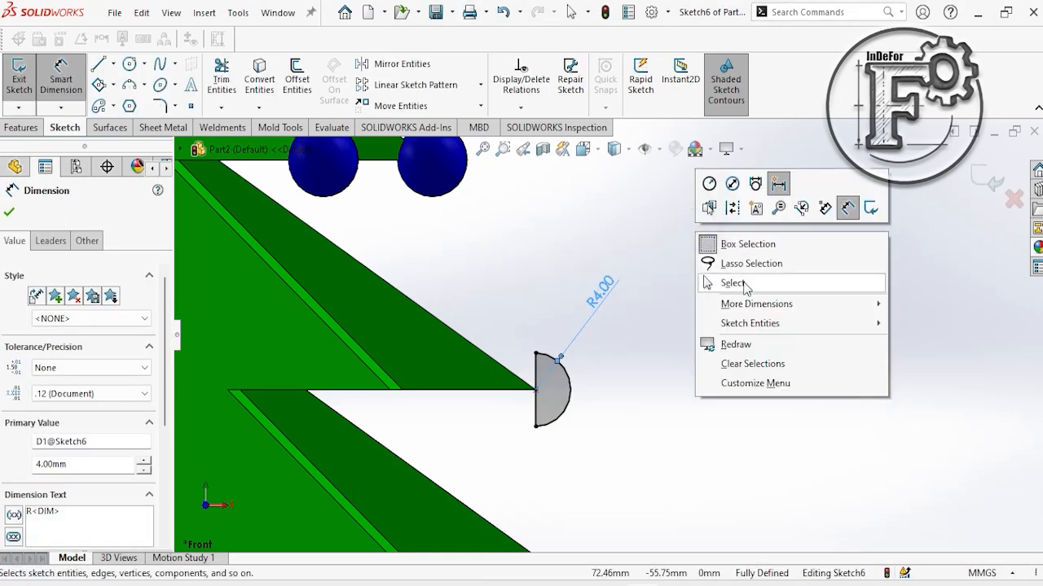
left_click(733, 283)
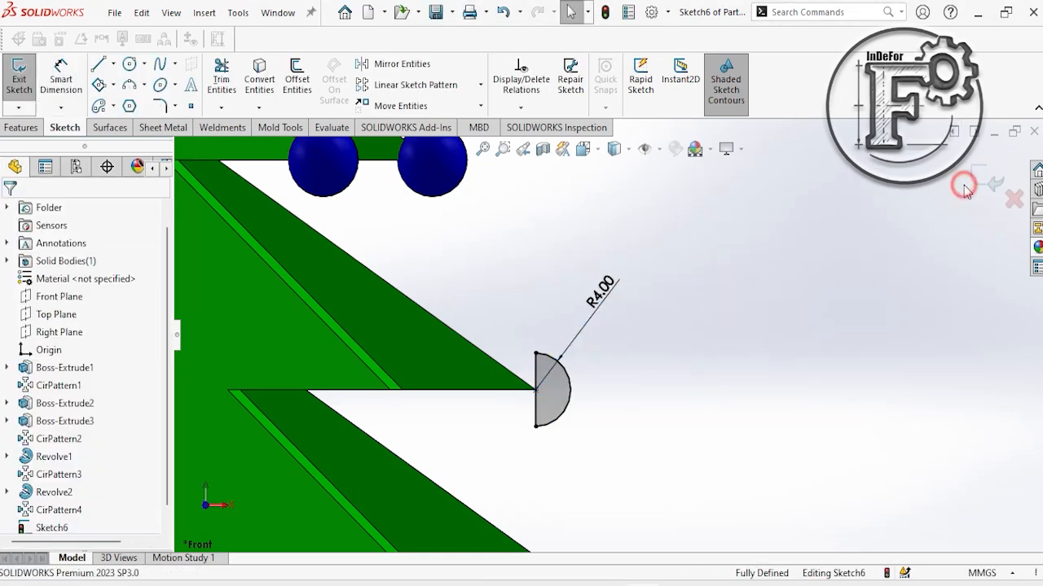
left_click(971, 177)
- Revolve the semicircle at the third branch tip from the top 360 degrees about its vertical line, with the result merged
scroll(716, 360, "up", 5)
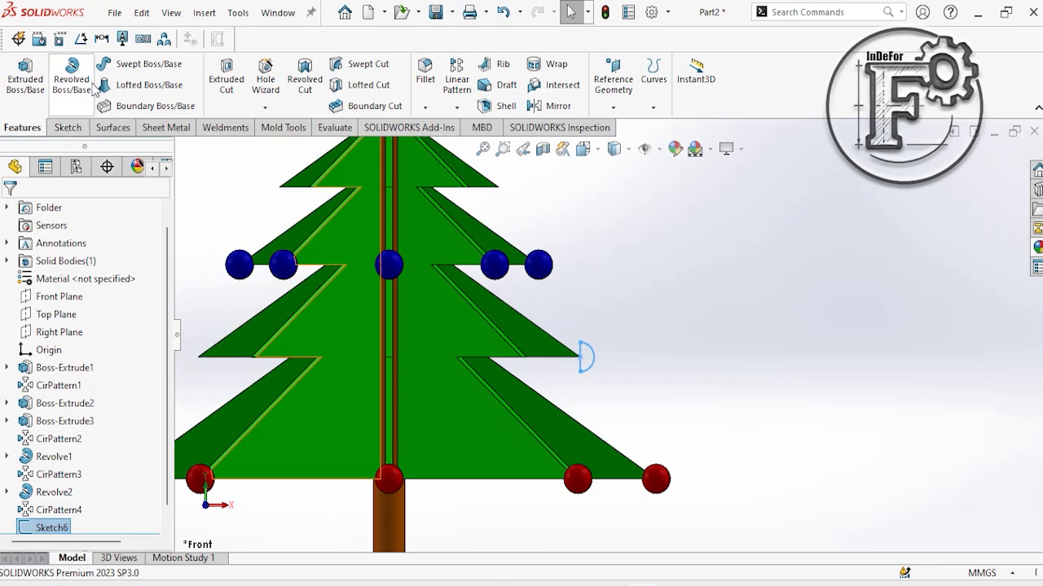
left_click(72, 77)
scroll(567, 372, "down", 5)
left_click(613, 308)
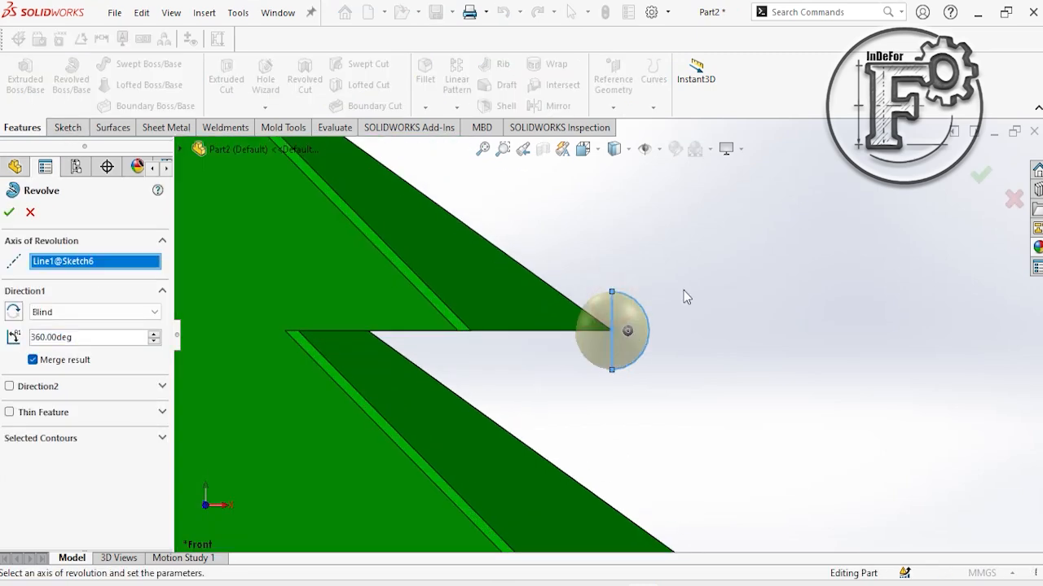
scroll(632, 310, "up", 5)
left_click(9, 212)
key("ctrl+7")
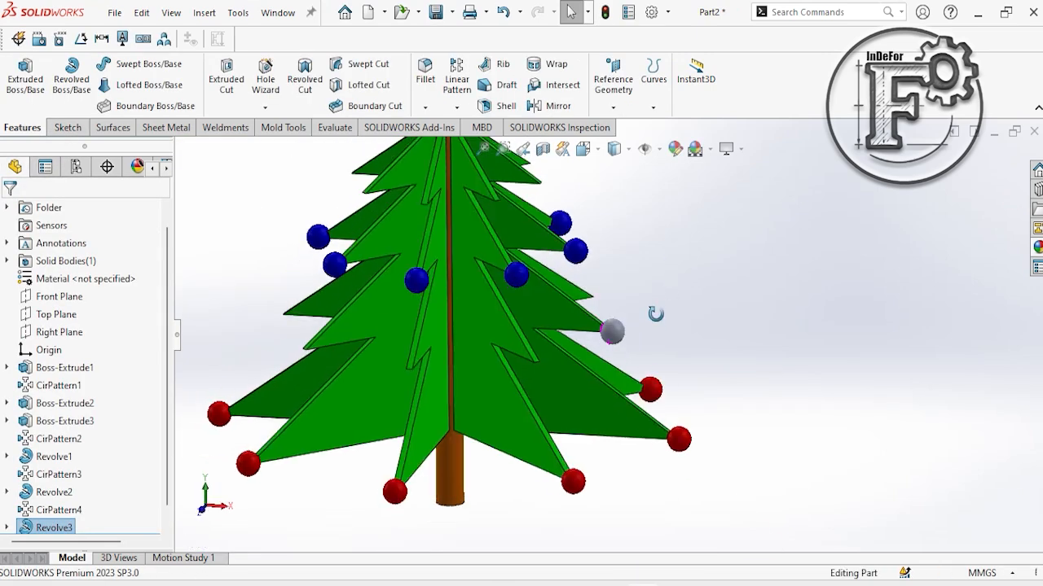
- Circular-pattern the third-tip ball around the trunk's bottom edge with 8 equally spaced instances over 360 degrees
left_click(456, 106)
left_click(497, 144)
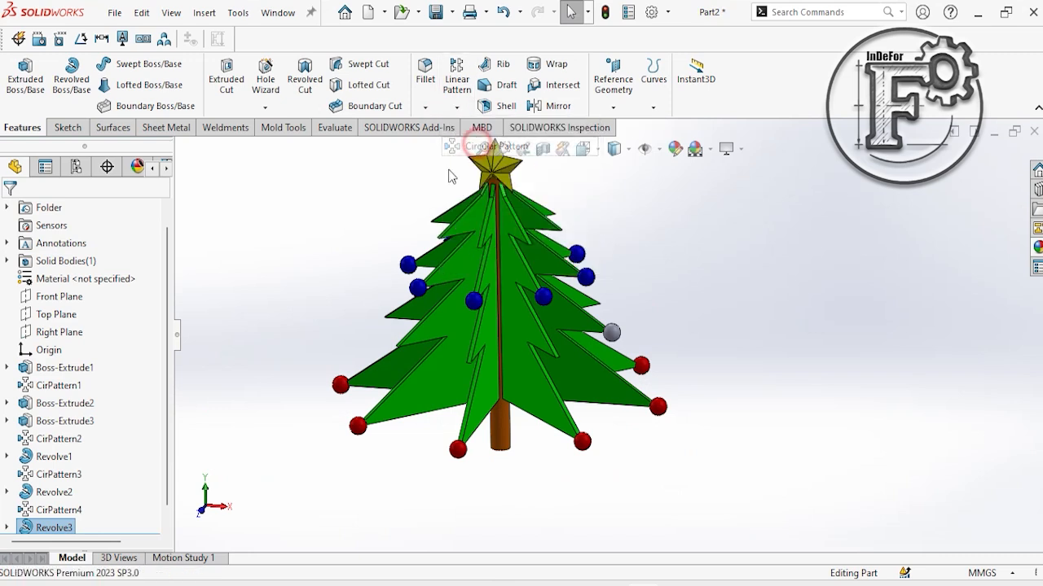
left_click(506, 456)
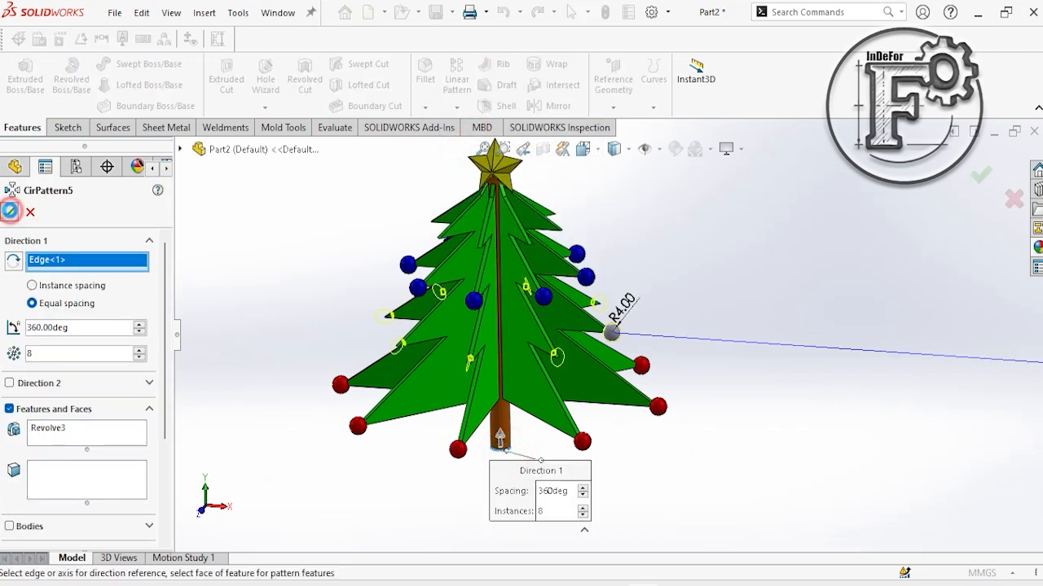
left_click(10, 211)
- Select the third-tier ball revolve and its circular pattern and colour their balls magenta from the standard swatches
scroll(163, 296, "down", 2)
left_click(59, 474)
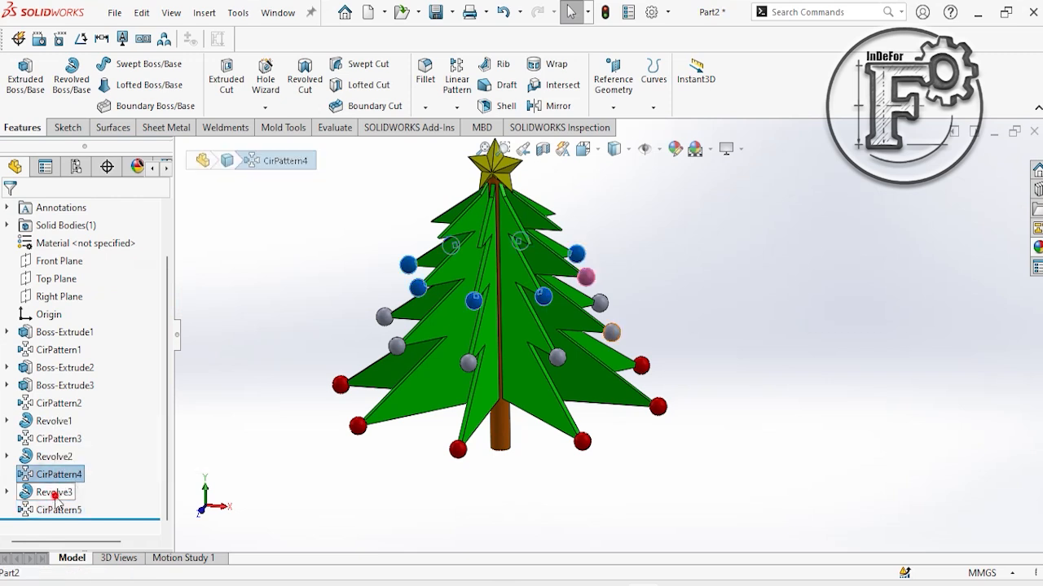
left_click(54, 496)
left_click(54, 512, "ctrl")
right_click(45, 508)
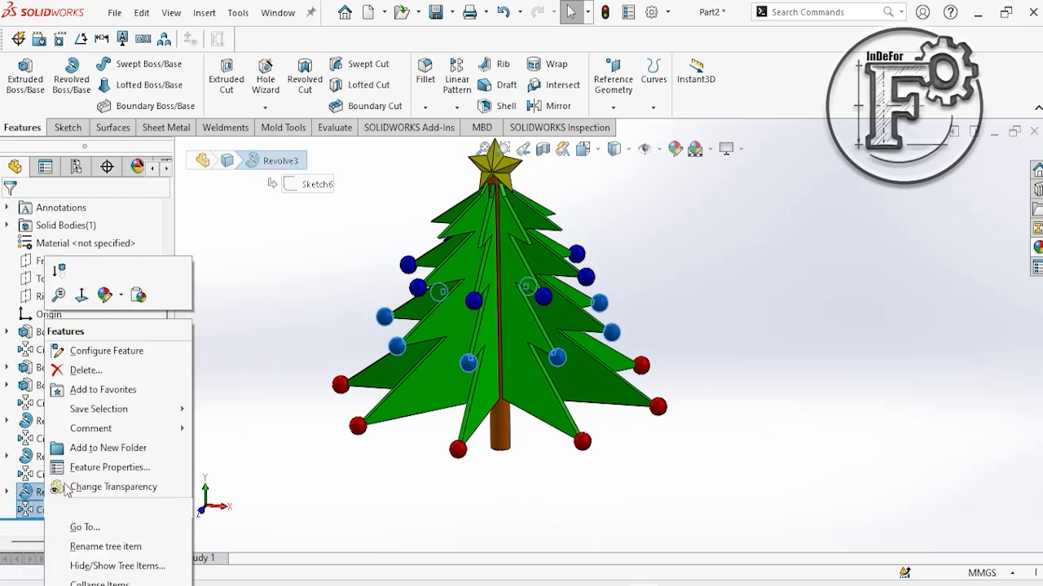
left_click(120, 295)
left_click(130, 334)
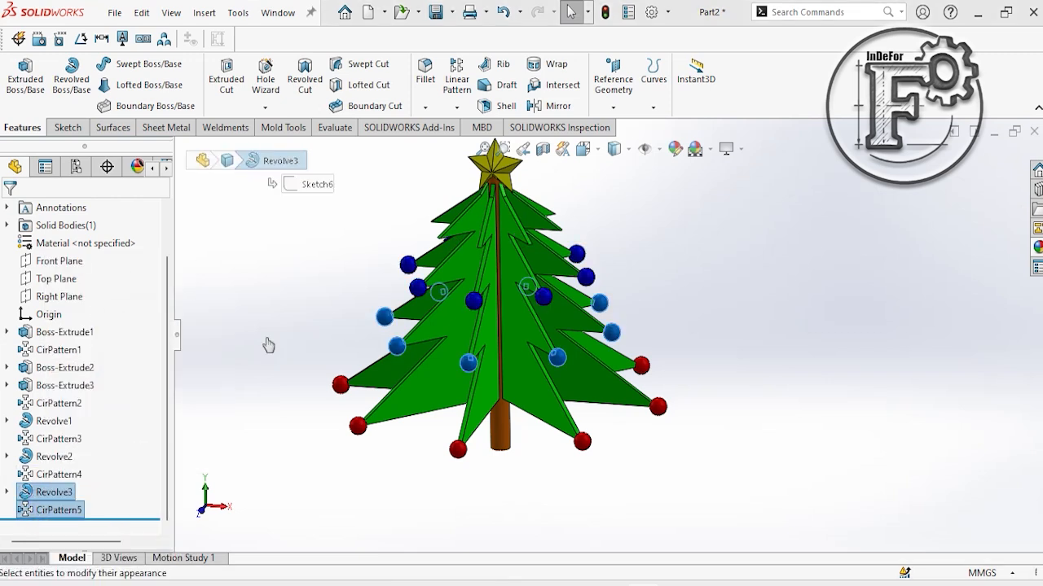
left_click_drag(164, 356, 165, 404)
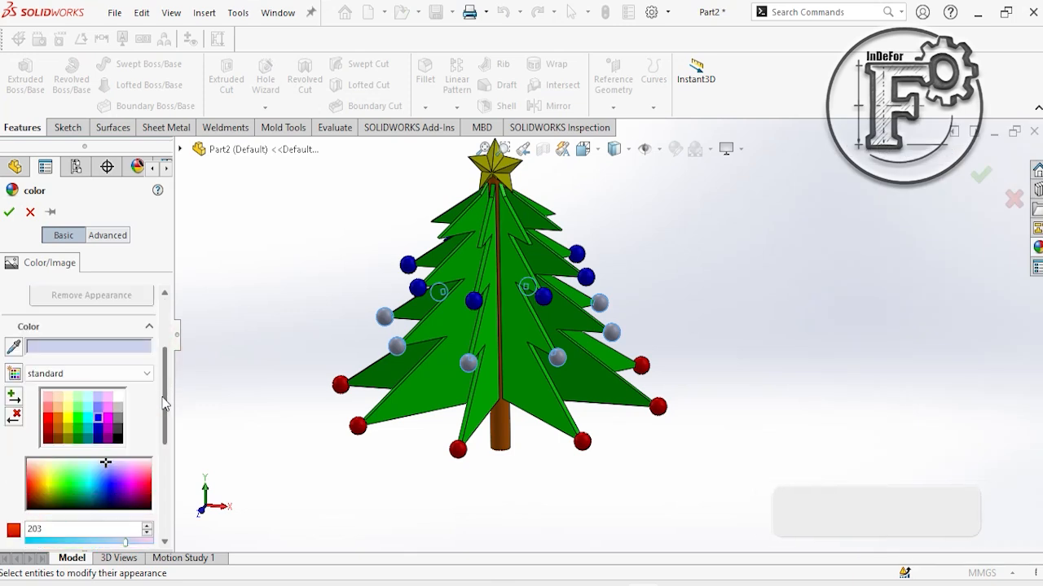
left_click(107, 418)
left_click(102, 408)
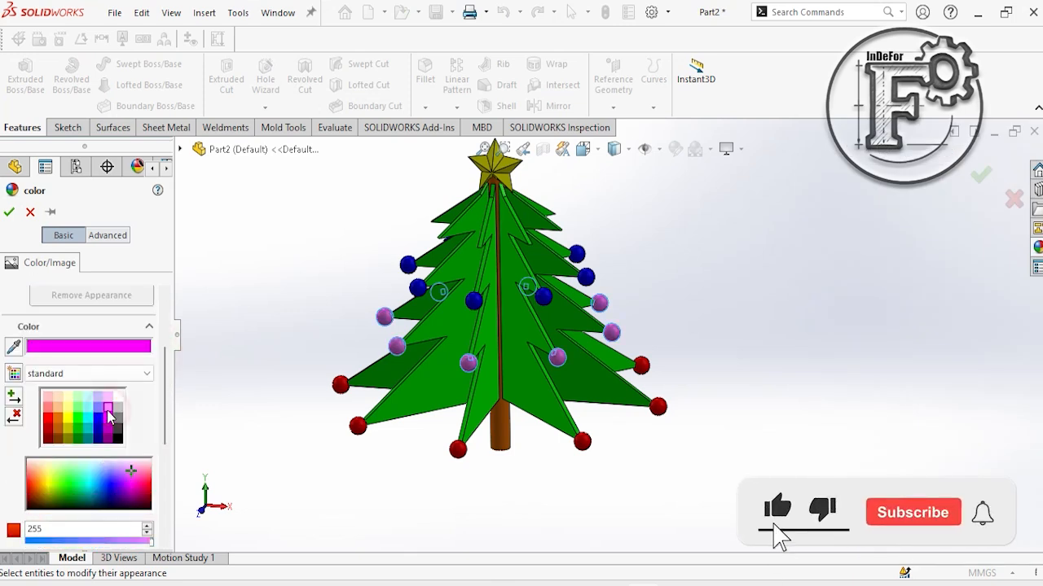
left_click(108, 418)
left_click(107, 420)
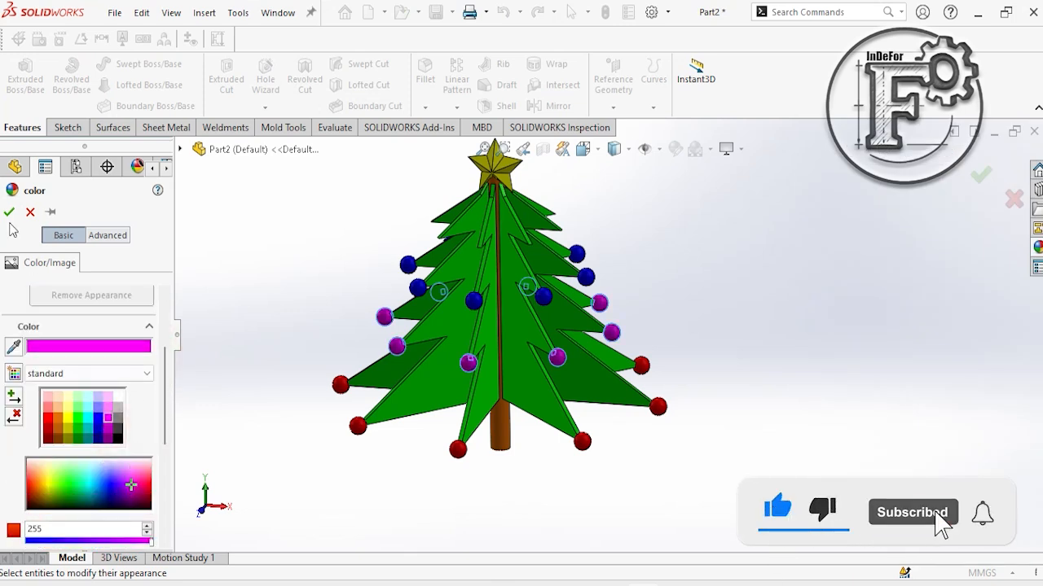
left_click(9, 212)
scroll(632, 317, "up", 1)
scroll(702, 257, "down", 1)
middle_click_drag(635, 295, 563, 256)
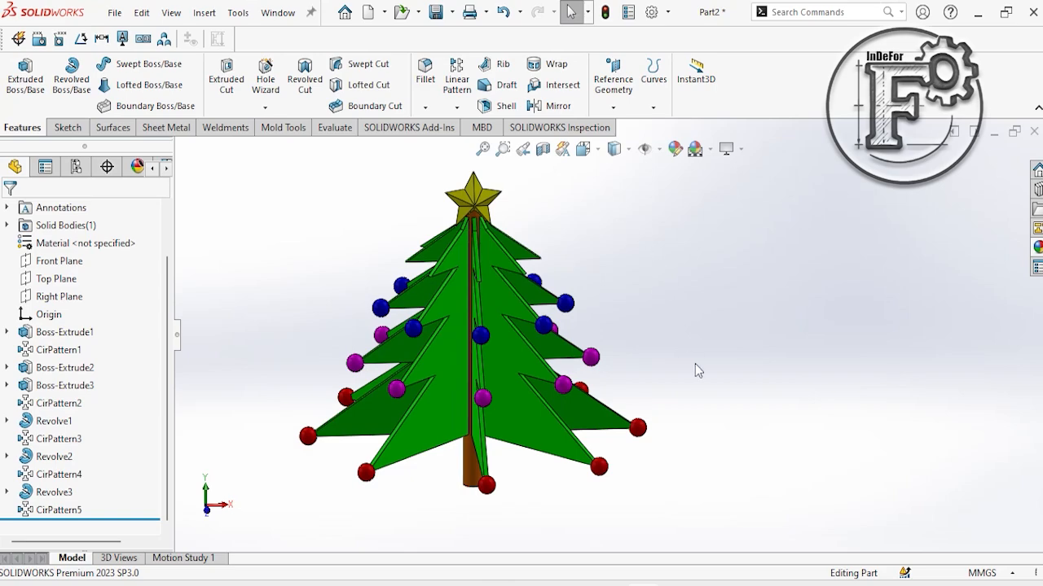
middle_click_drag(694, 363, 661, 375)
scroll(645, 310, "down", 2)
scroll(512, 233, "up", 1)
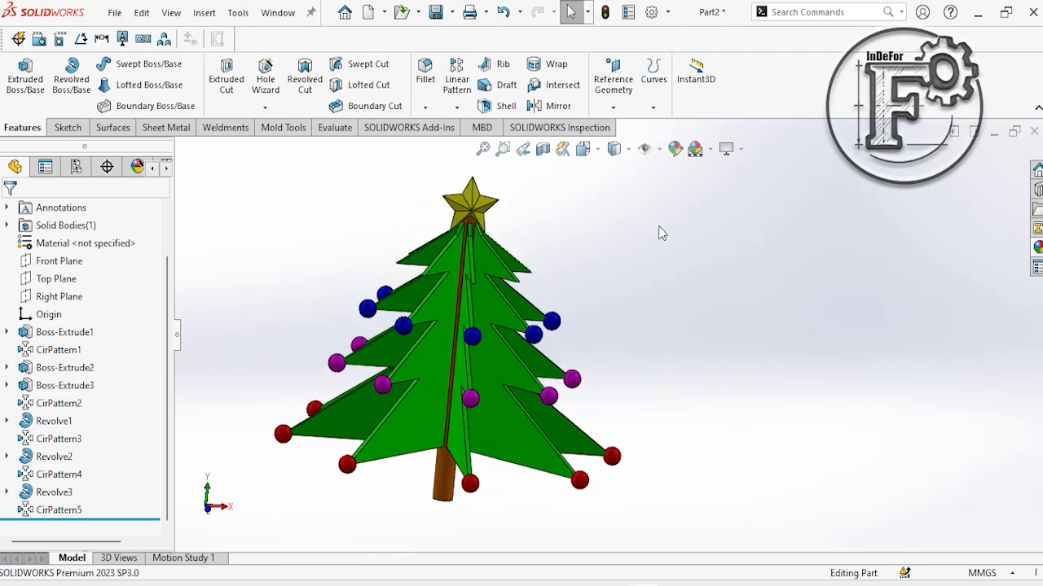